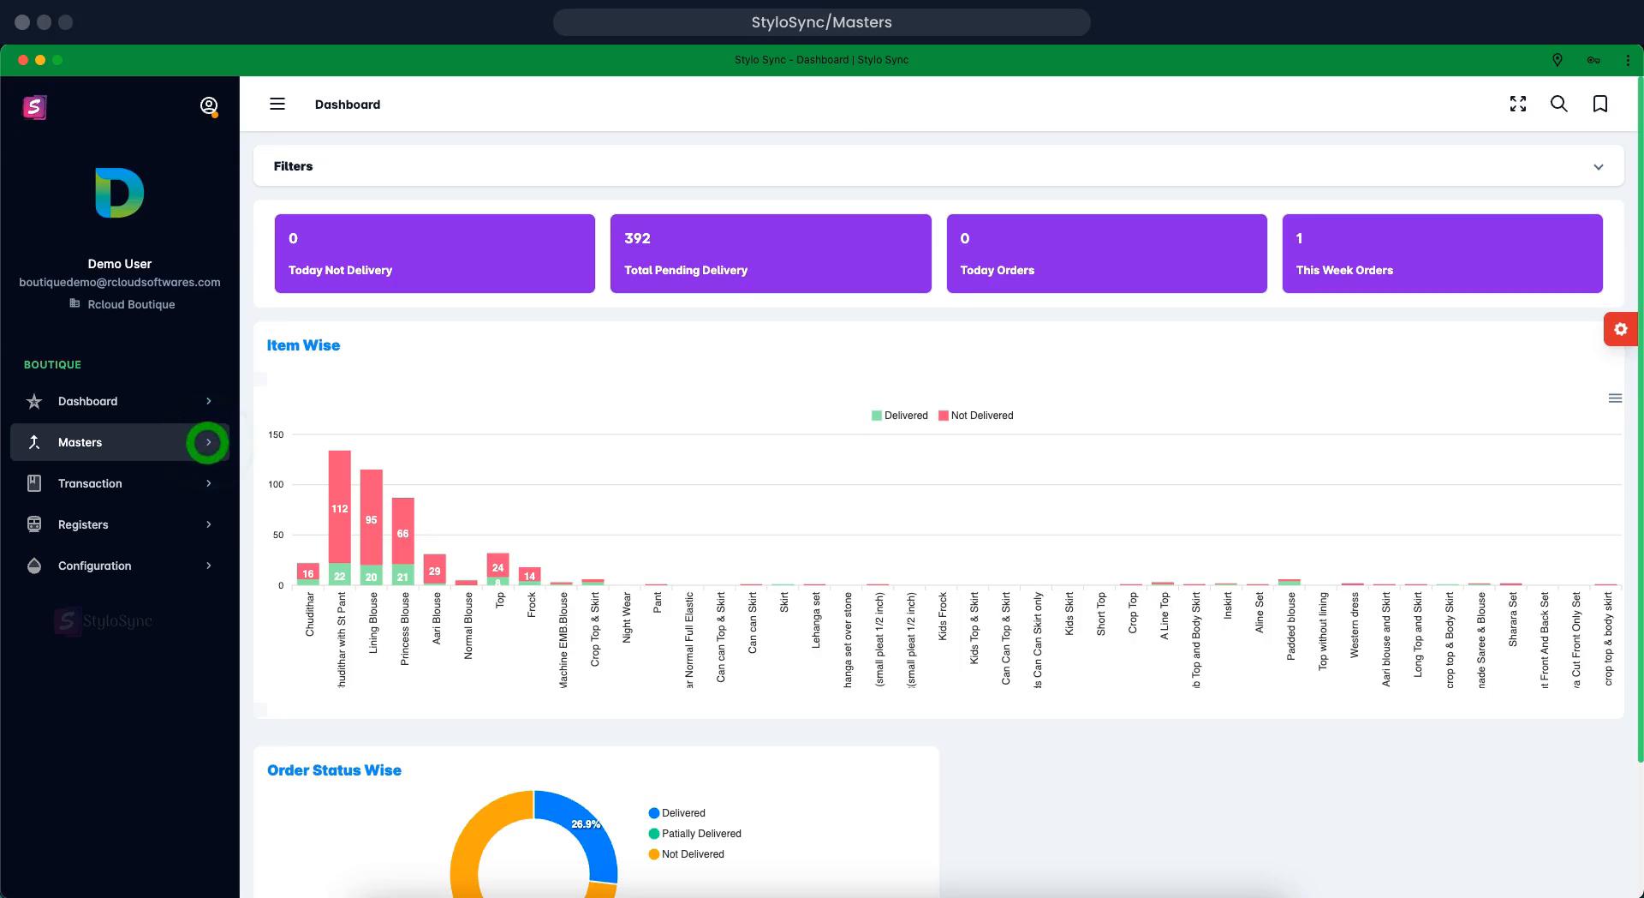
Expand Masters in the sidebar and go to the Measurement type list
left_click(206, 441)
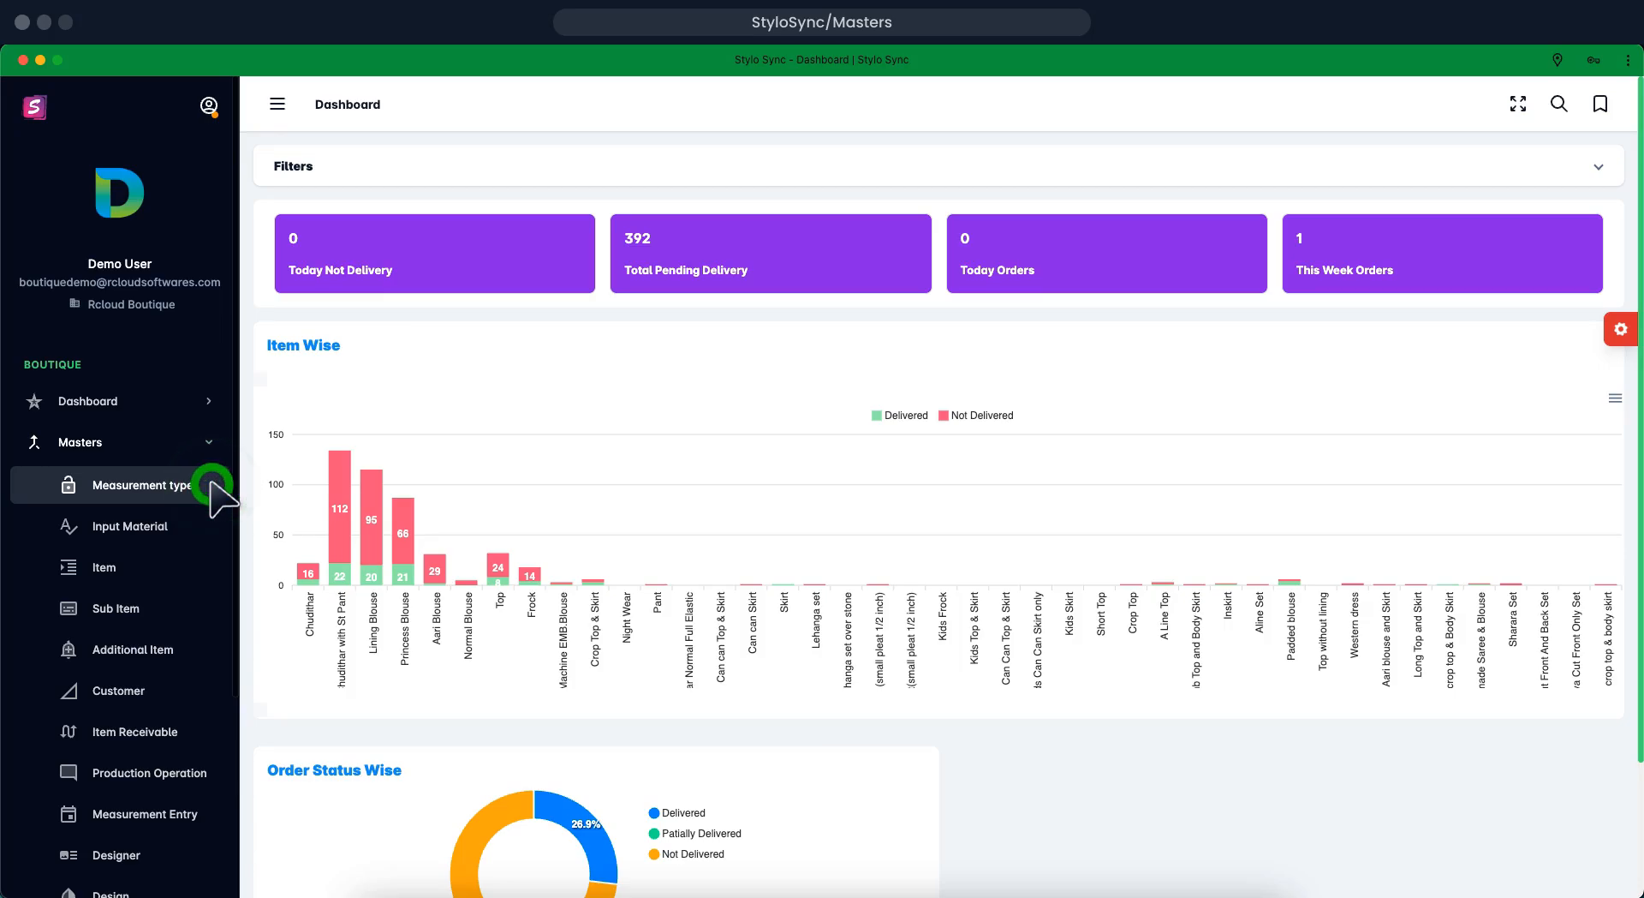
left_click(213, 485)
Add the enabled measurement type 'palazzo' with design group Pant and save it
left_click(1580, 184)
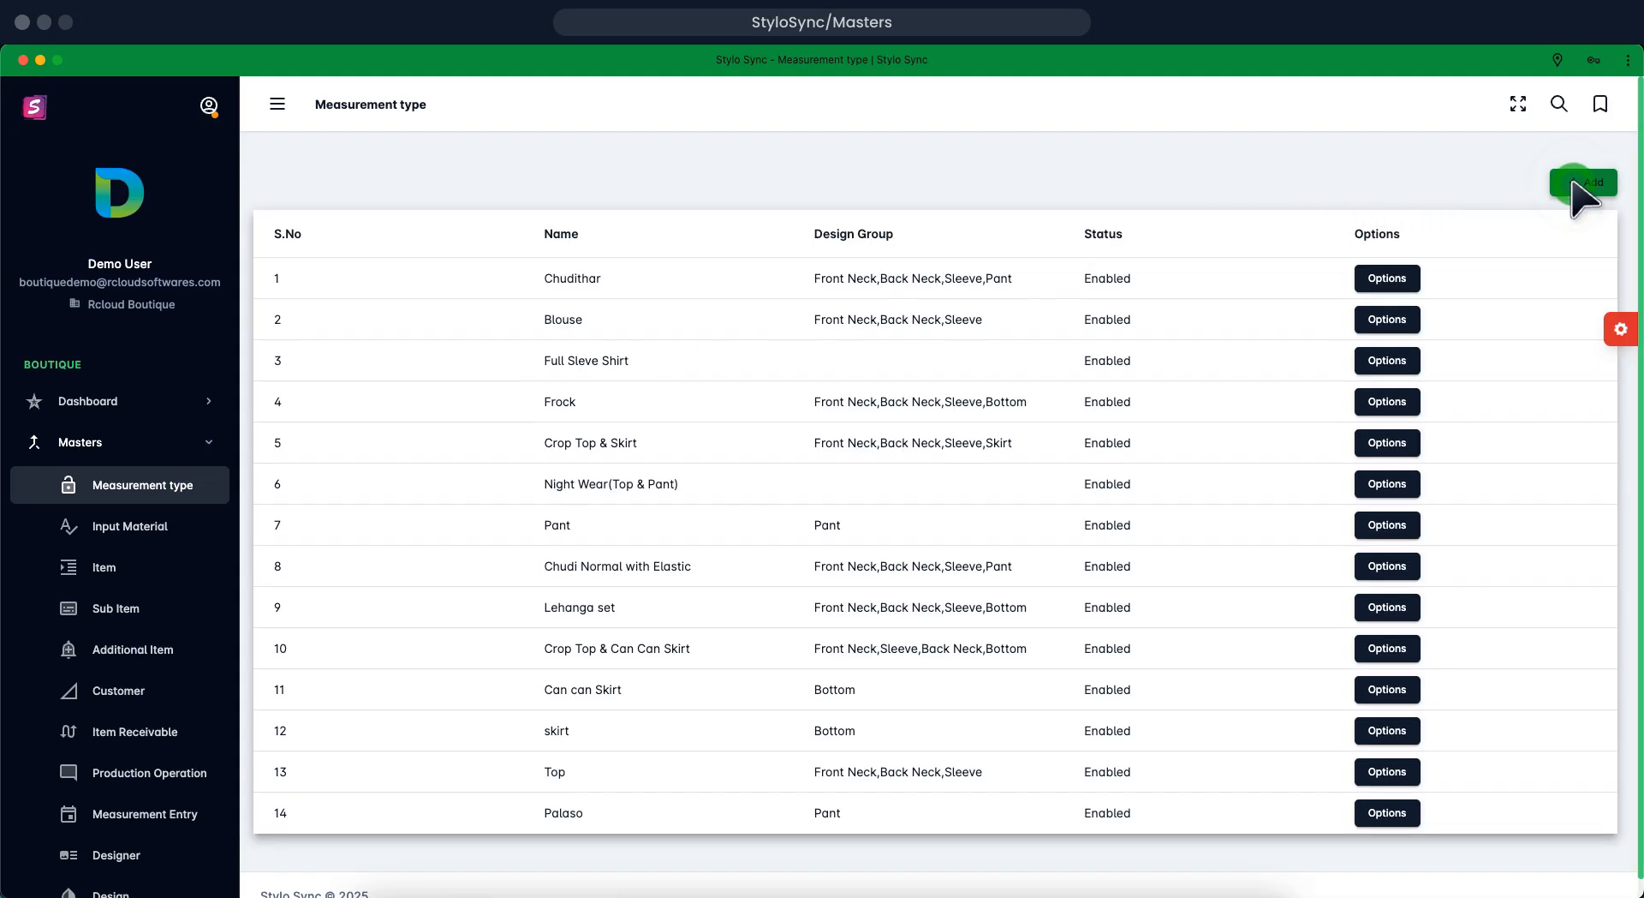
left_click(1574, 183)
left_click(1574, 183)
left_click(1573, 183)
left_click(1573, 182)
left_click(1573, 182)
left_click(749, 404)
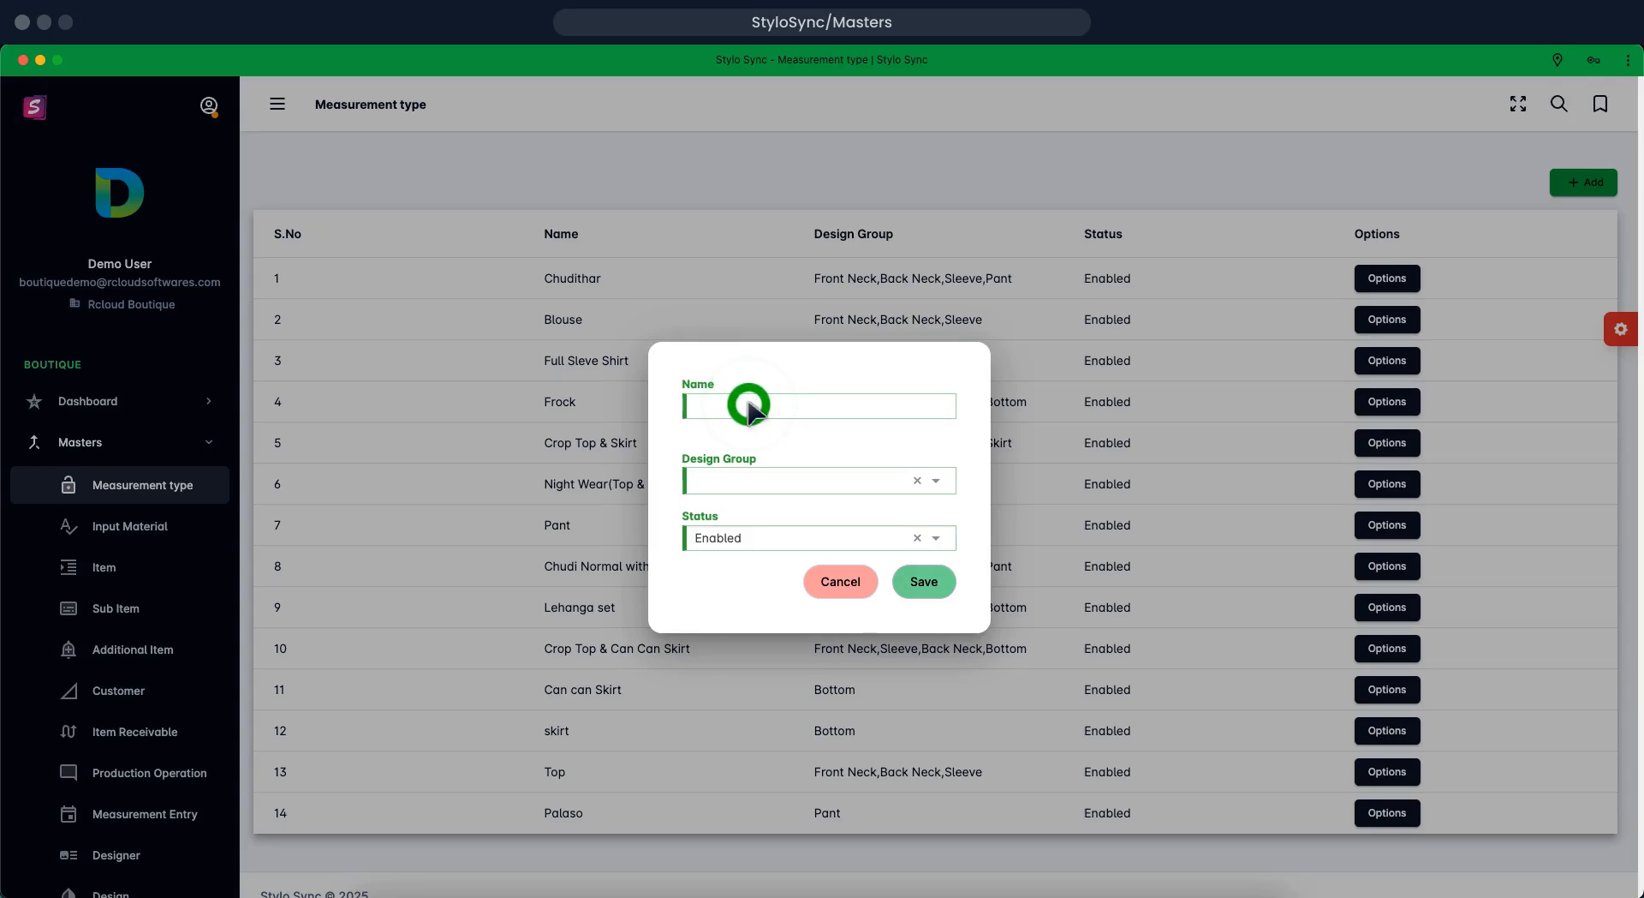
type("palazzo")
left_click(844, 471)
left_click(933, 472)
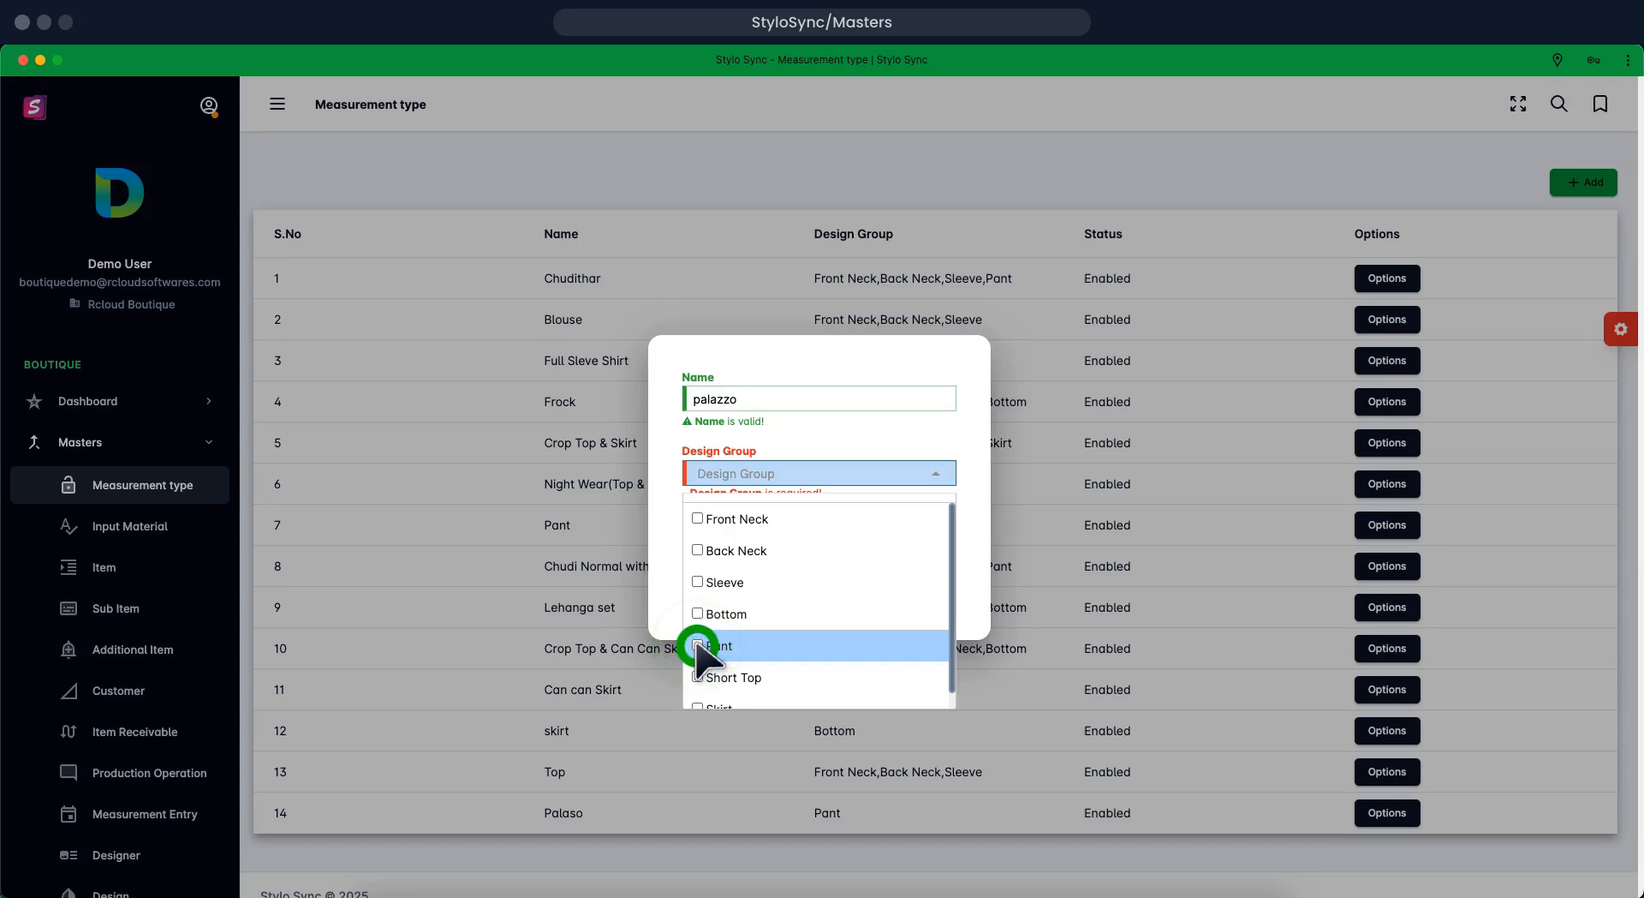
left_click(697, 645)
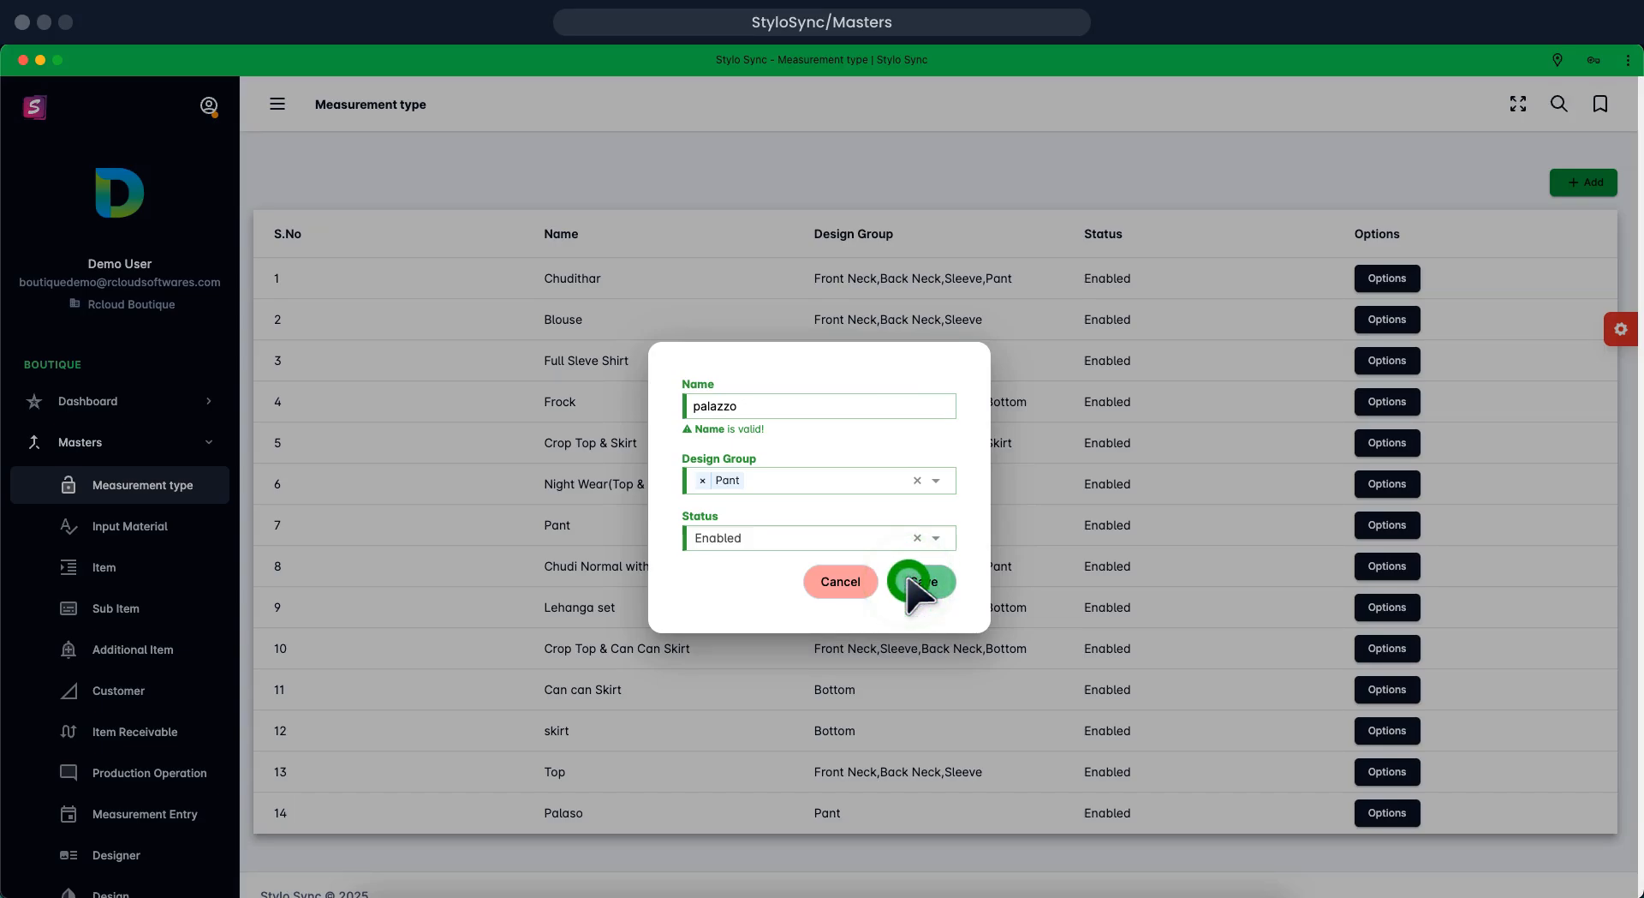
left_click(912, 582)
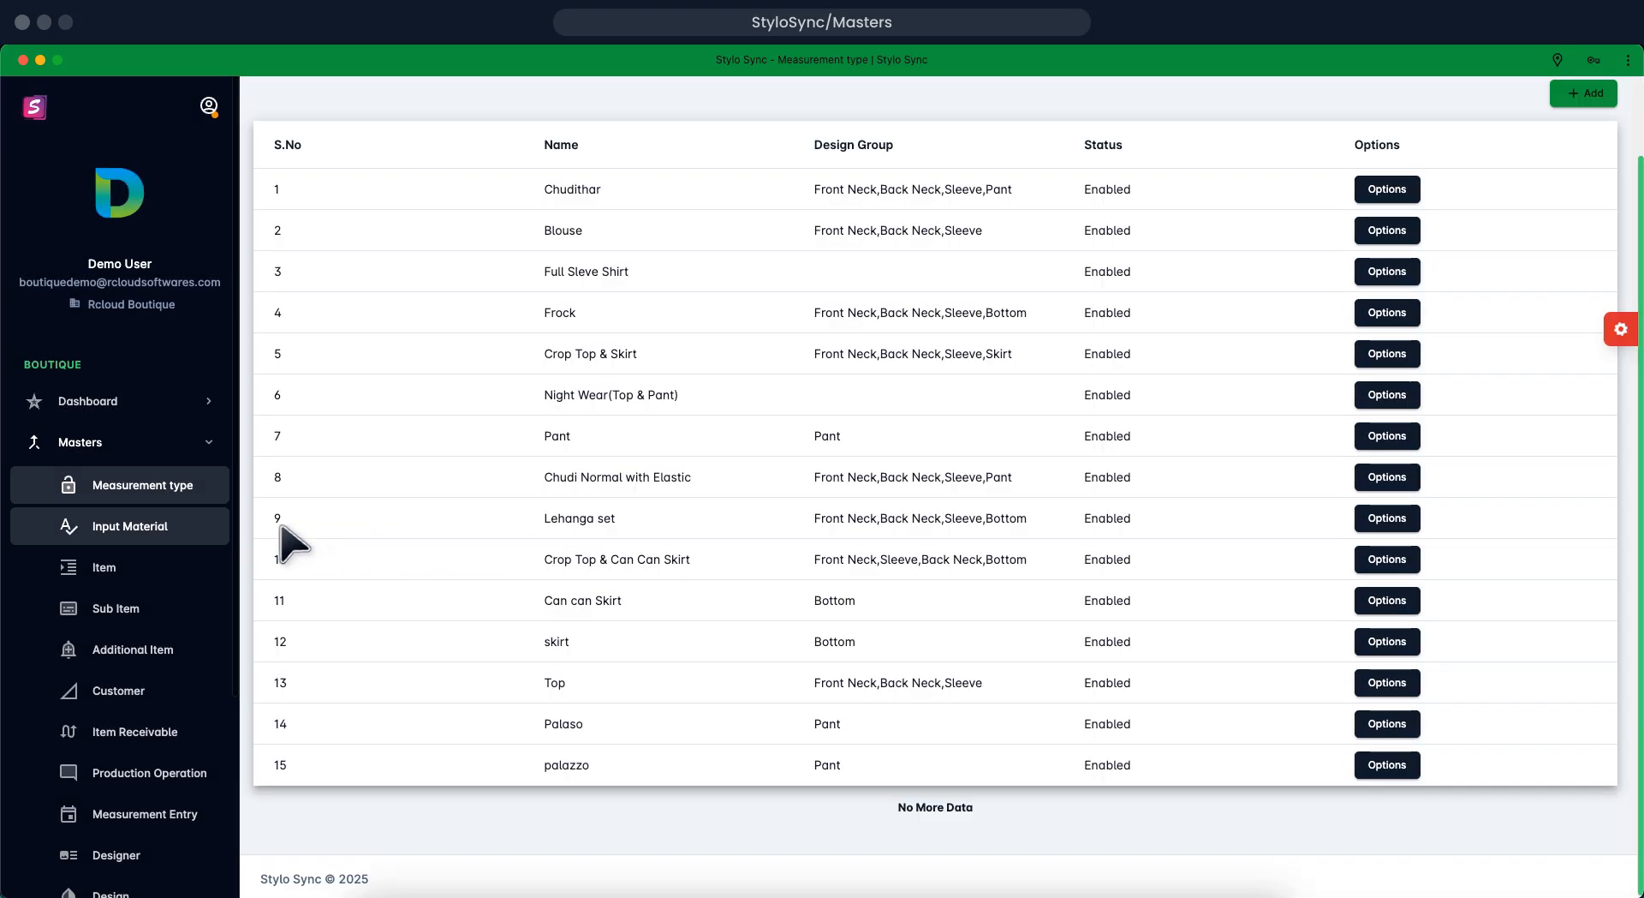
Create the enabled input material 'Boder Lace', then go to the Item list
left_click(191, 525)
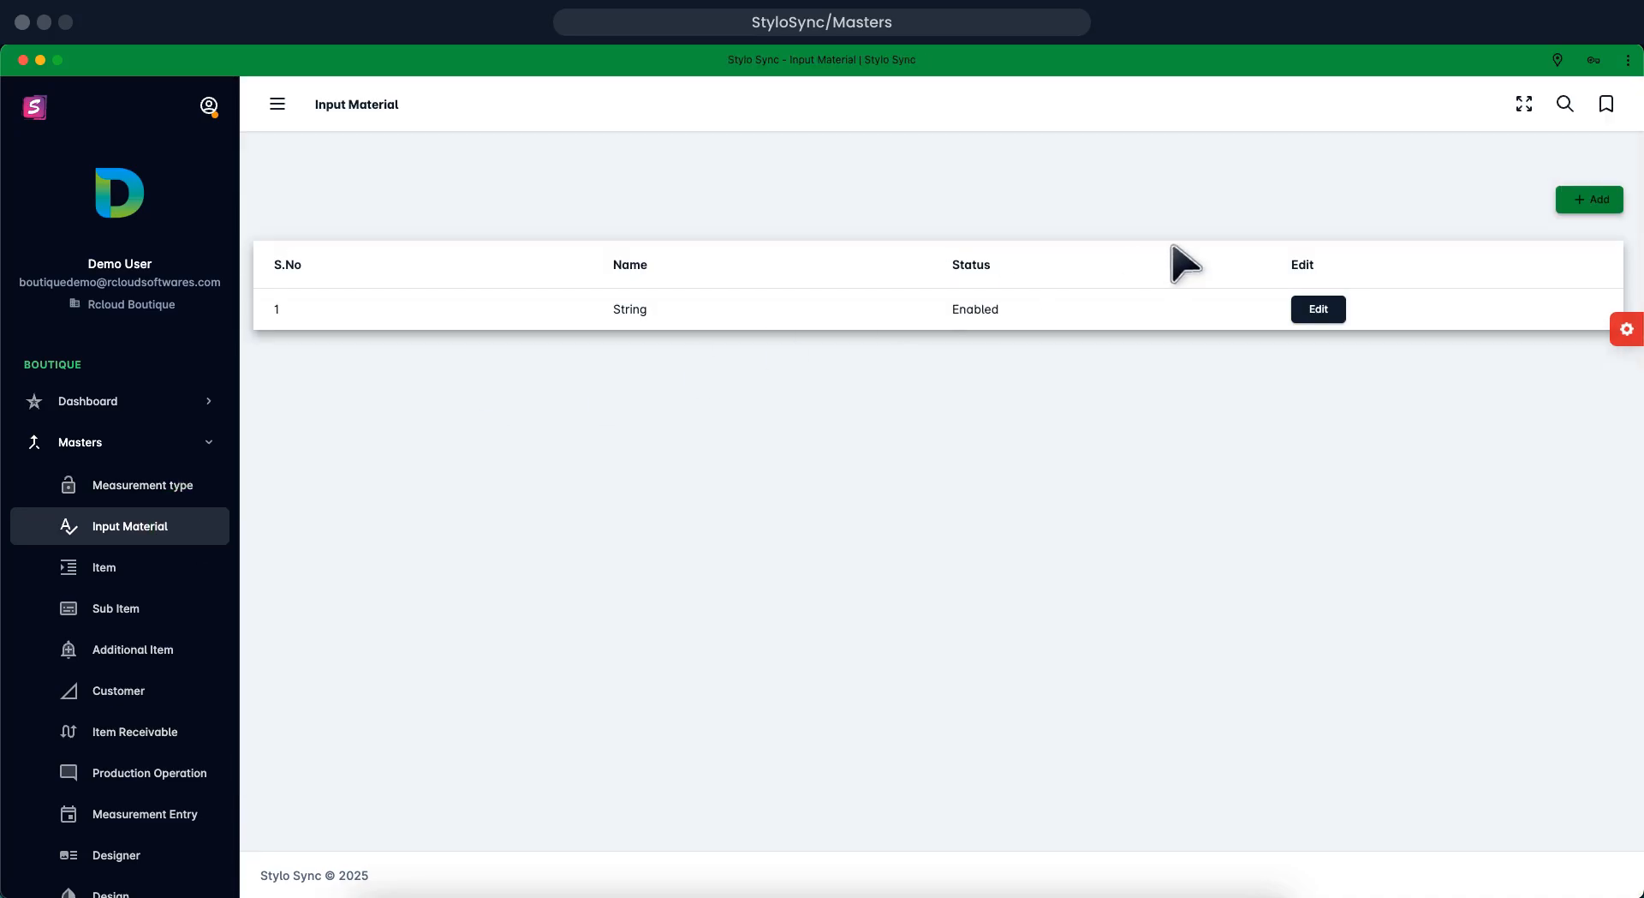
left_click(1580, 199)
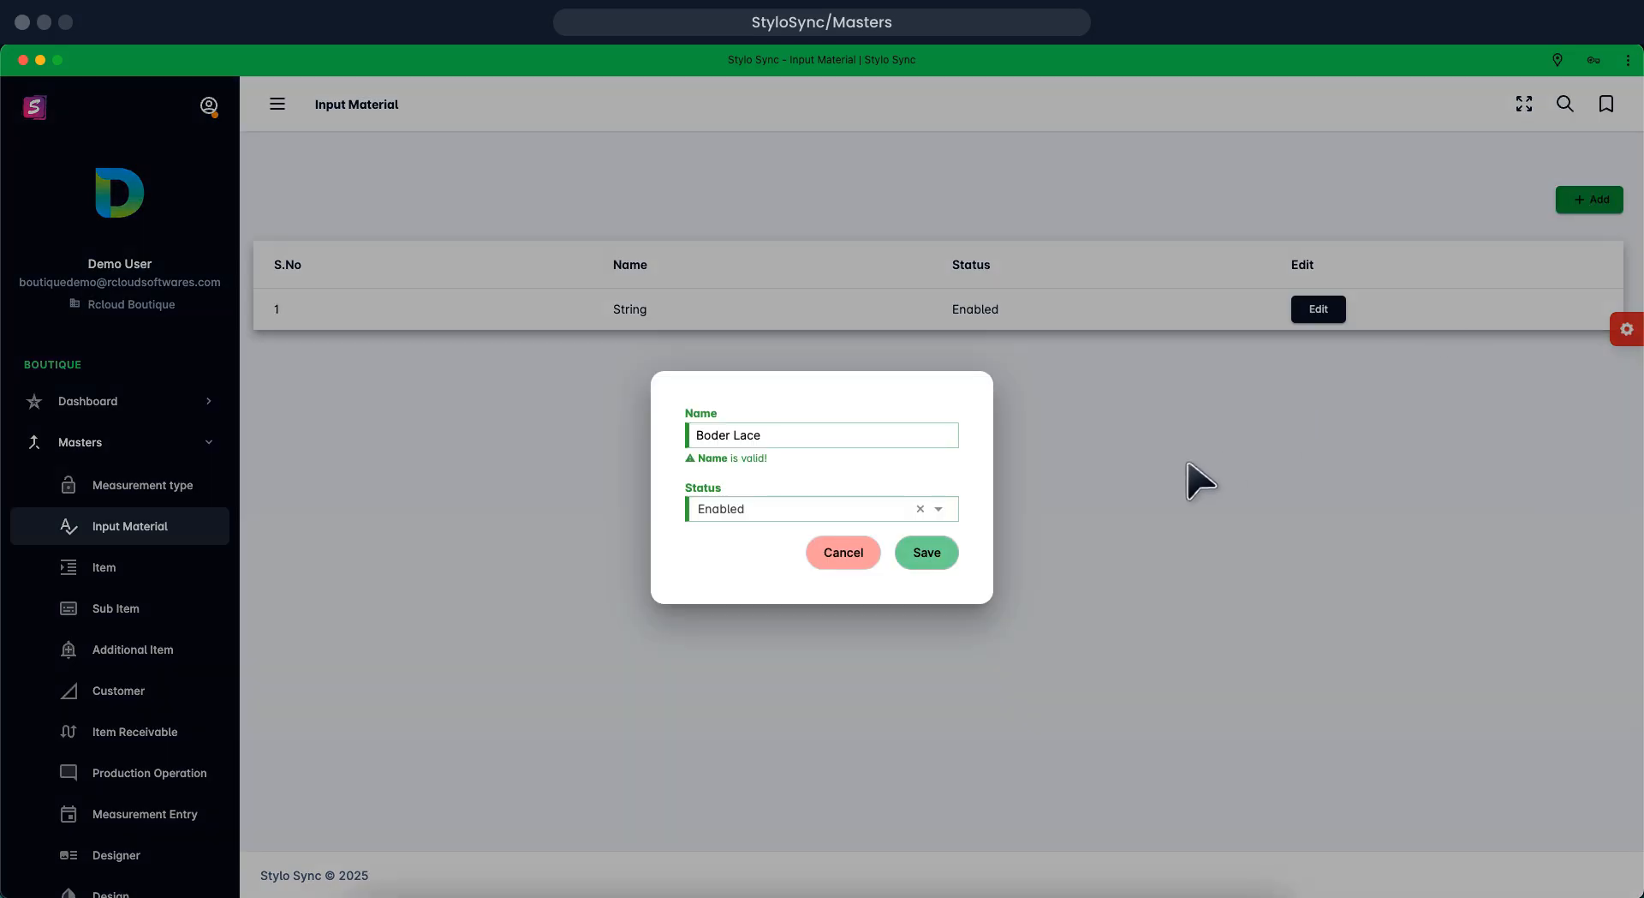
left_click(916, 553)
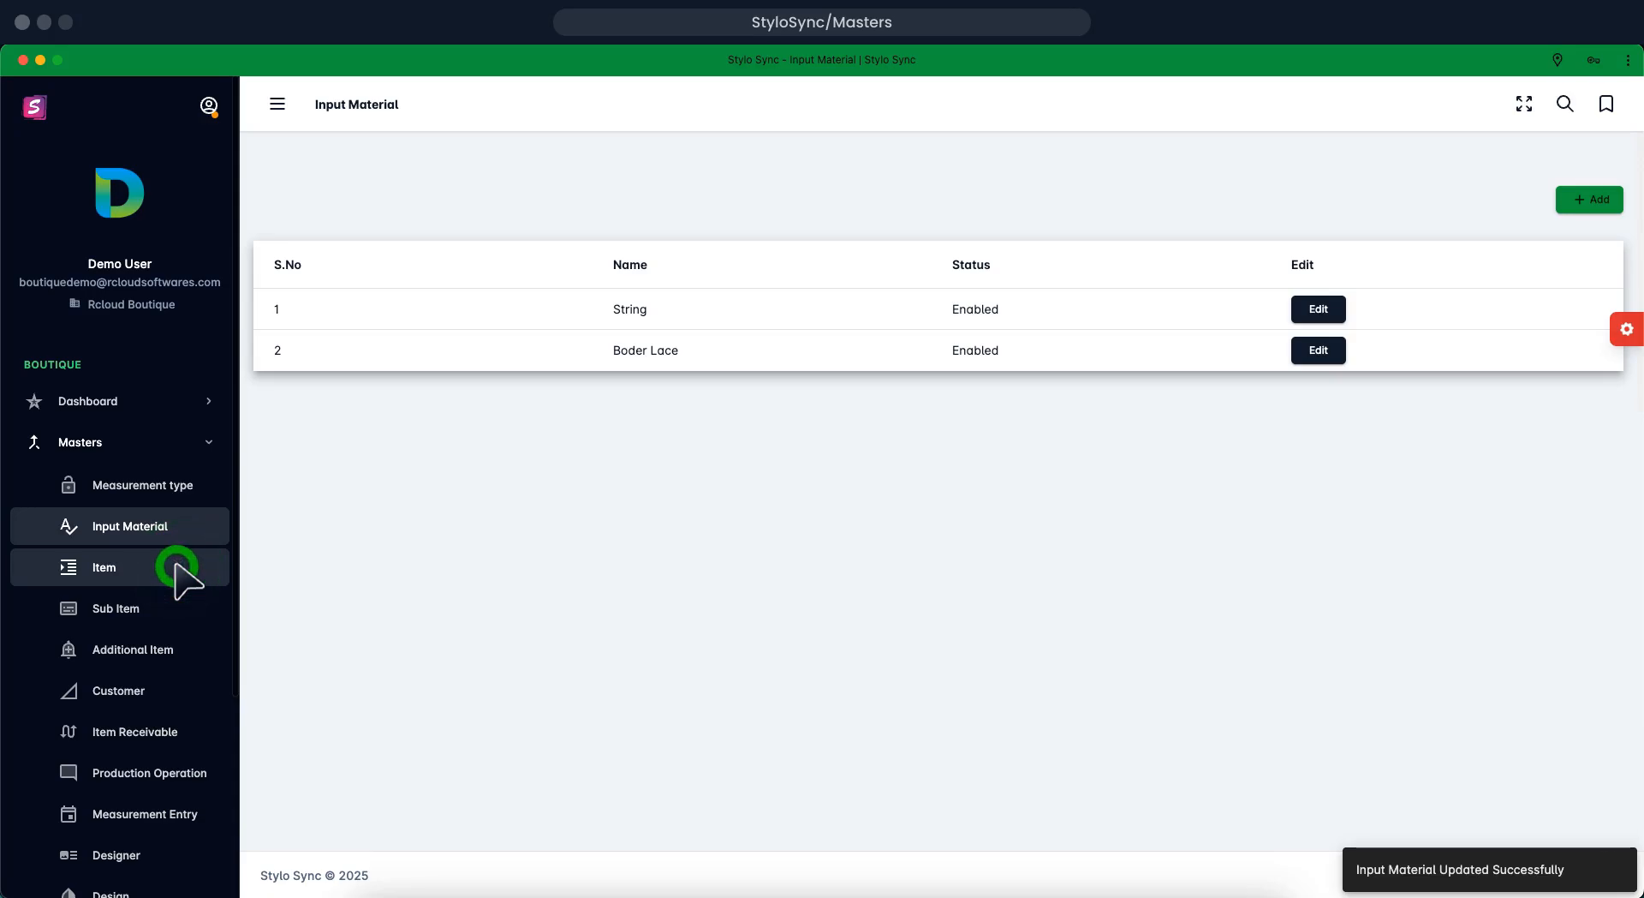
left_click(177, 567)
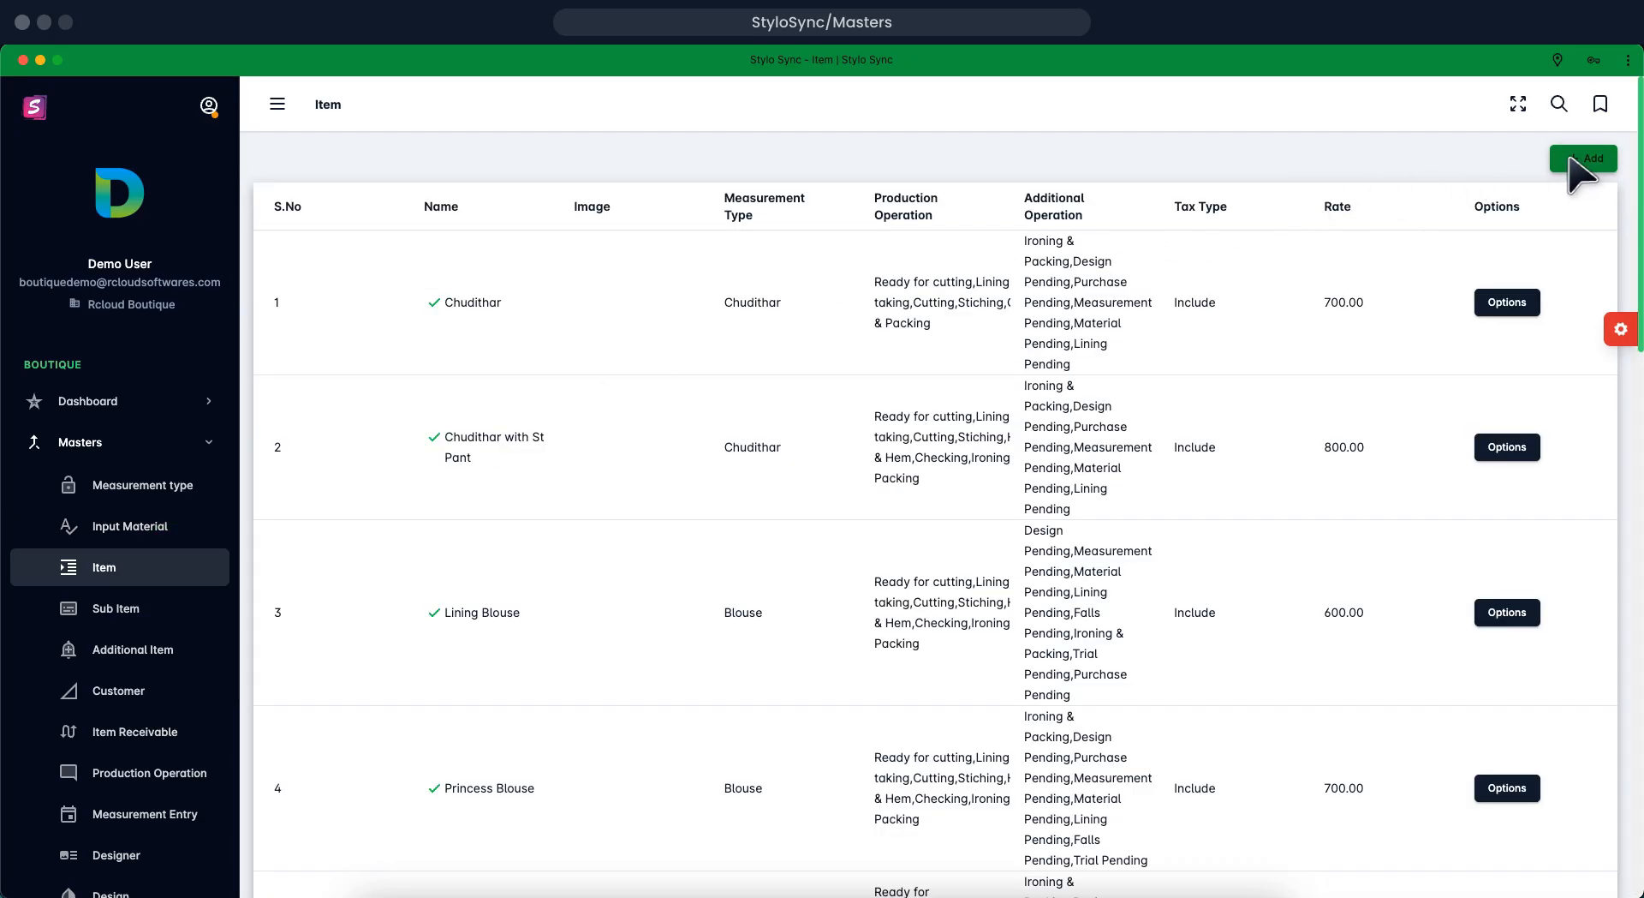
Start a new item and name it 'palazzo'
left_click(1574, 161)
left_click(1574, 161)
left_click(1574, 161)
left_click(1574, 161)
left_click(1574, 161)
left_click(1574, 161)
left_click(1574, 161)
left_click(1574, 161)
left_click(1574, 161)
left_click(1574, 161)
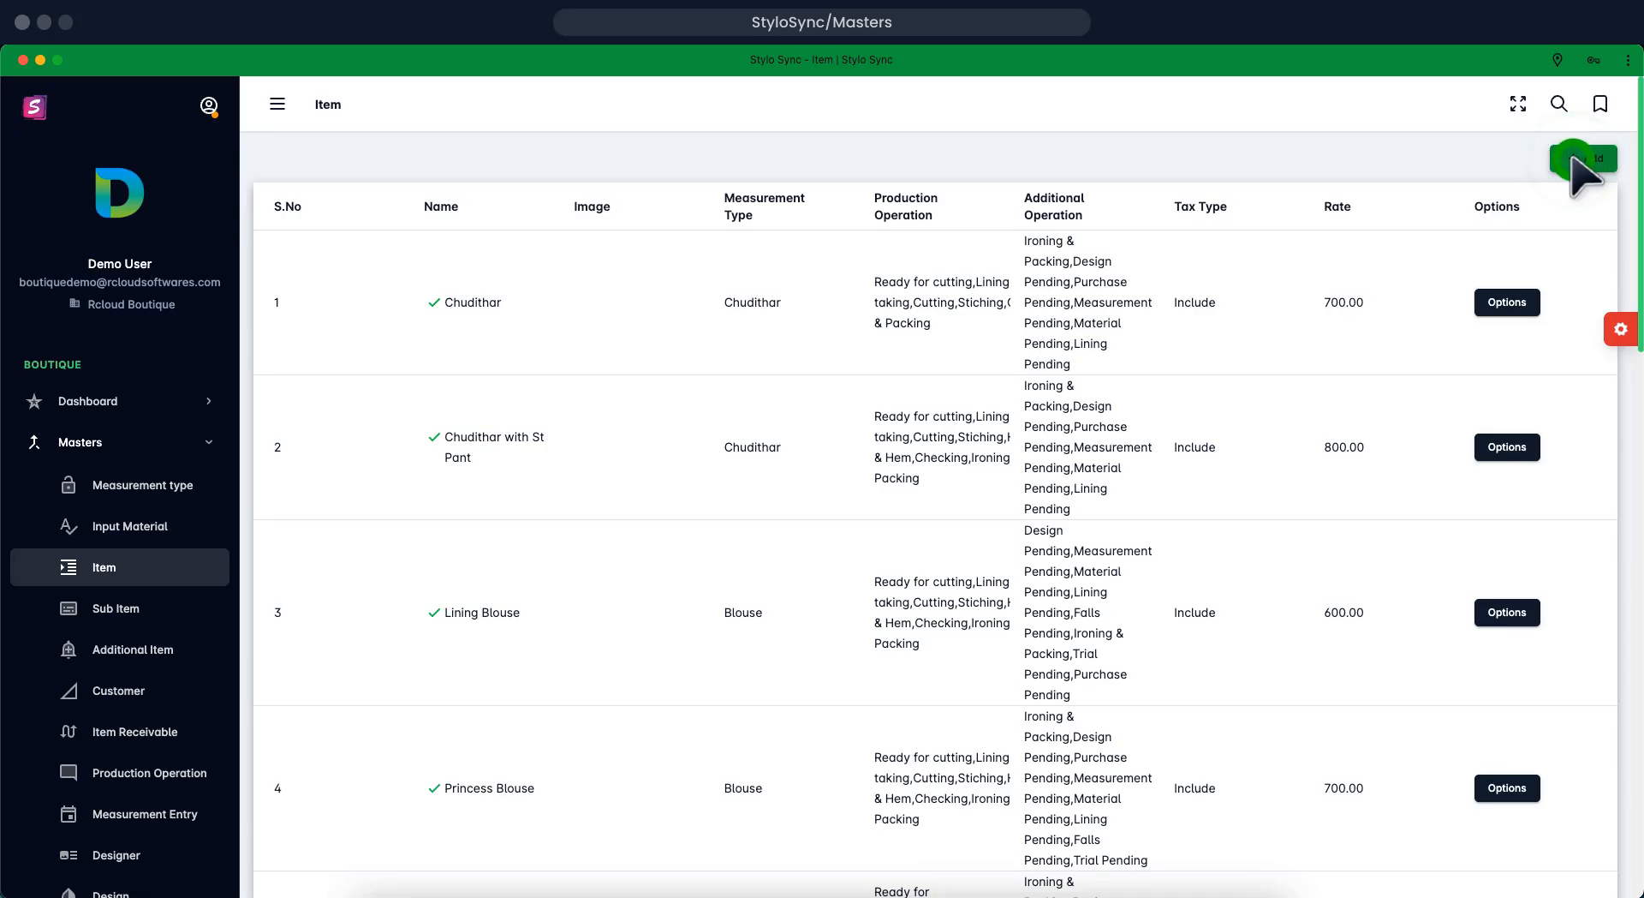
left_click(1212, 186)
left_click(1211, 187)
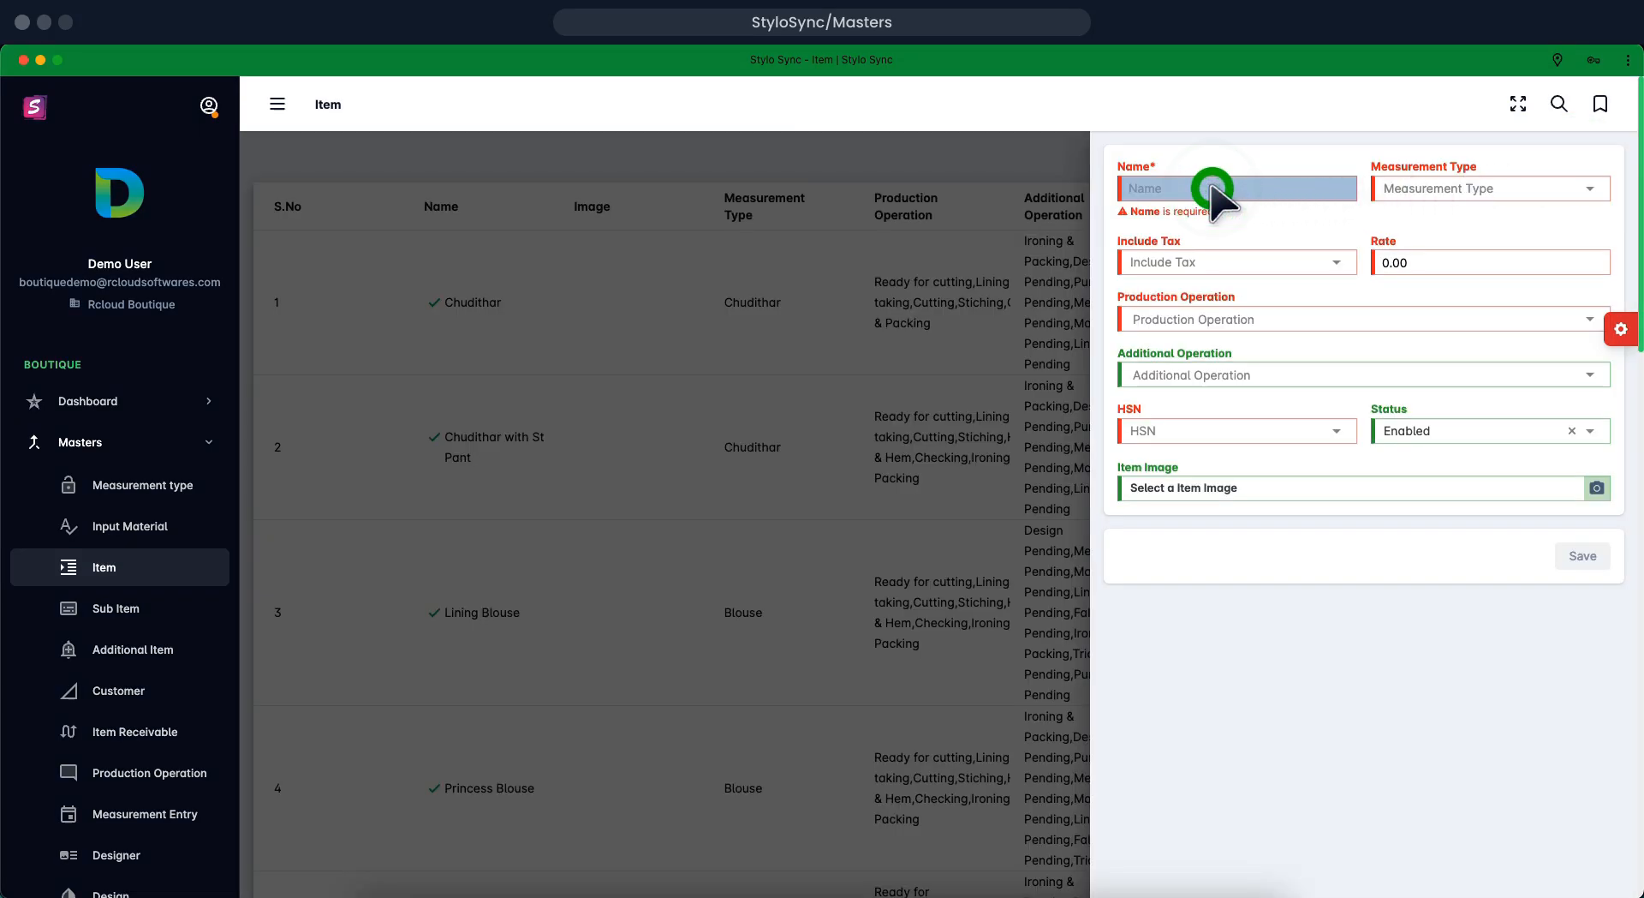
left_click(1212, 187)
left_click(1211, 188)
left_click(1212, 188)
left_click(1212, 188)
left_click(1212, 188)
left_click(1212, 187)
left_click(1212, 187)
left_click(1211, 187)
left_click(1211, 188)
left_click(1212, 188)
type("palazzo")
Set the item's measurement type to Pant and make its rate include tax
left_click(1491, 188)
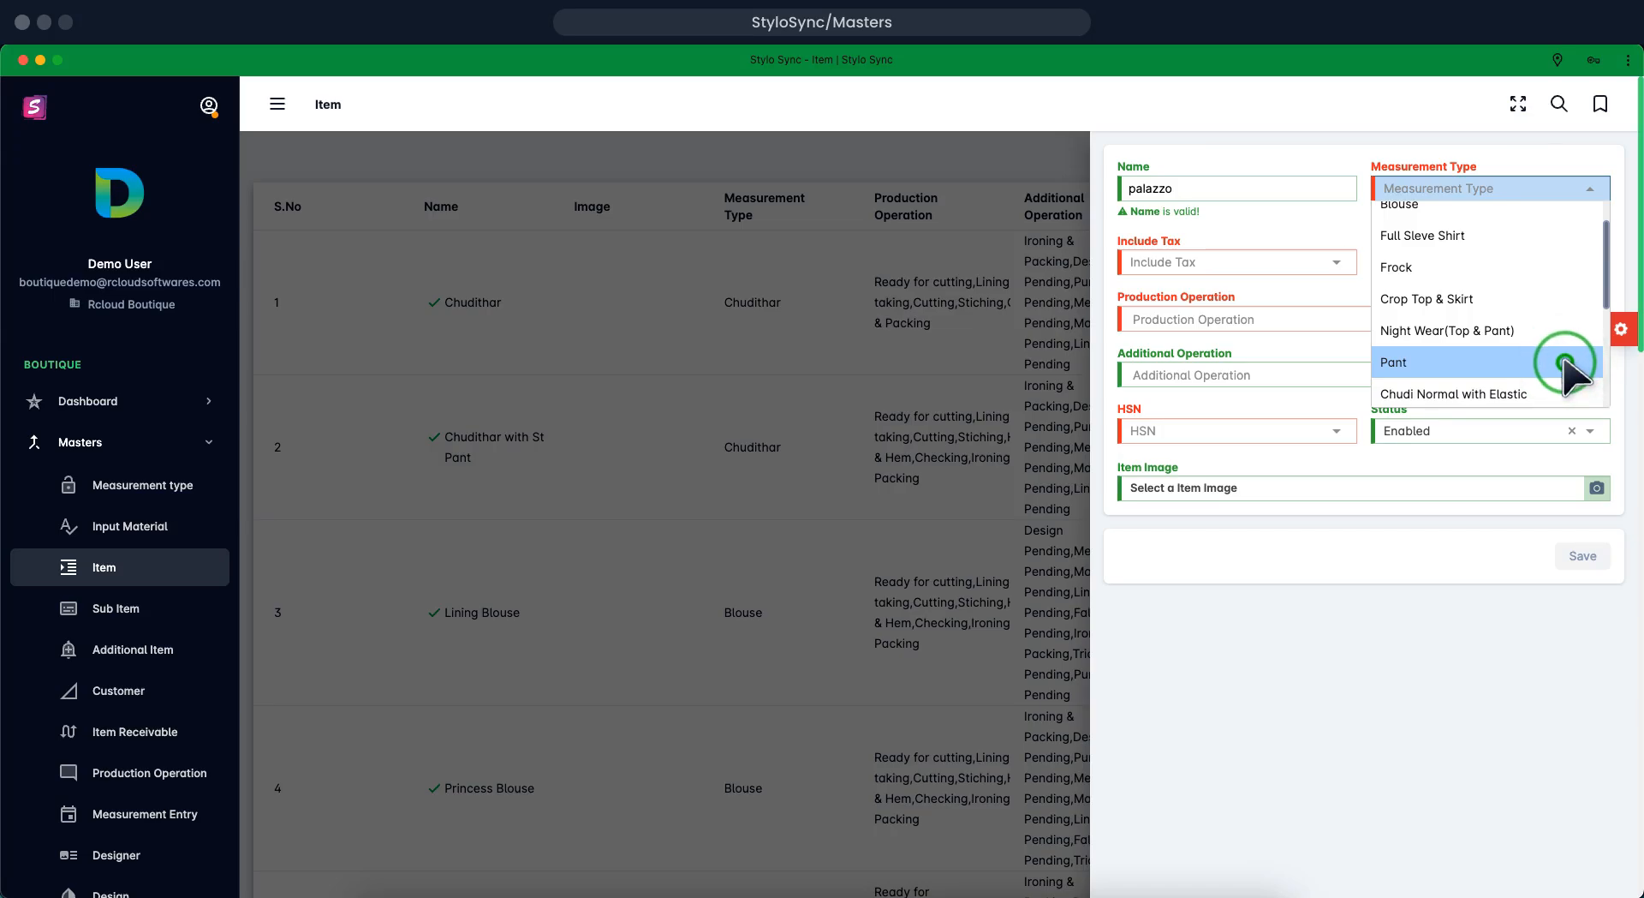
left_click(1565, 363)
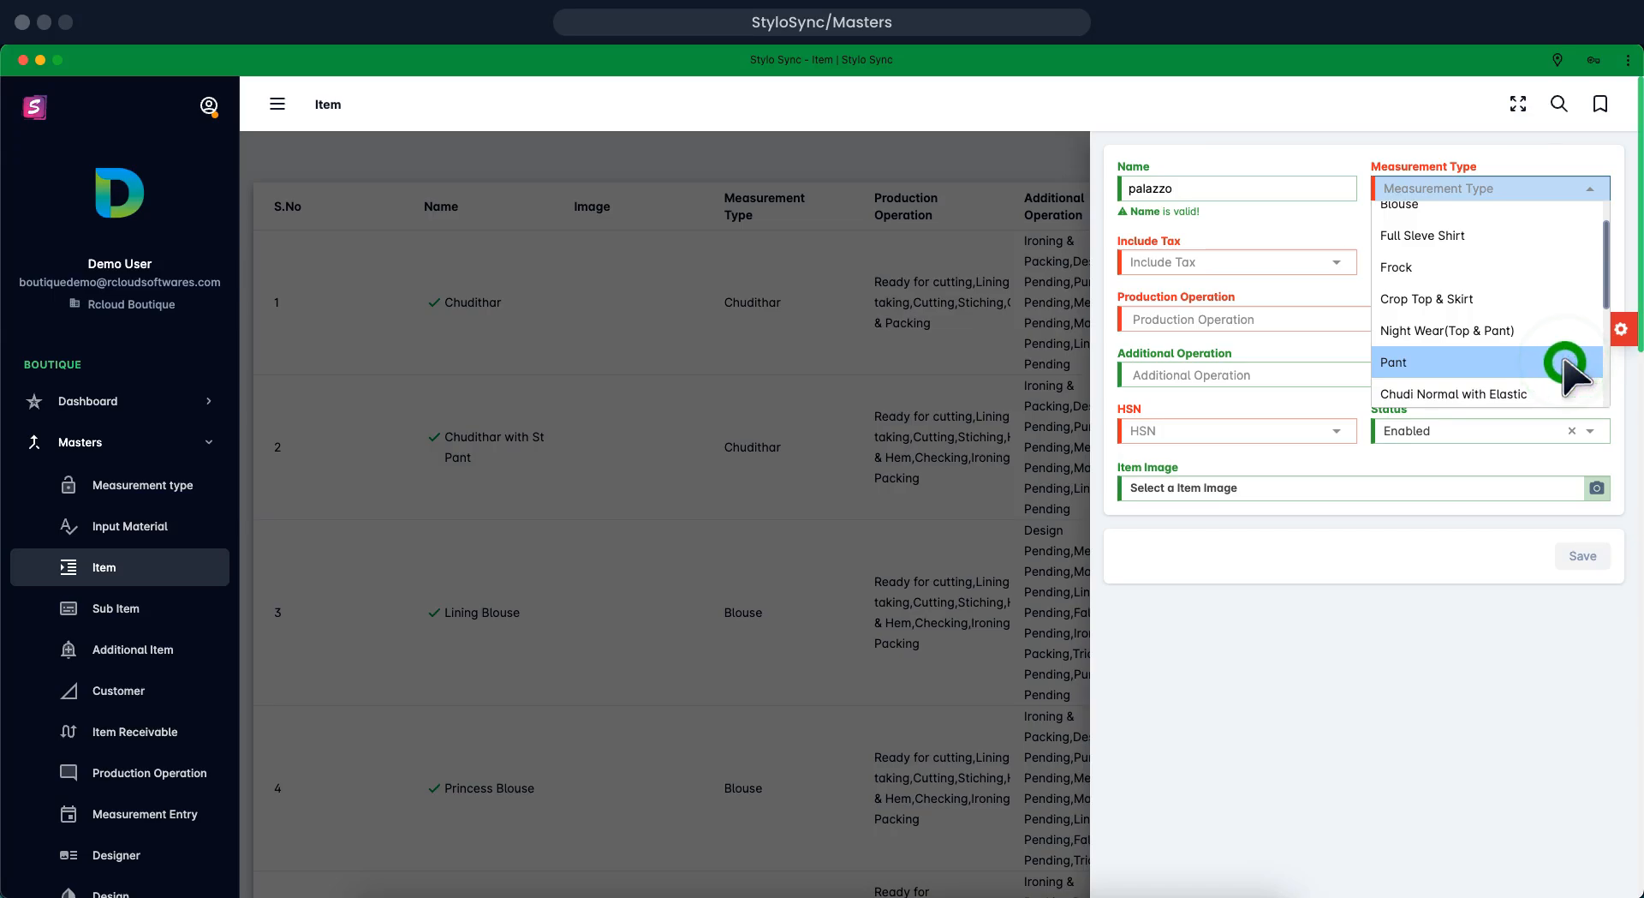
left_click(1565, 362)
left_click(1566, 363)
left_click(1565, 364)
left_click(1311, 262)
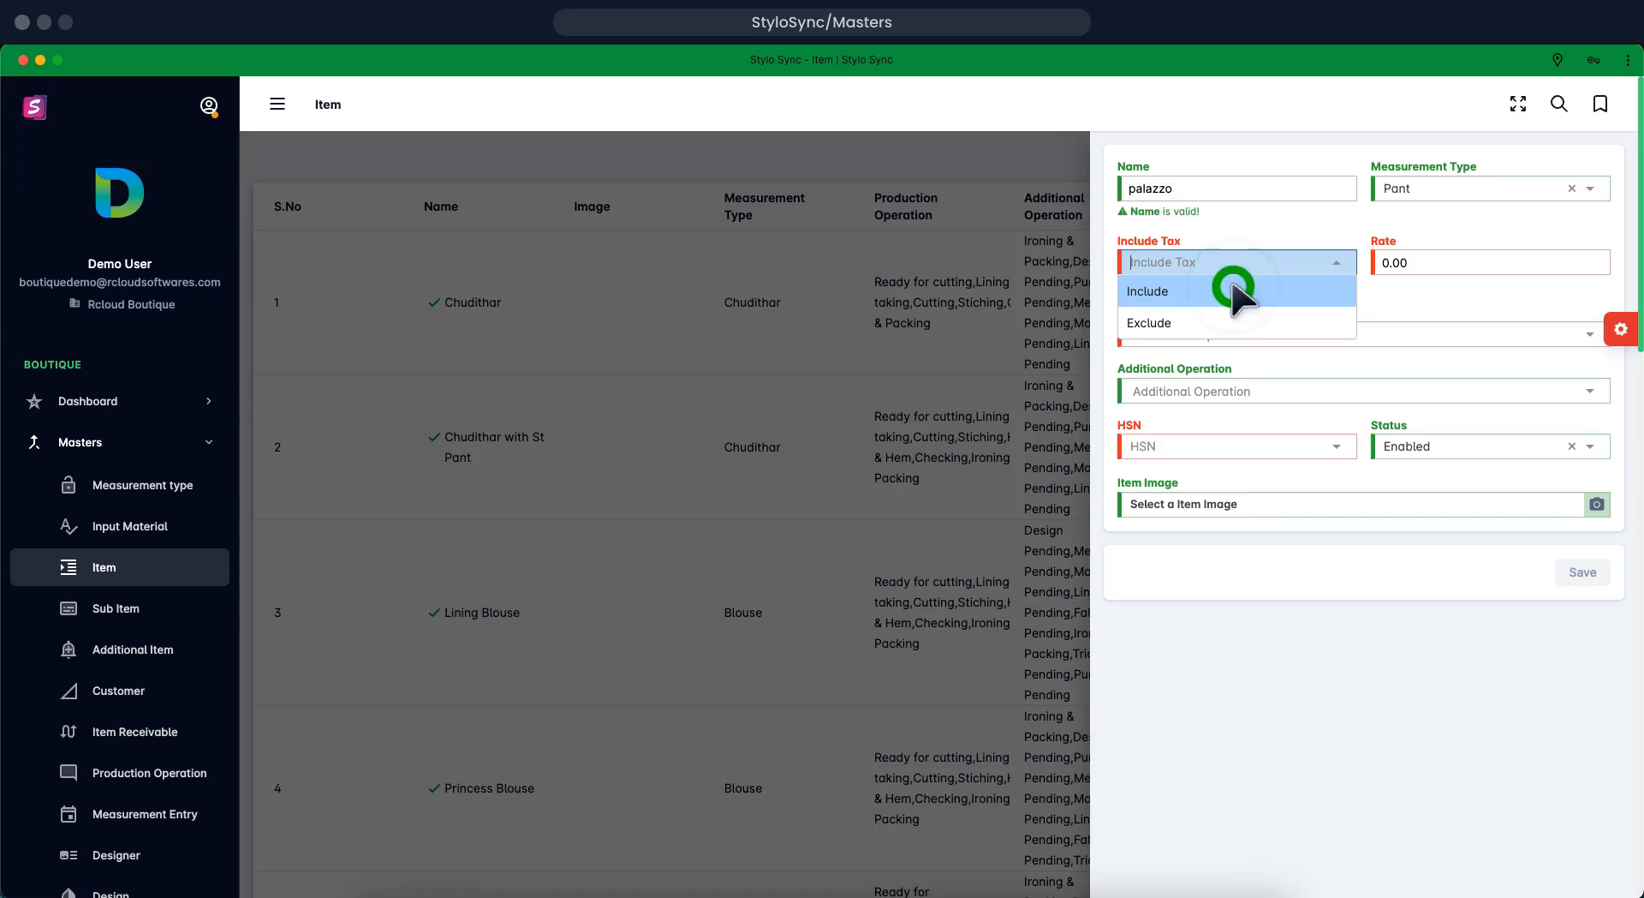
left_click(1233, 289)
Enter a tax-inclusive rate of 250 for the palazzo item
left_click(1411, 258)
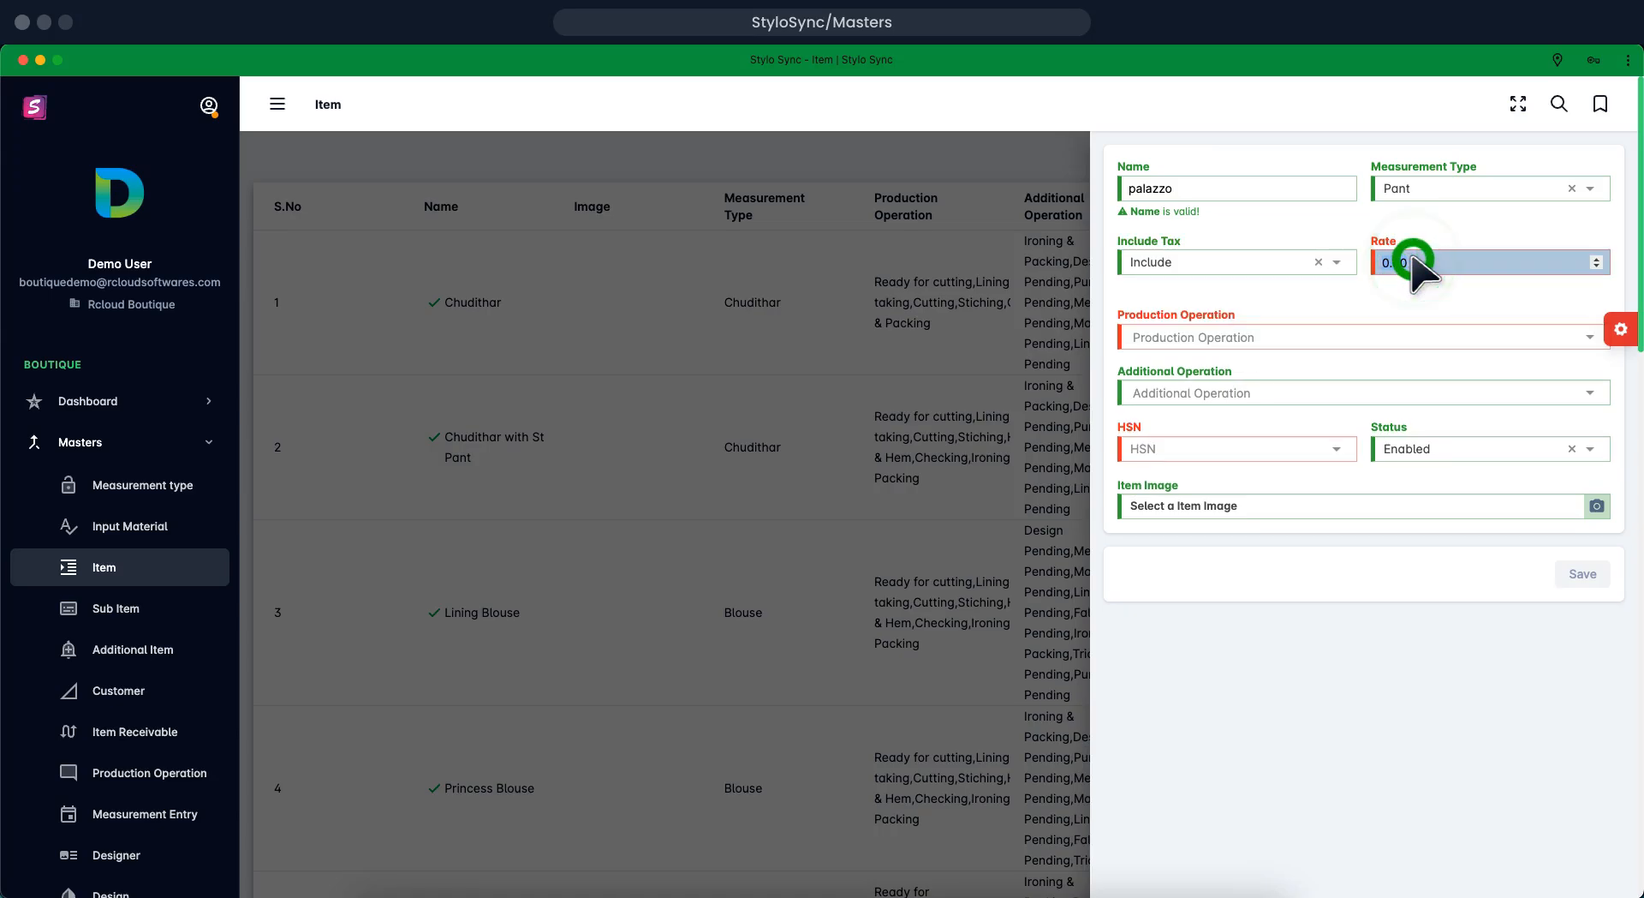
left_click(1411, 258)
left_click(1412, 258)
left_click(1412, 259)
left_click(1412, 258)
left_click(1412, 259)
left_click(1411, 259)
left_click(1412, 258)
left_click(1411, 259)
type("250")
Select the production operations and Lining Pending as the additional operation
left_click(1542, 321)
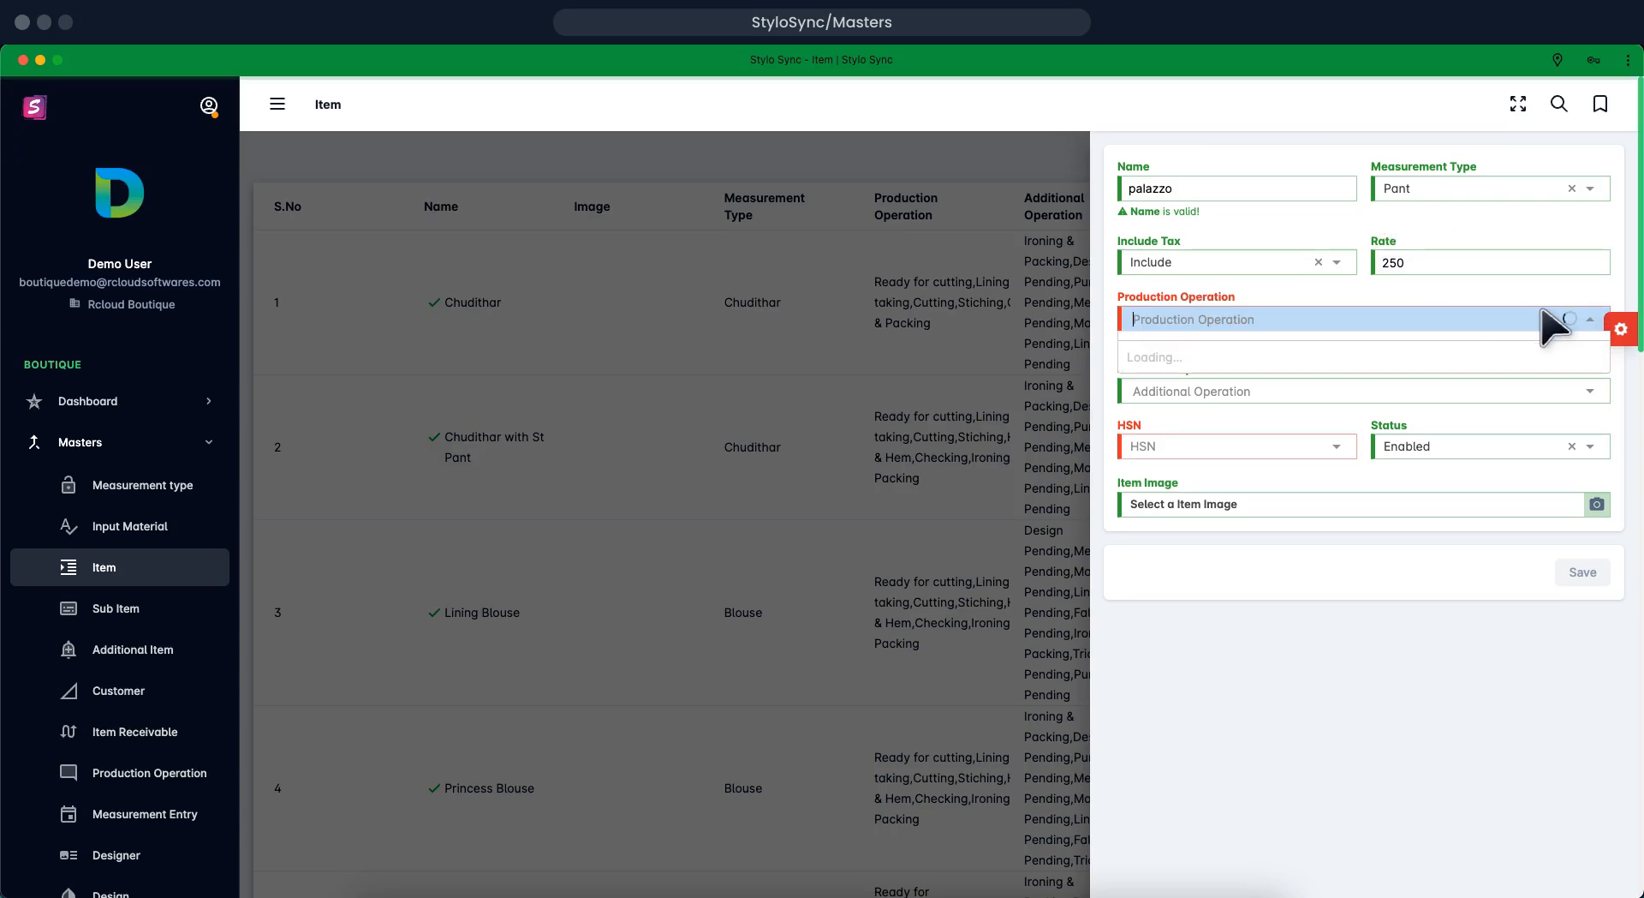
left_click(1590, 320)
left_click(1590, 319)
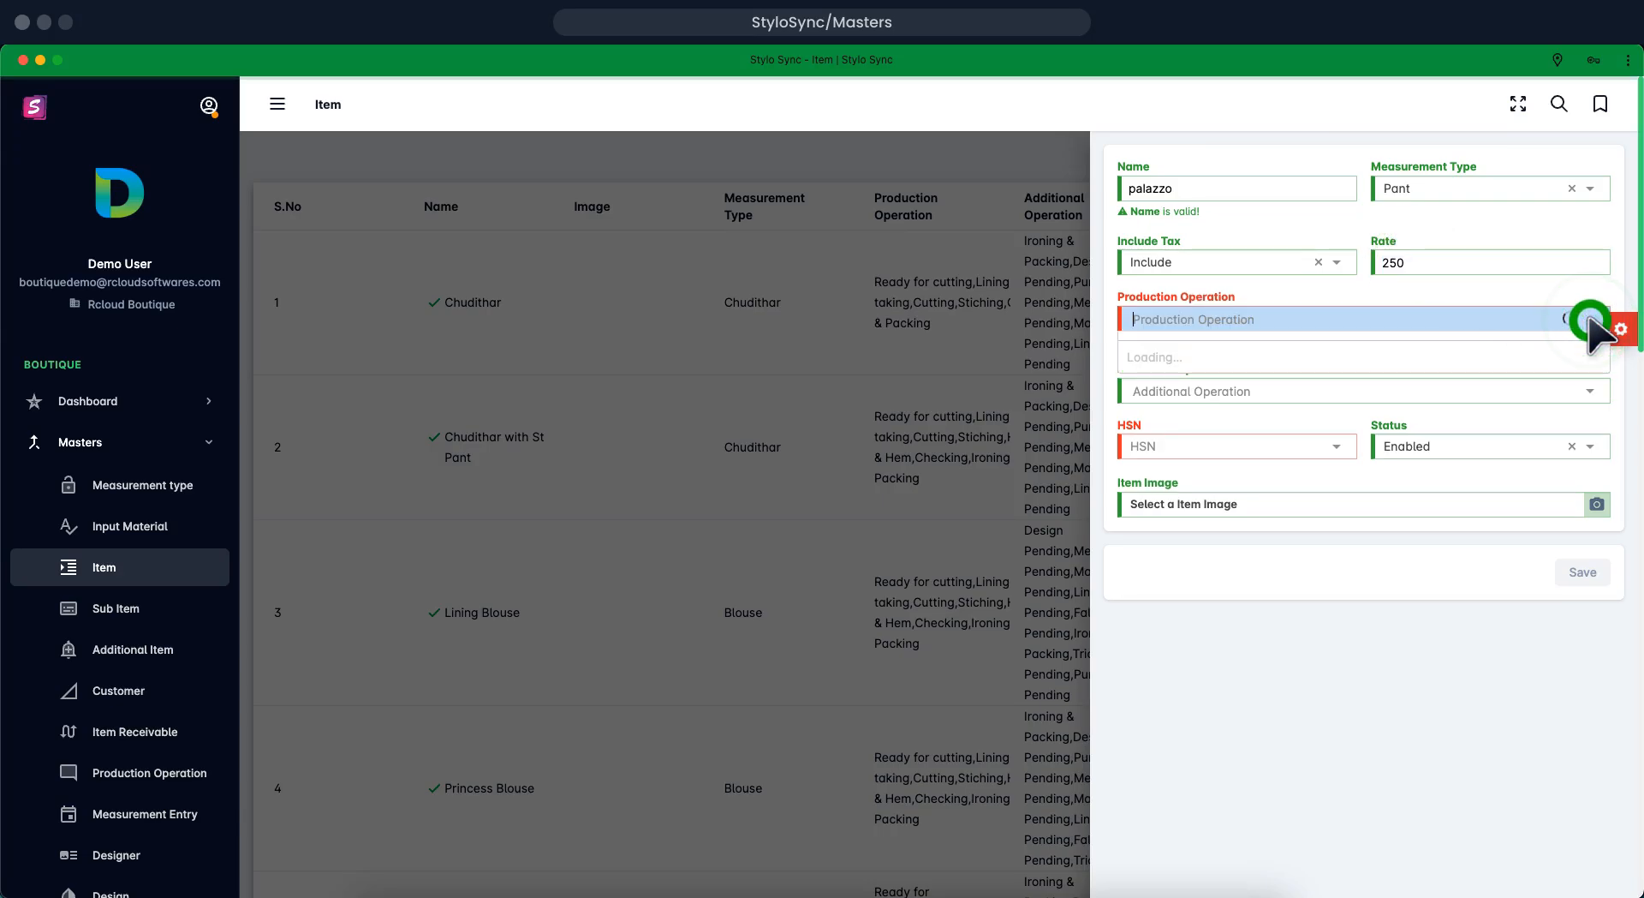
left_click(1590, 319)
left_click(1591, 320)
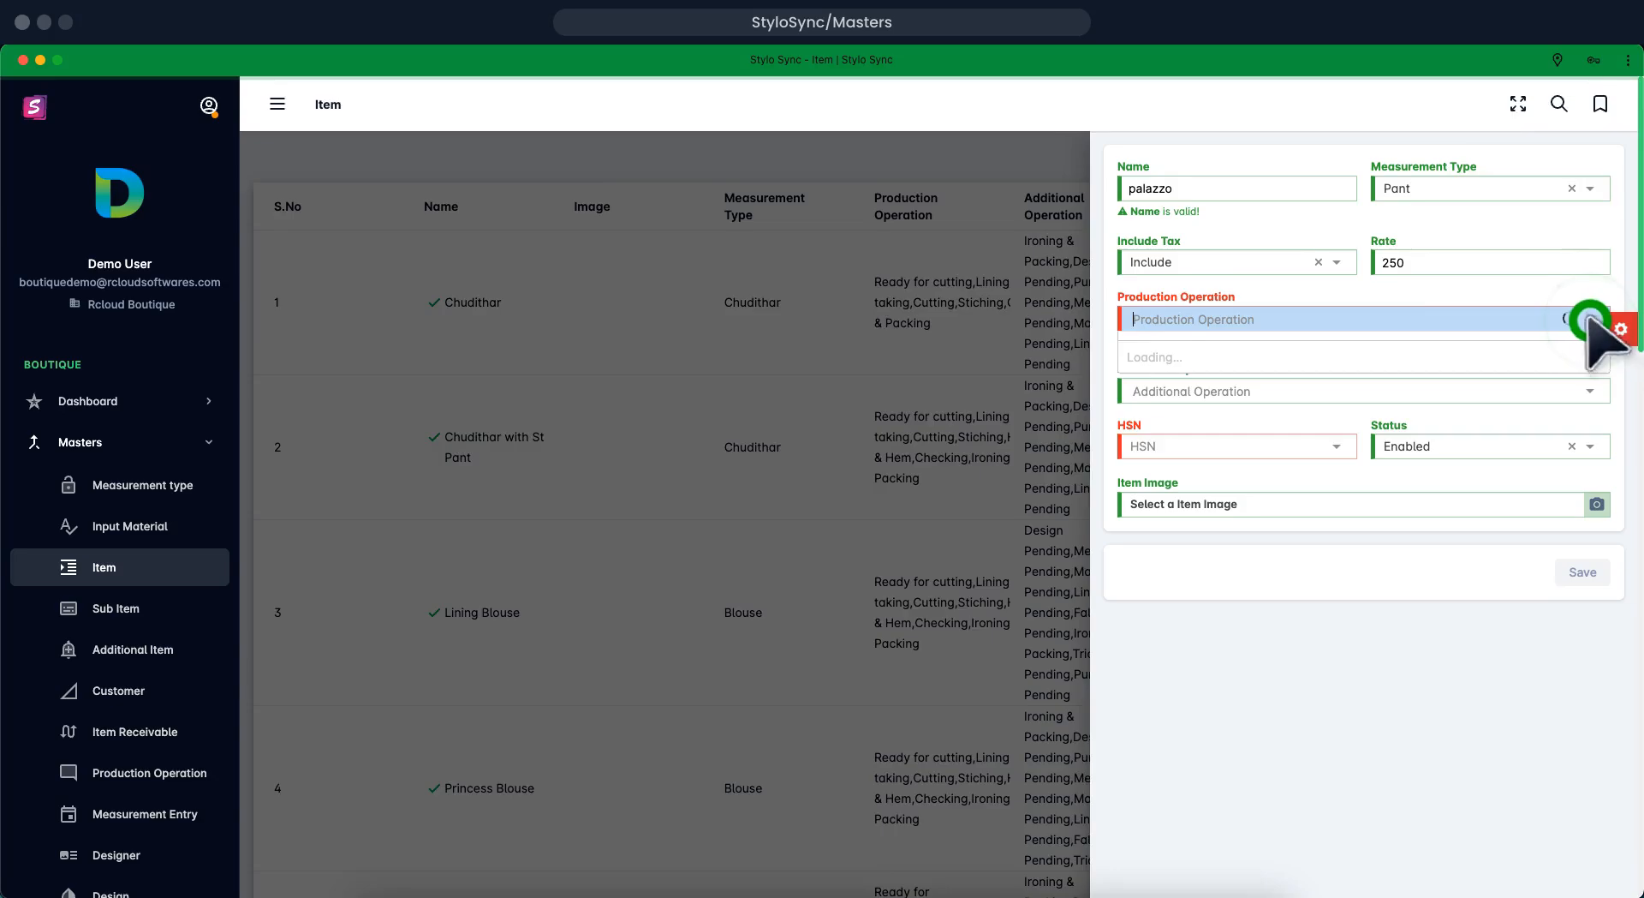
left_click(1593, 387)
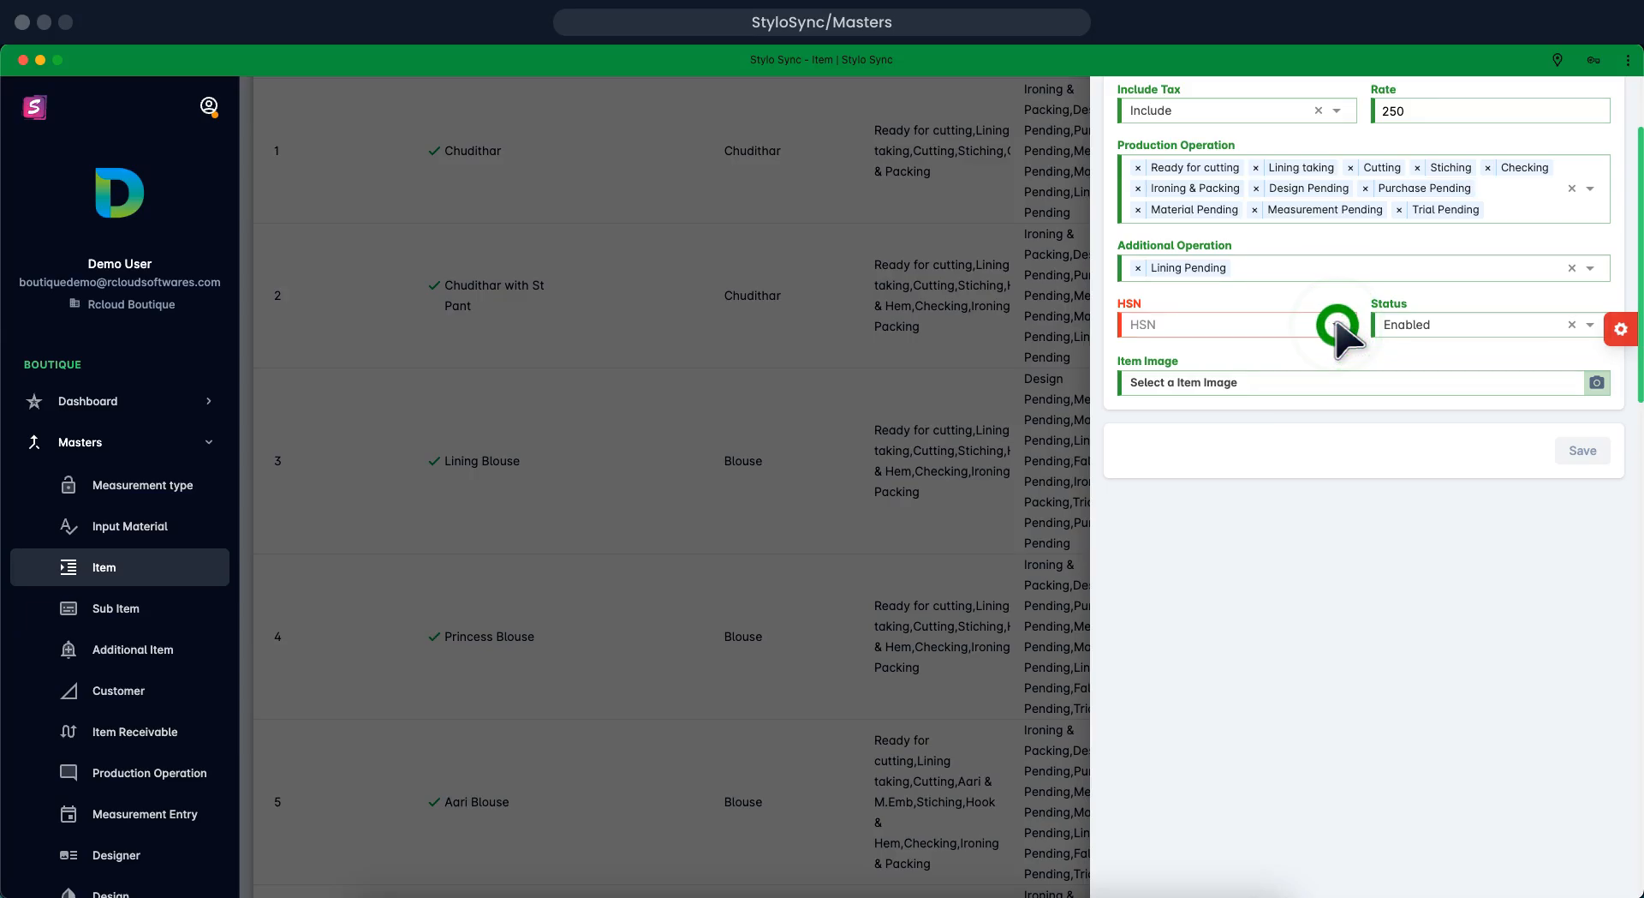
Set HSN to No Tax-No Tax, attach the teal pants photo, and save palazzo
left_click(1338, 326)
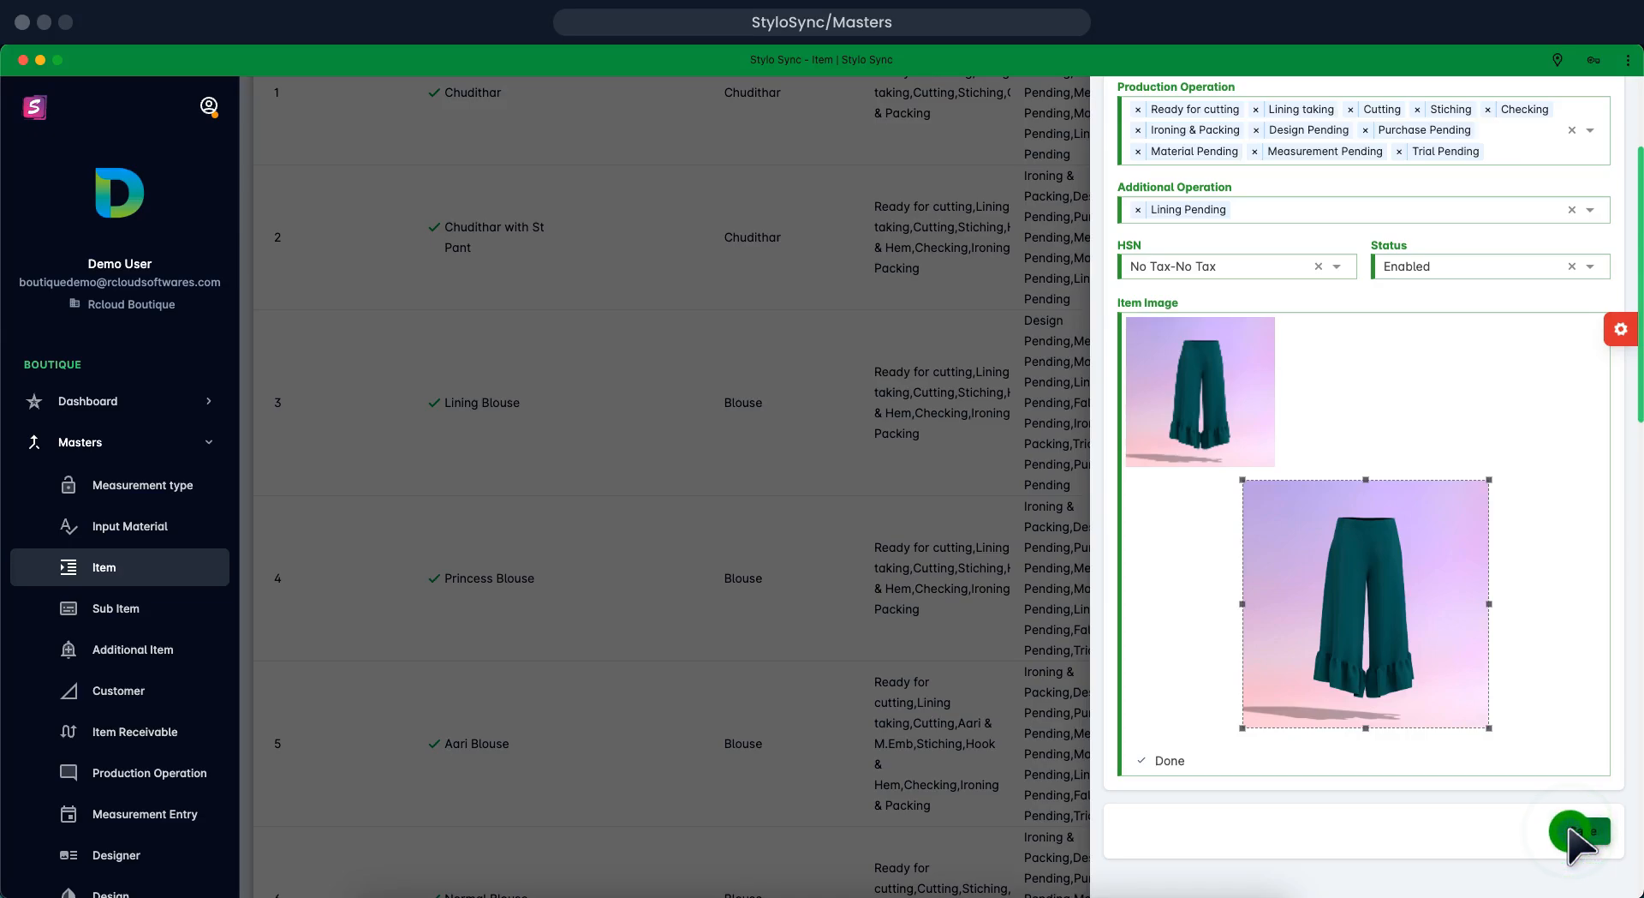
left_click(1571, 828)
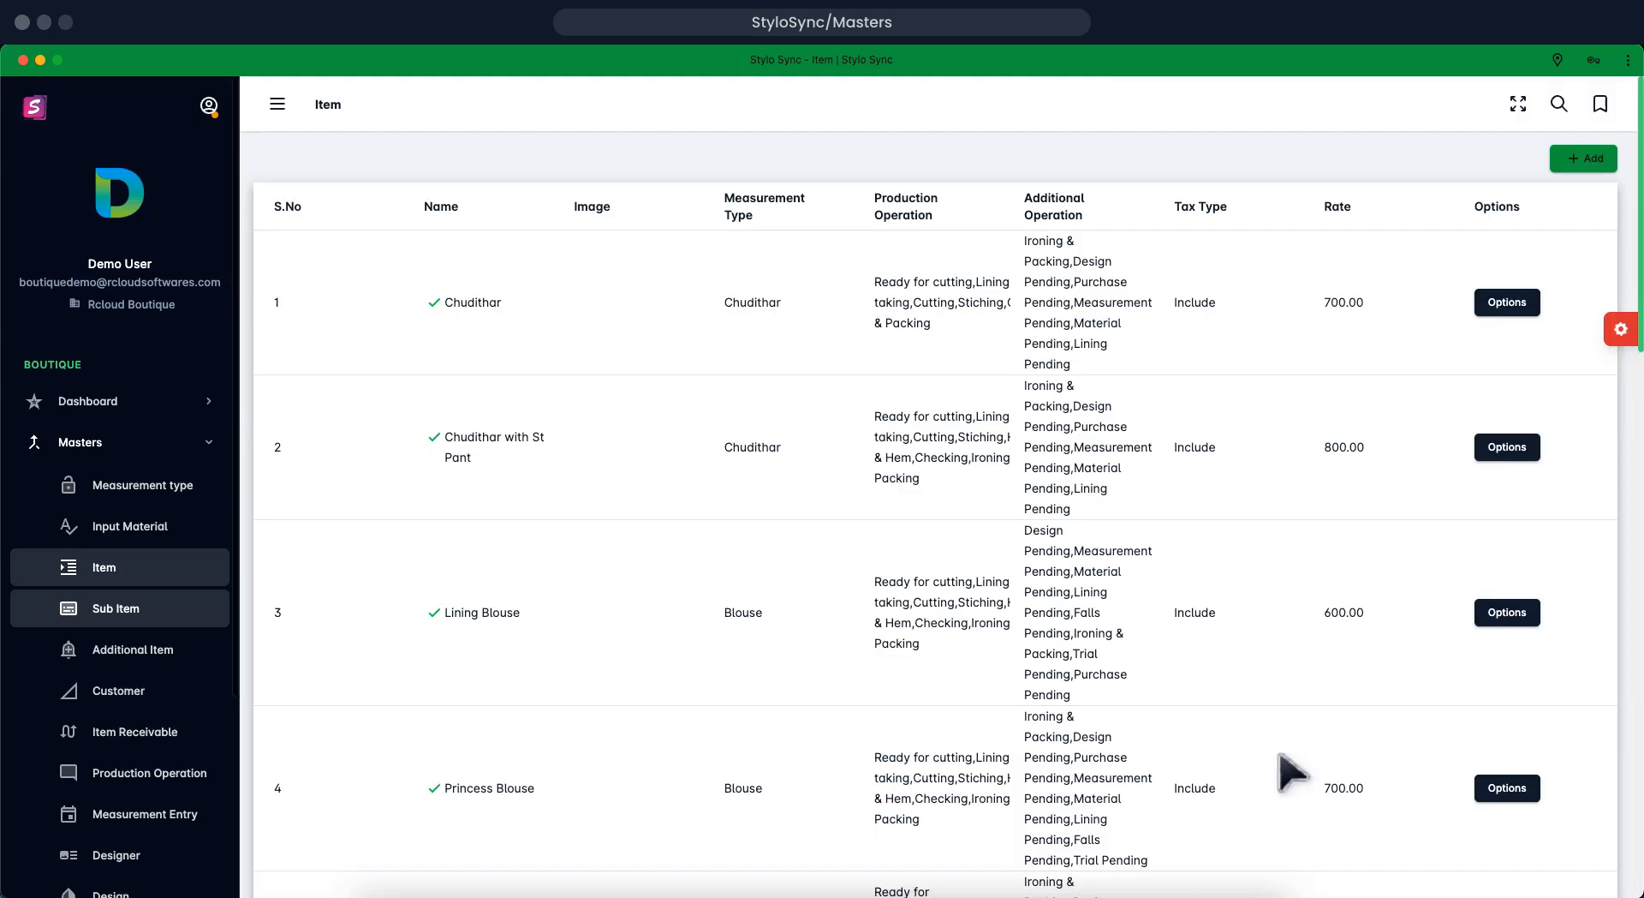
Go to the Sub Item master and open a blank new sub item form
left_click(178, 608)
left_click(1578, 159)
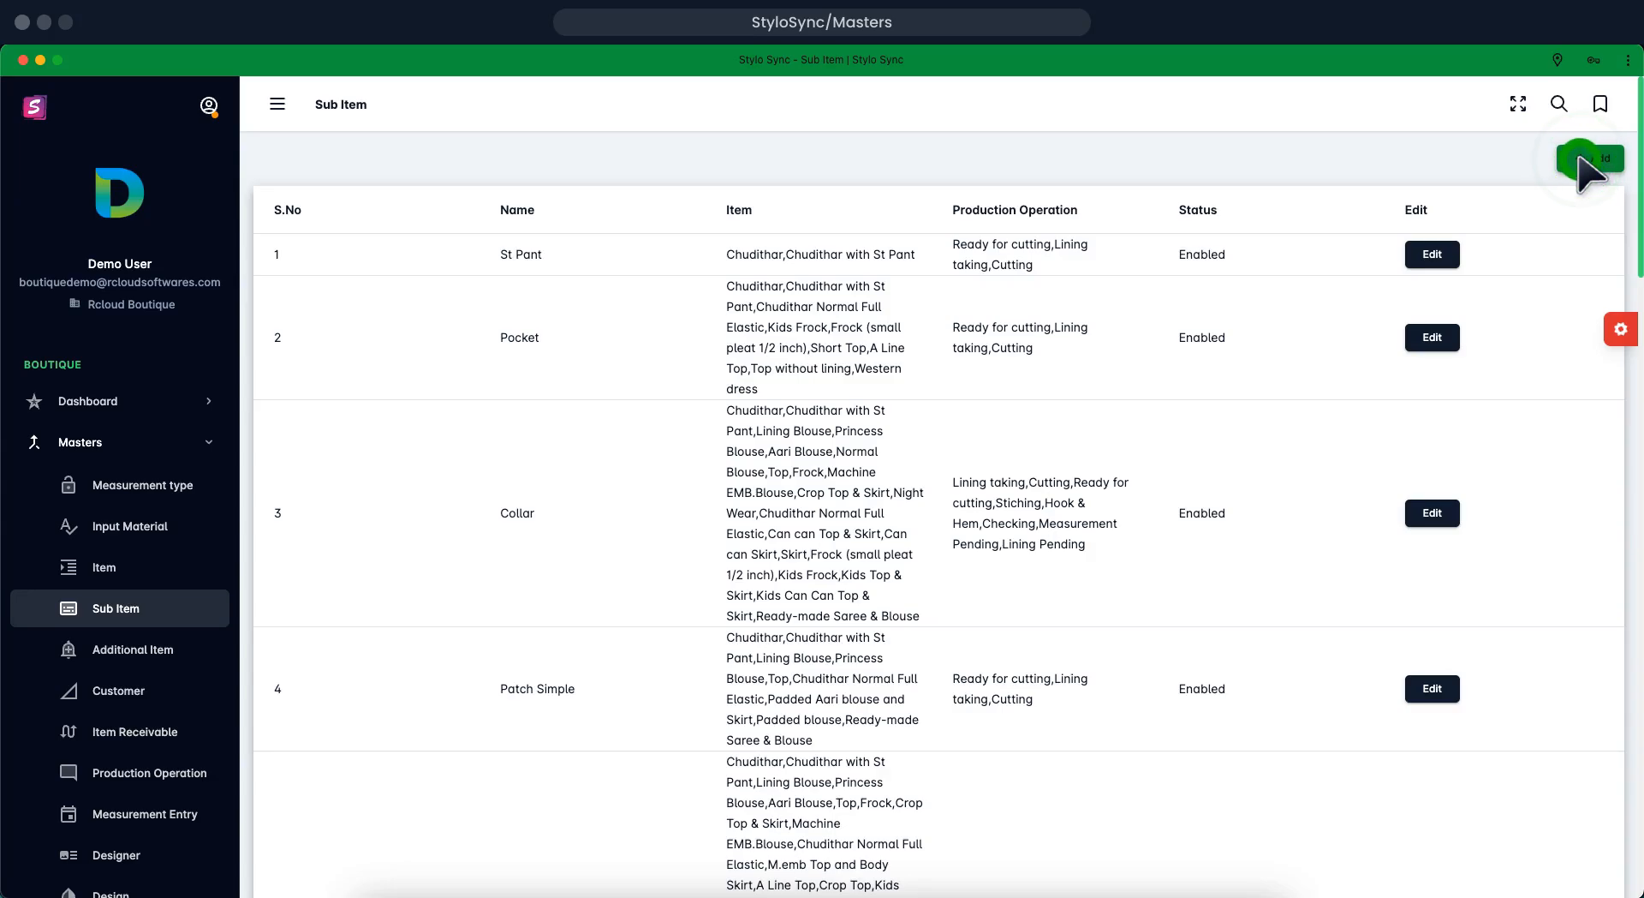
left_click(1588, 159)
left_click(1216, 190)
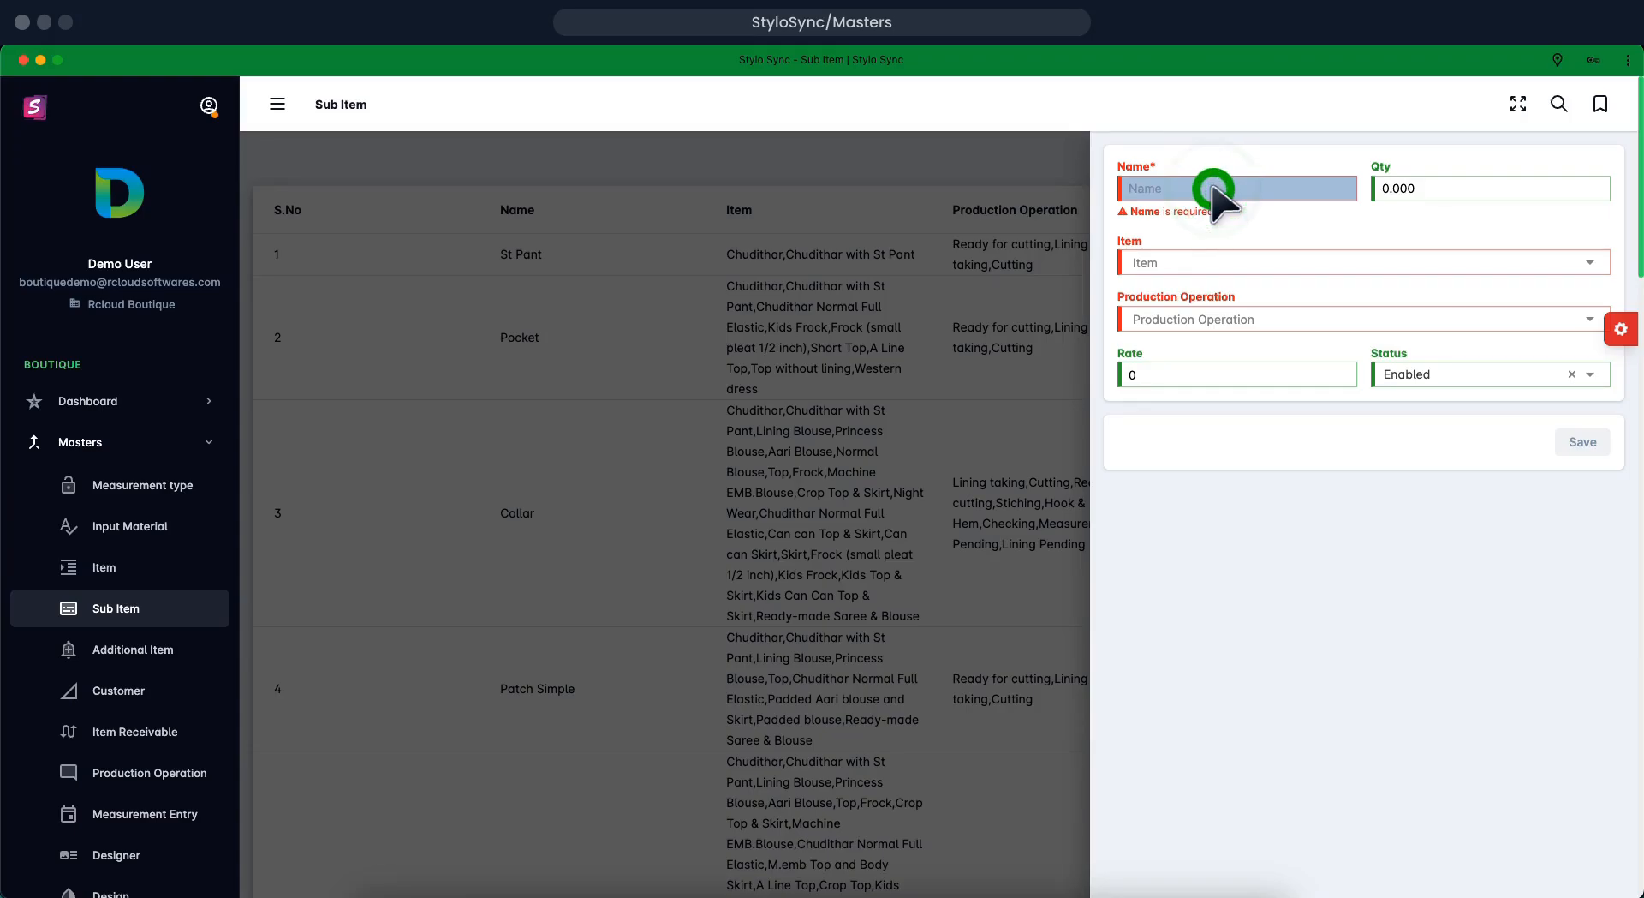
Name the sub item 'Border Lace' and give it Qty 1.5
type("Border Lace")
left_click(1400, 190)
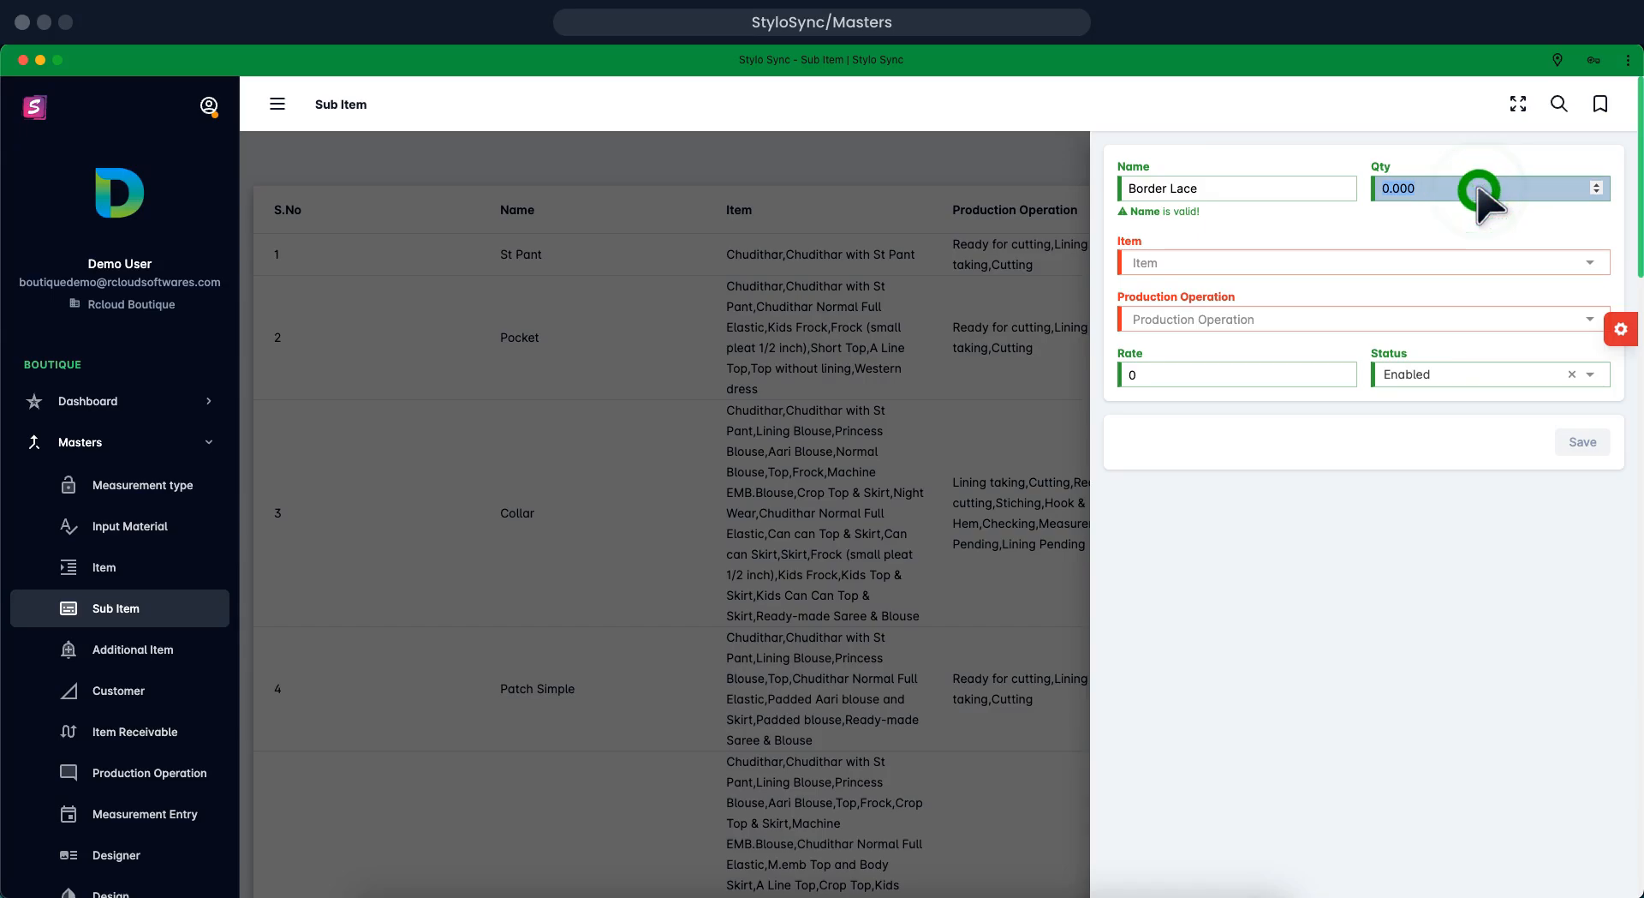
type("1.5")
key("Tab")
left_click(1190, 263)
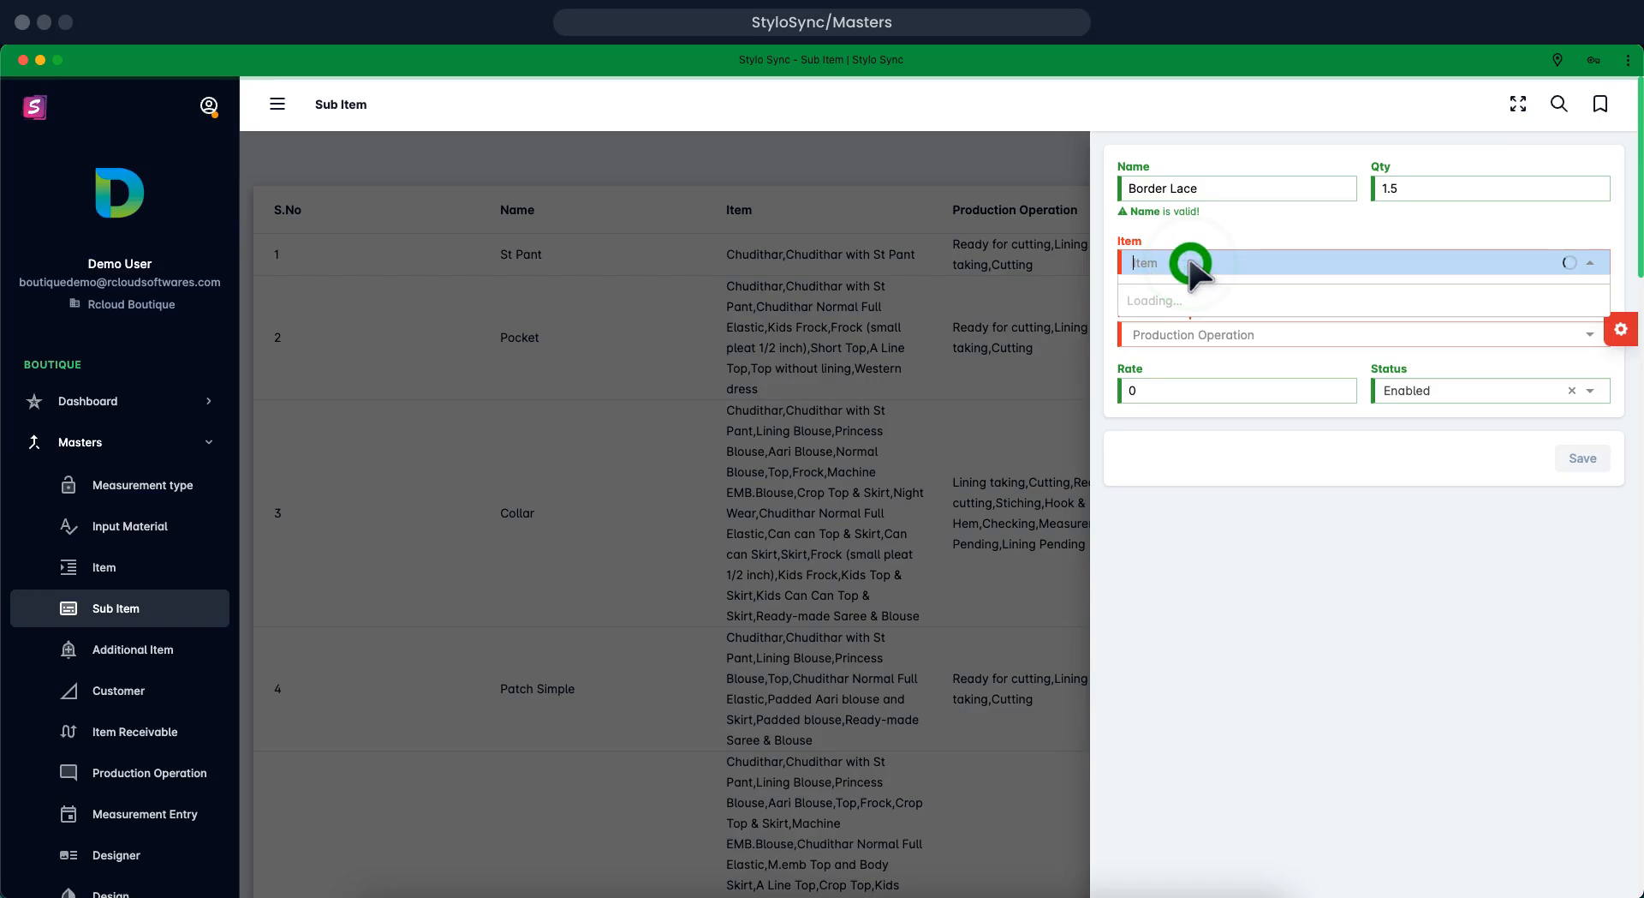
Assign item palazzo with its seven production operations, enter rate 70, and save
left_click(1310, 319)
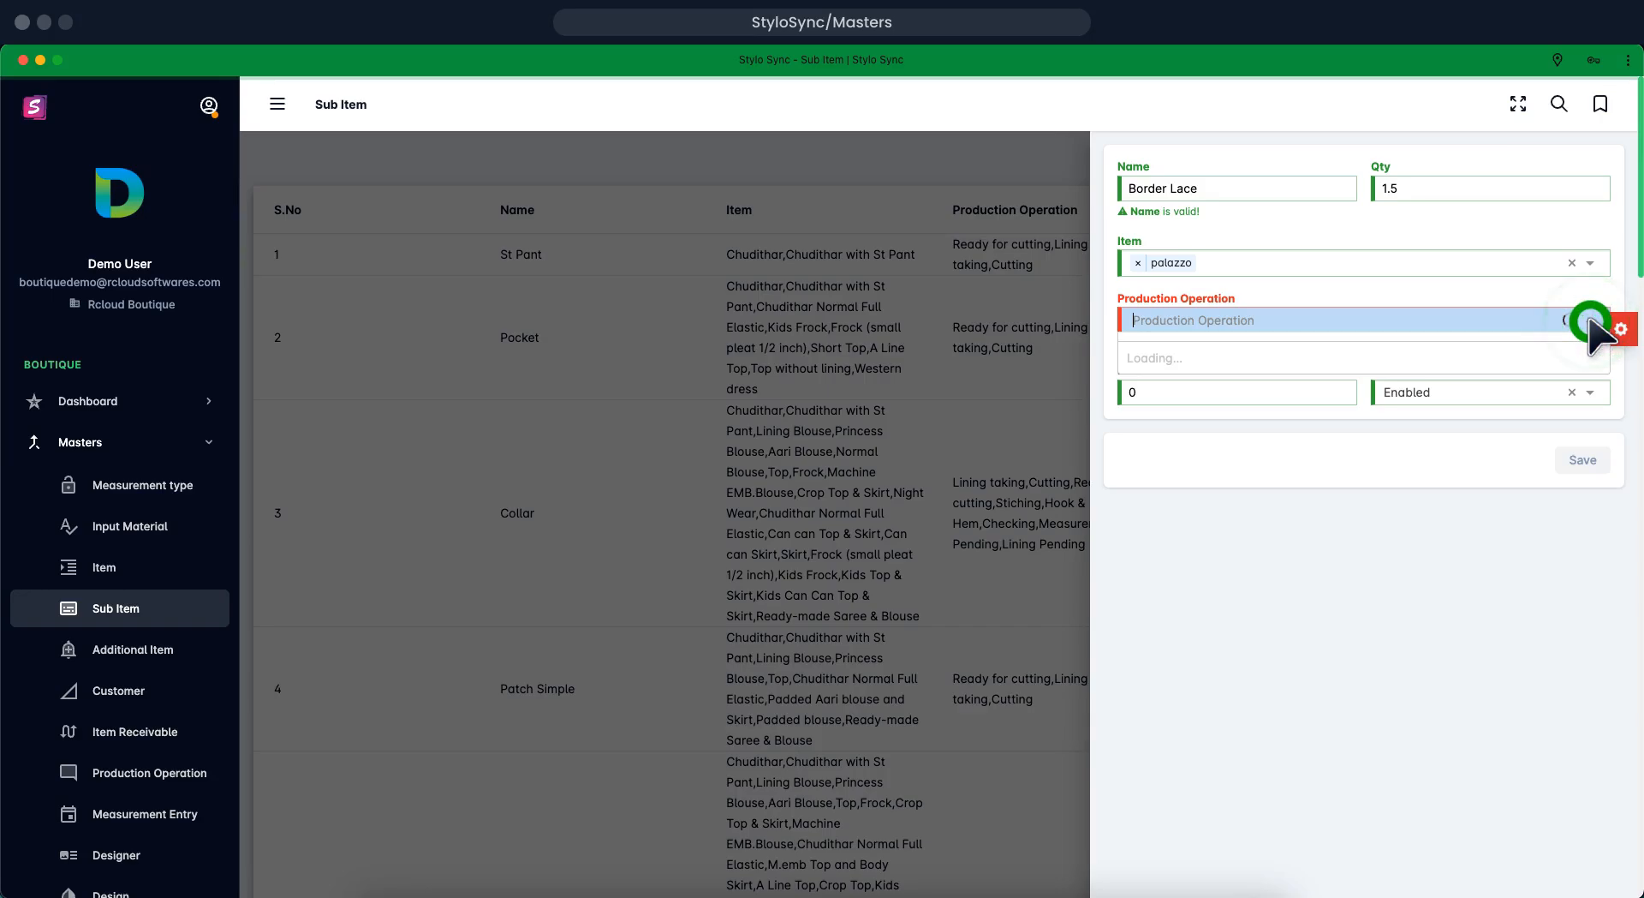
left_click(1204, 399)
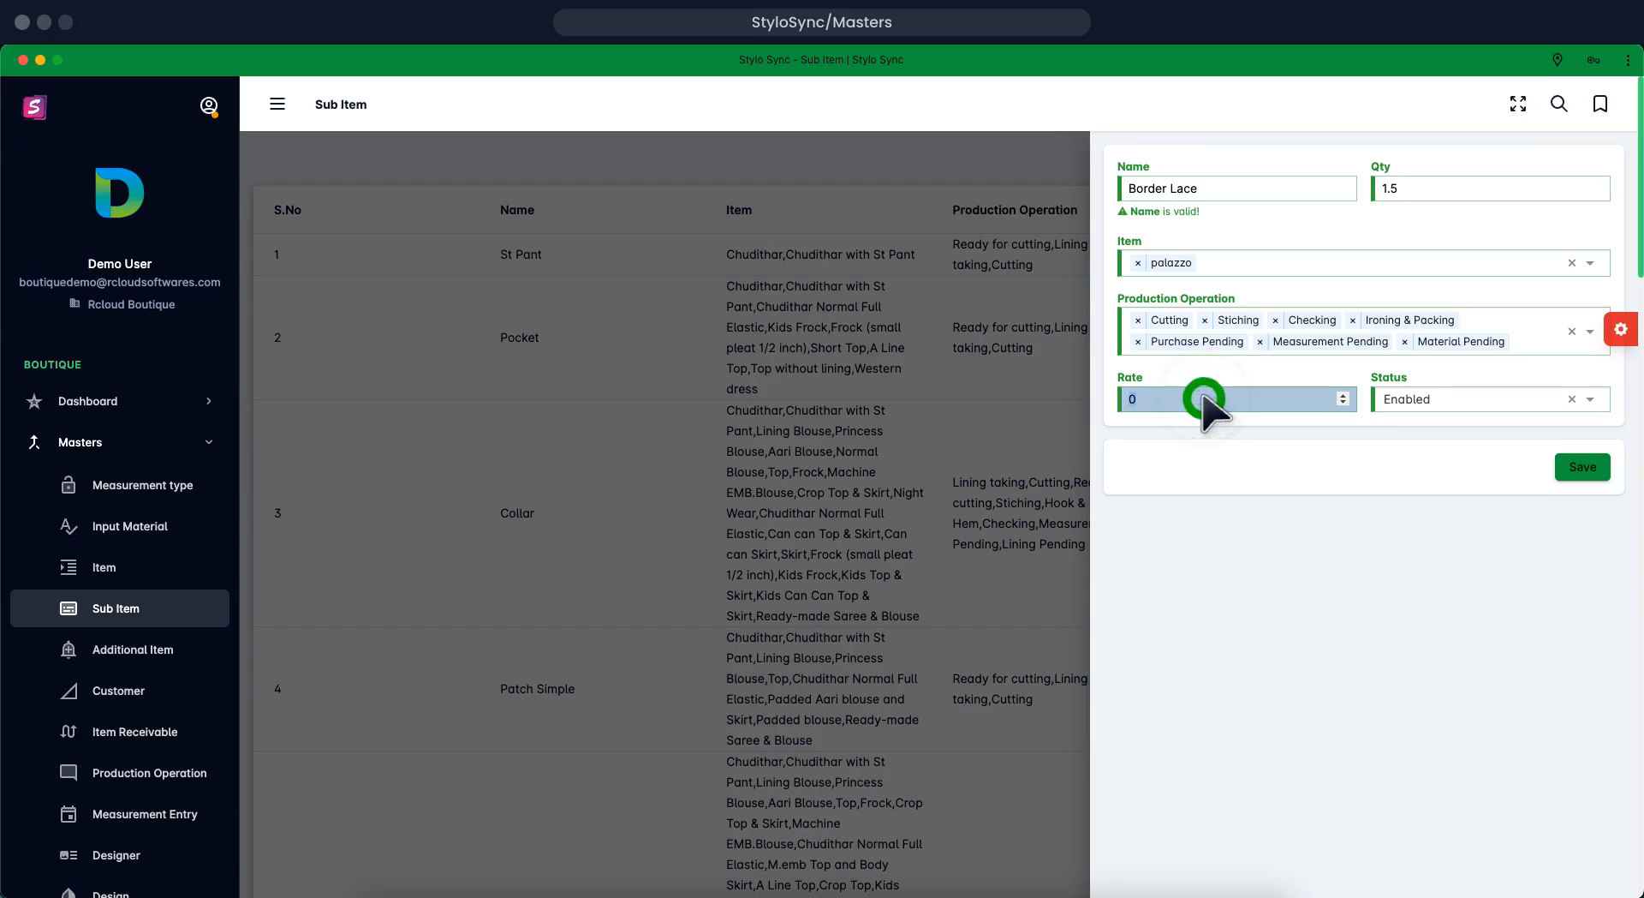
type("70")
left_click(1571, 467)
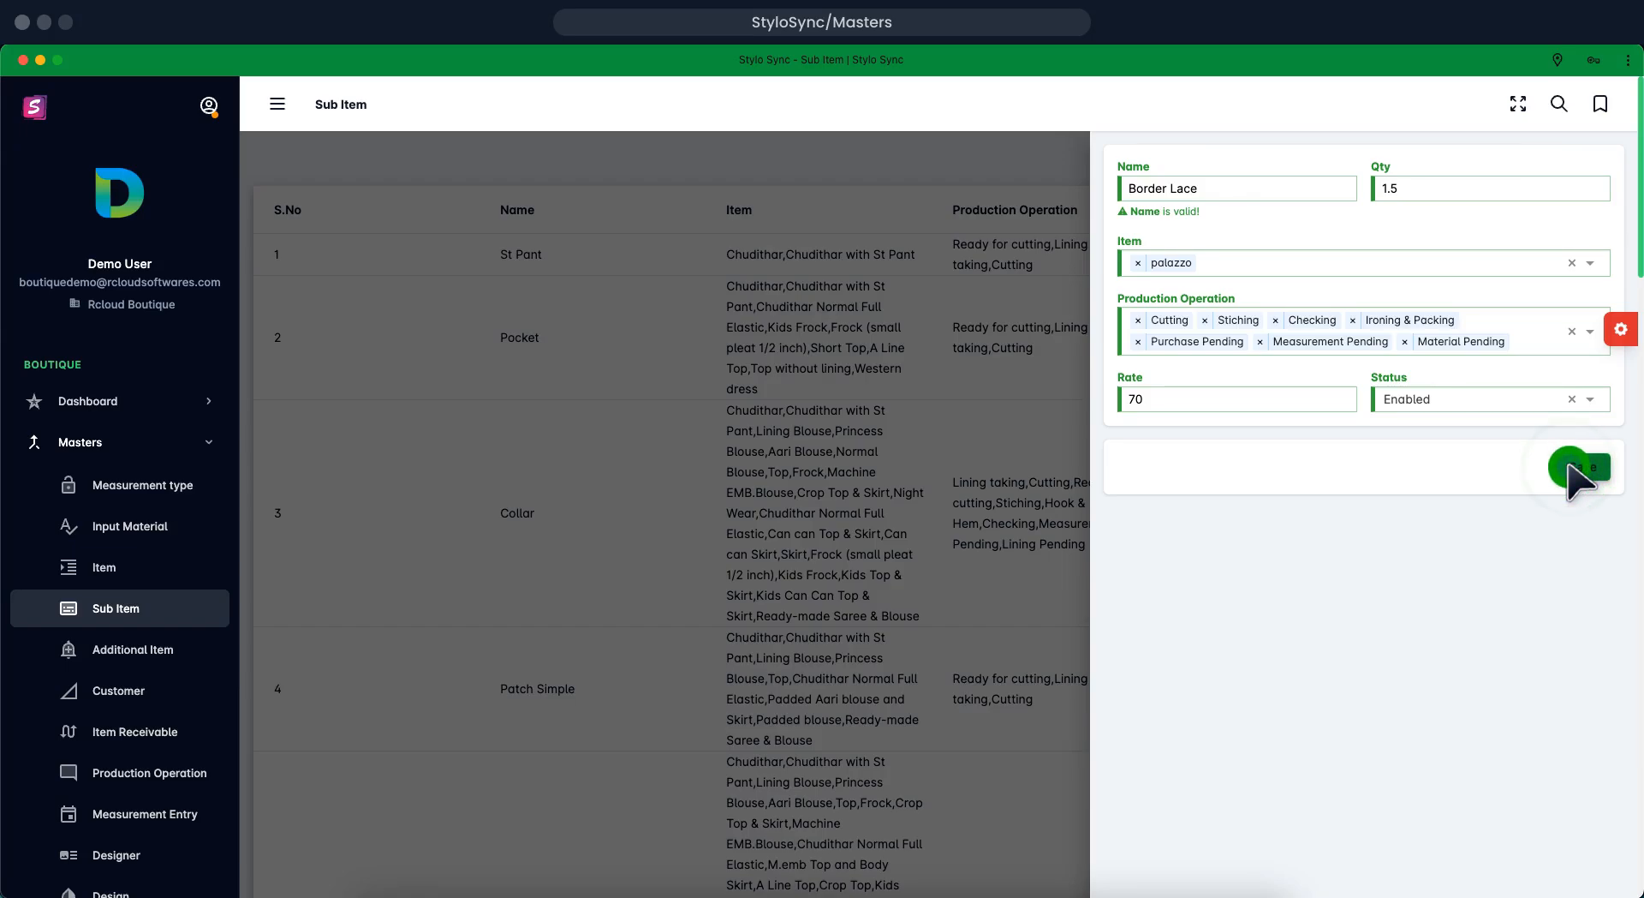
left_click(1569, 467)
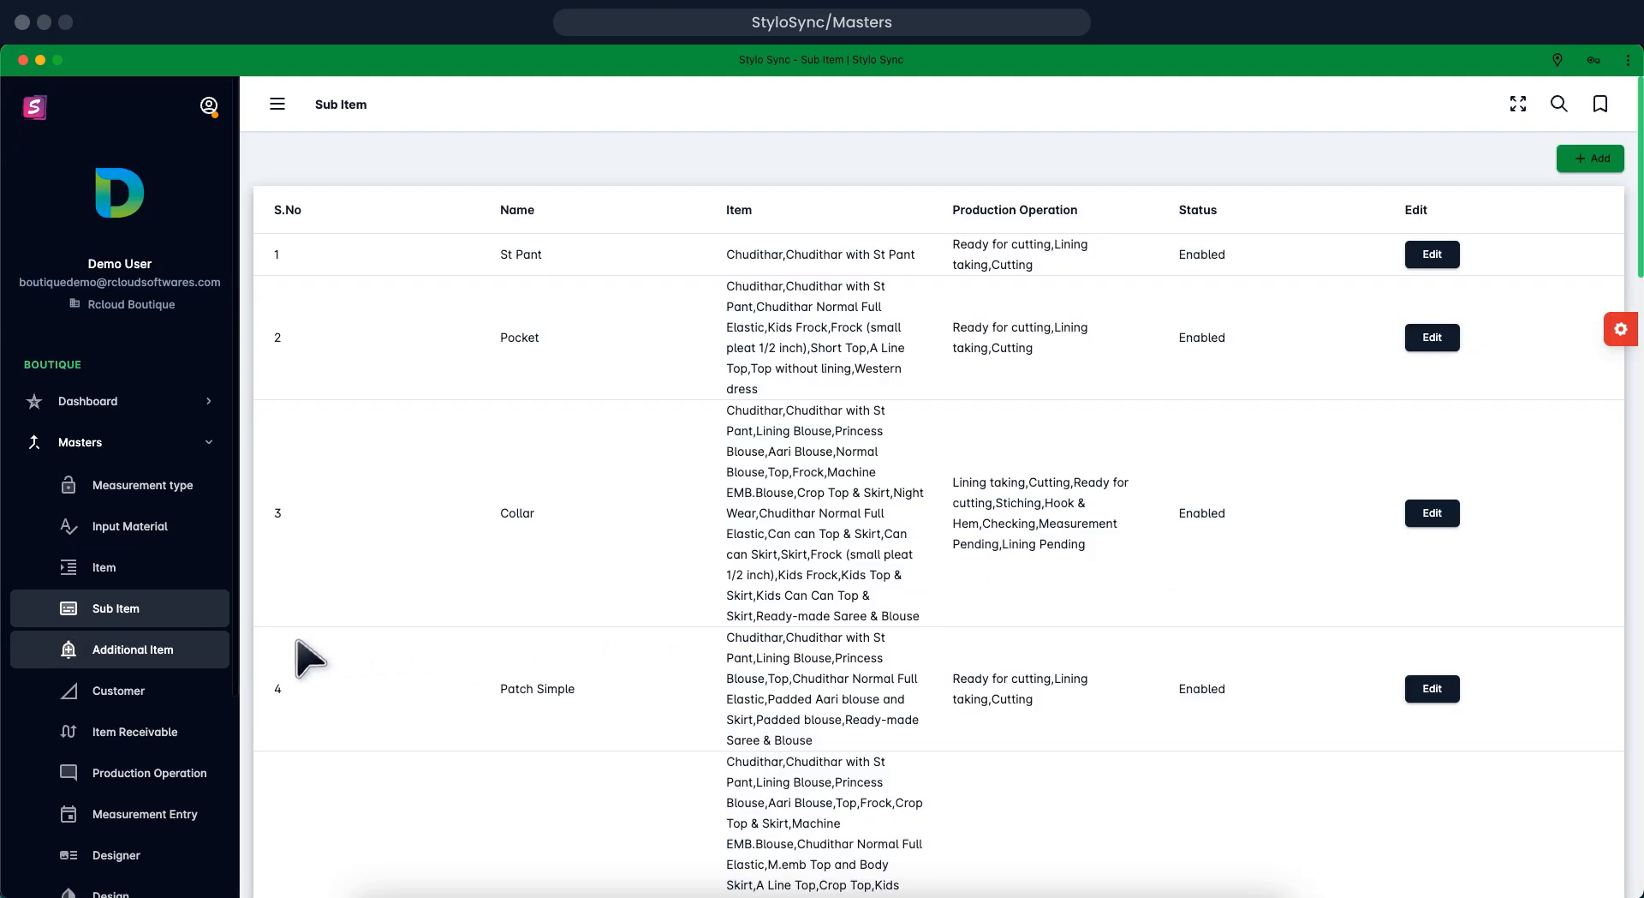
Start a new additional item named 'Draw Card'
left_click(202, 649)
left_click(1574, 187)
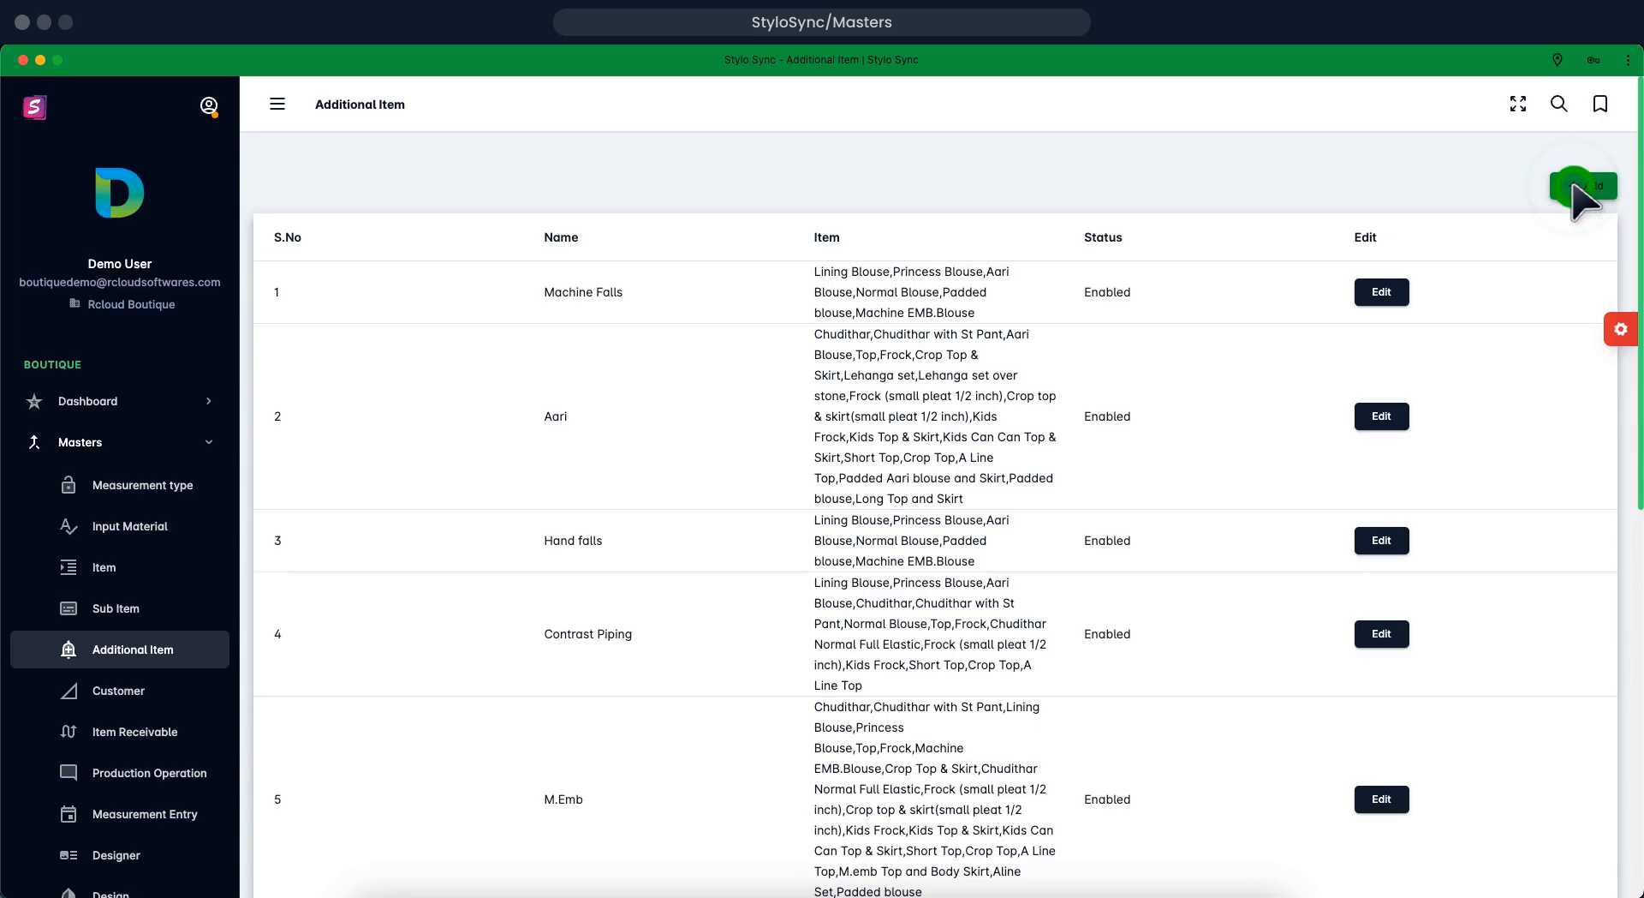
left_click(1574, 185)
left_click(802, 407)
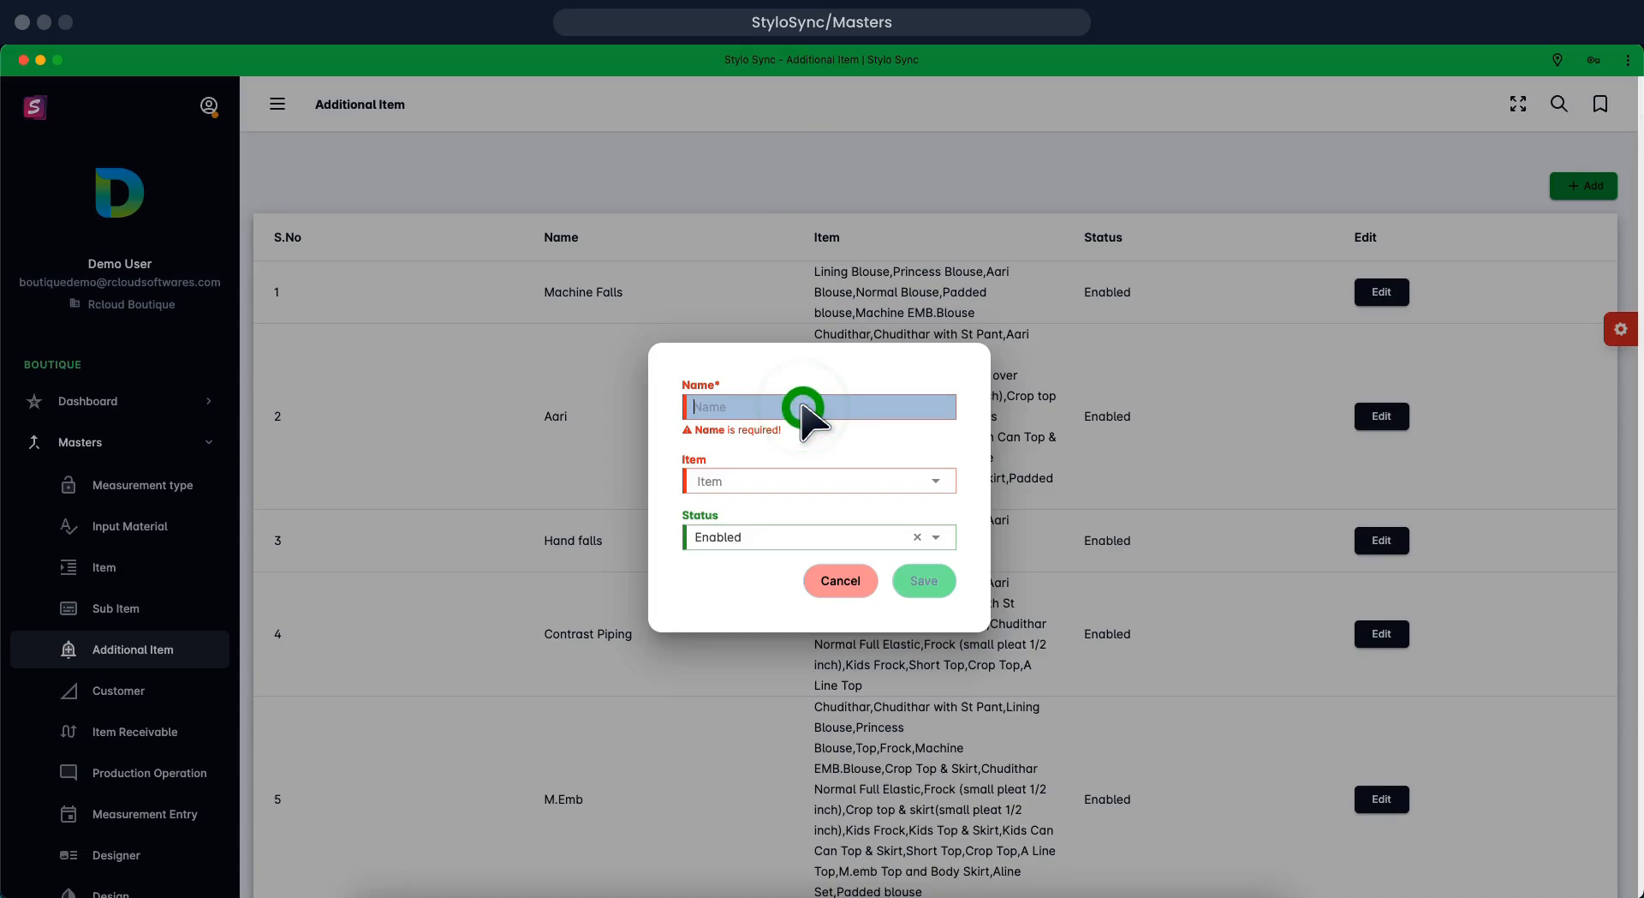
type("Draw Card")
Link Draw Card to the palazzo item and save it
left_click(835, 474)
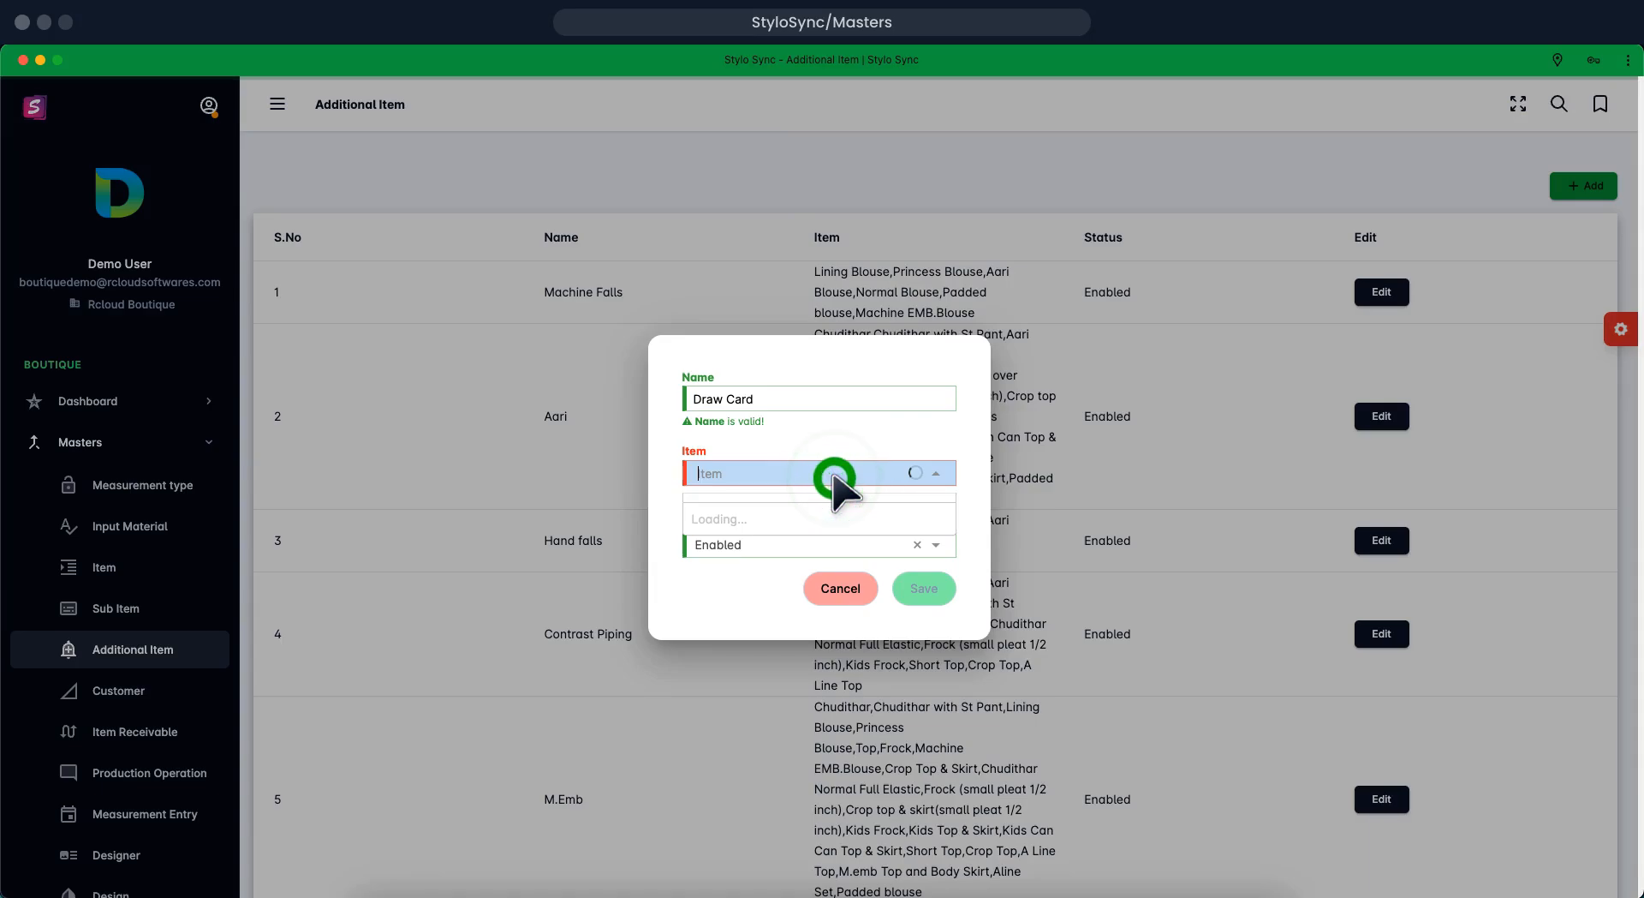
left_click(916, 584)
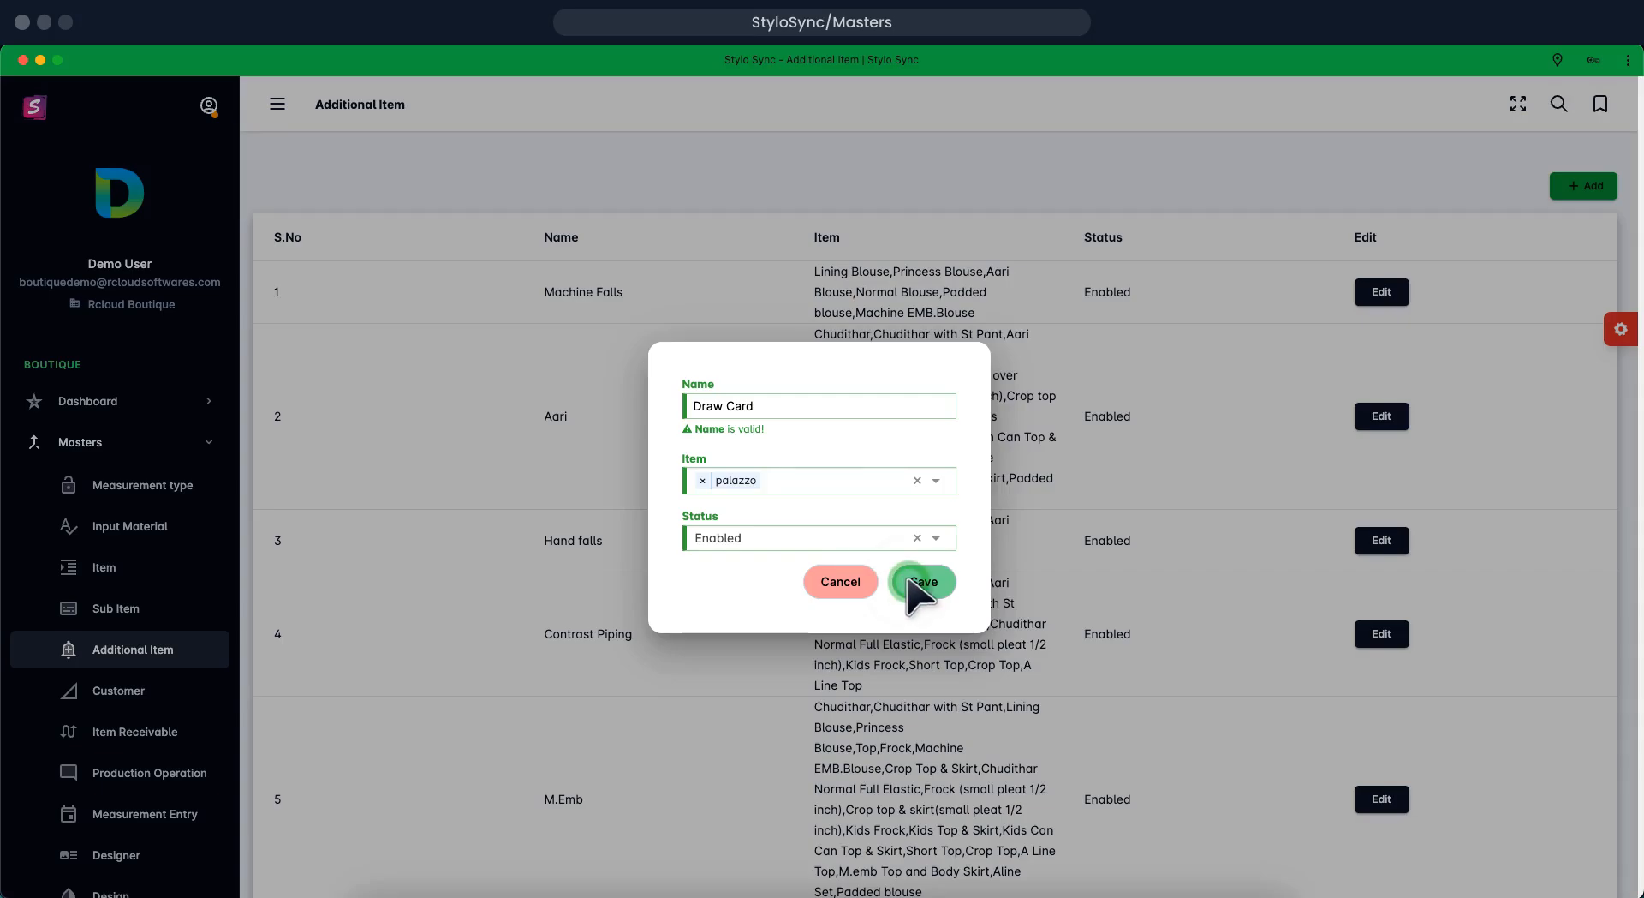
left_click(909, 580)
left_click(910, 581)
left_click(909, 581)
left_click(910, 580)
left_click(909, 581)
left_click(909, 581)
left_click(910, 581)
left_click(909, 580)
left_click(910, 580)
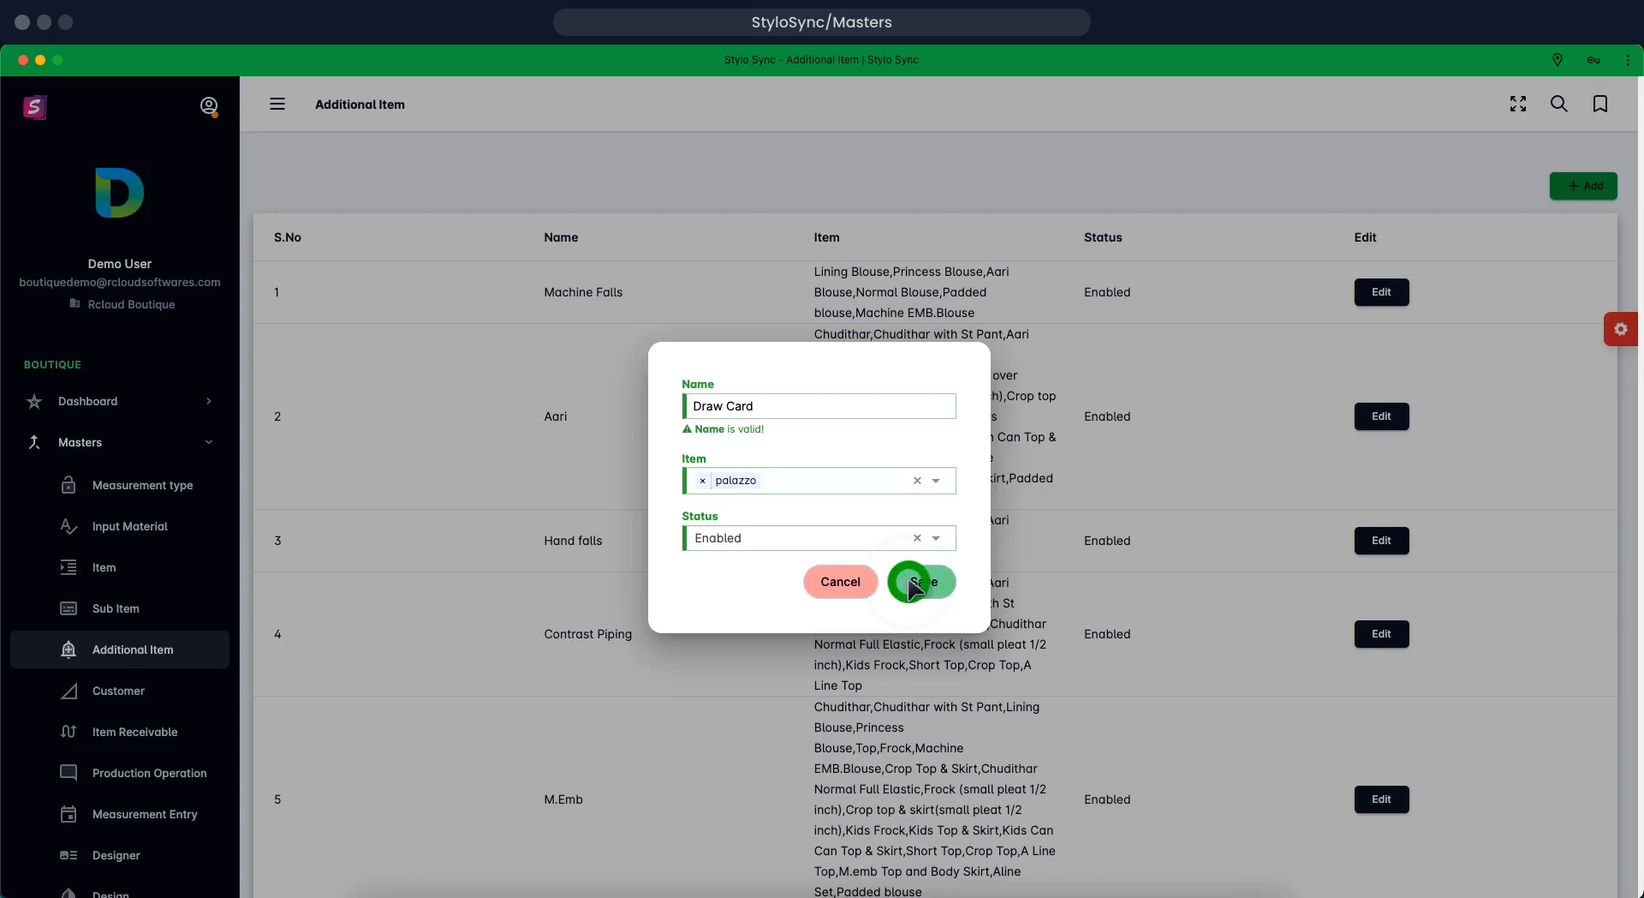
left_click(199, 688)
left_click(198, 689)
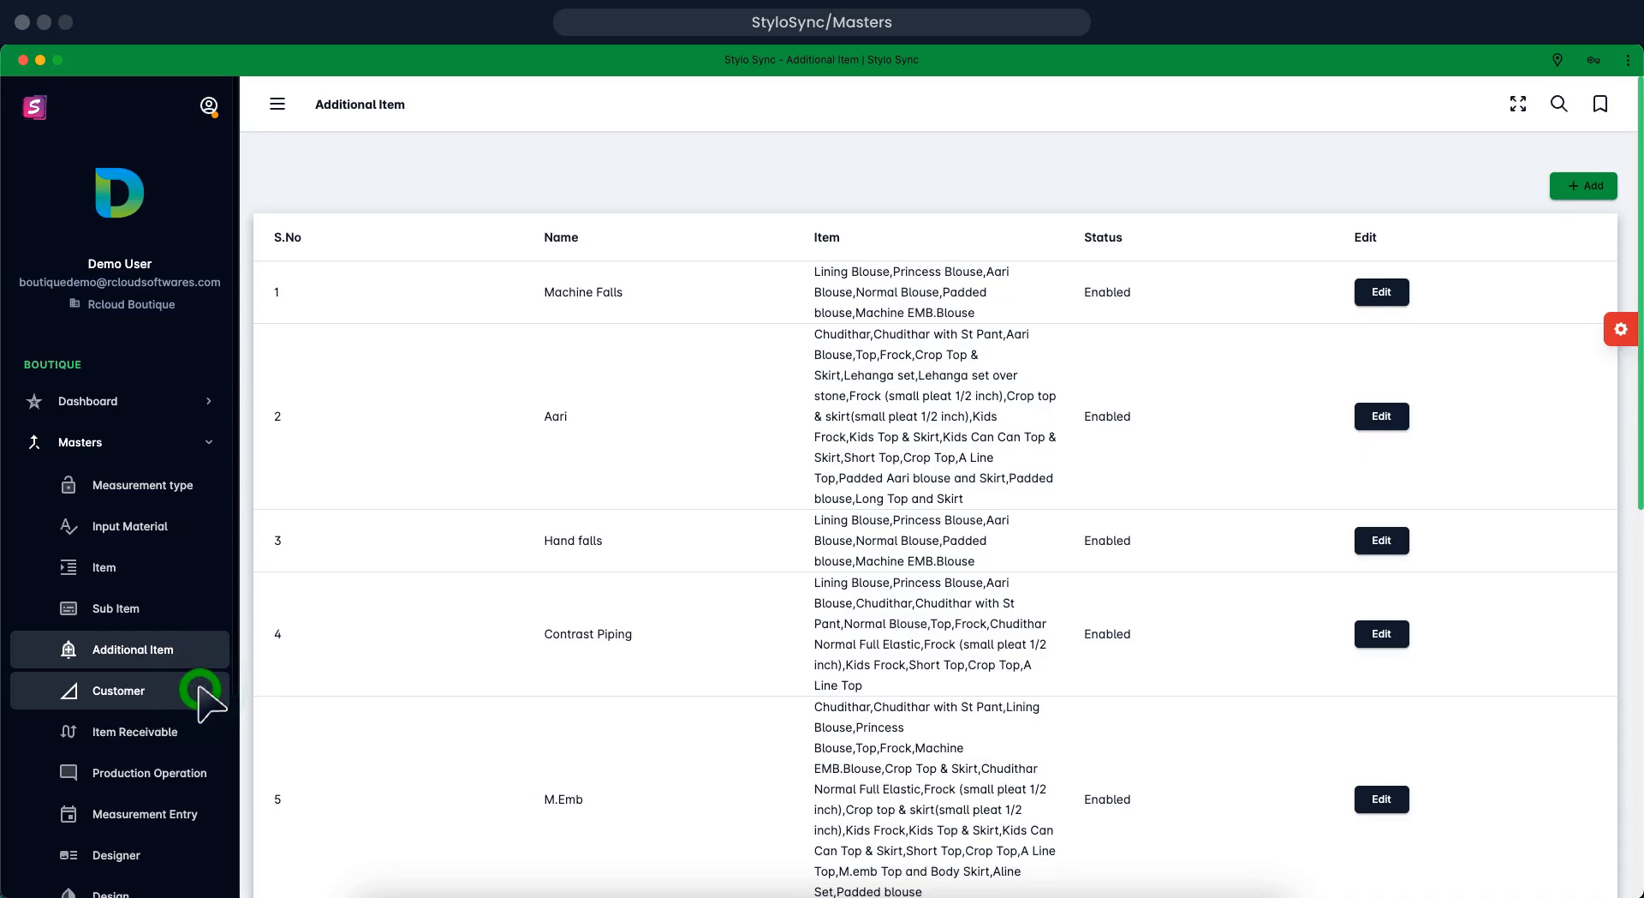
Open the Customer list from the sidebar
left_click(201, 690)
left_click(201, 690)
left_click(200, 690)
left_click(200, 690)
left_click(200, 690)
left_click(201, 690)
left_click(200, 690)
left_click(201, 691)
left_click(200, 690)
left_click(200, 690)
Start a new customer, giving a blank Customer Entry form defaulting to India and Tamil Nadu
left_click(1572, 196)
left_click(1572, 196)
left_click(1572, 196)
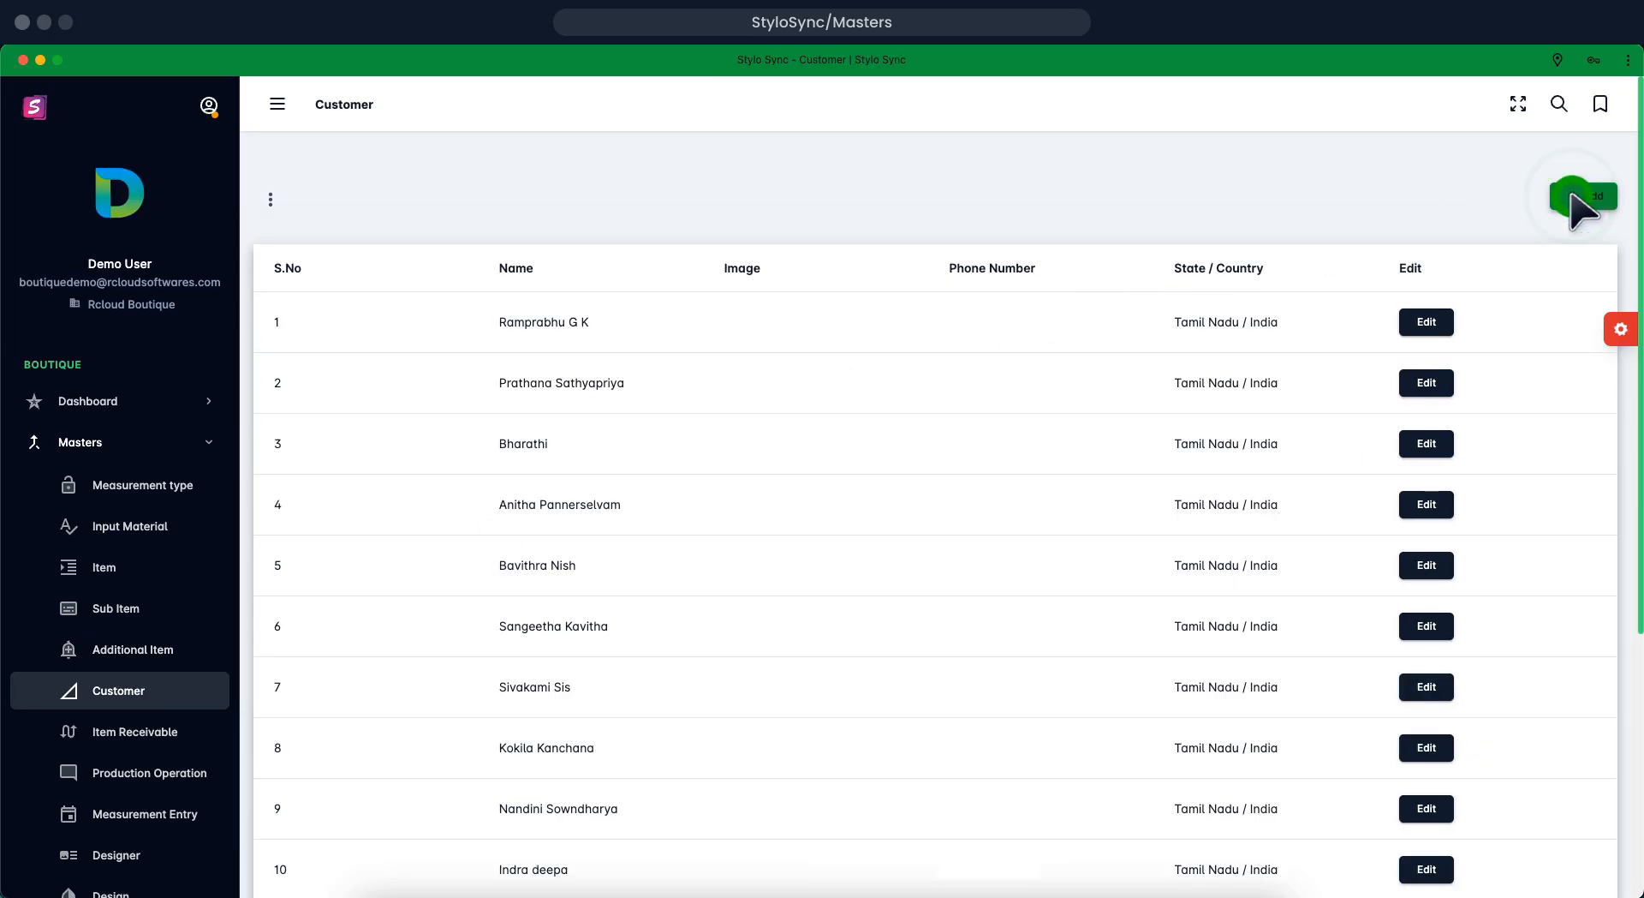
left_click(1572, 197)
left_click(1572, 196)
left_click(1572, 196)
left_click(1572, 196)
left_click(1573, 196)
left_click(1572, 196)
left_click(1572, 196)
left_click(1572, 196)
left_click(368, 419)
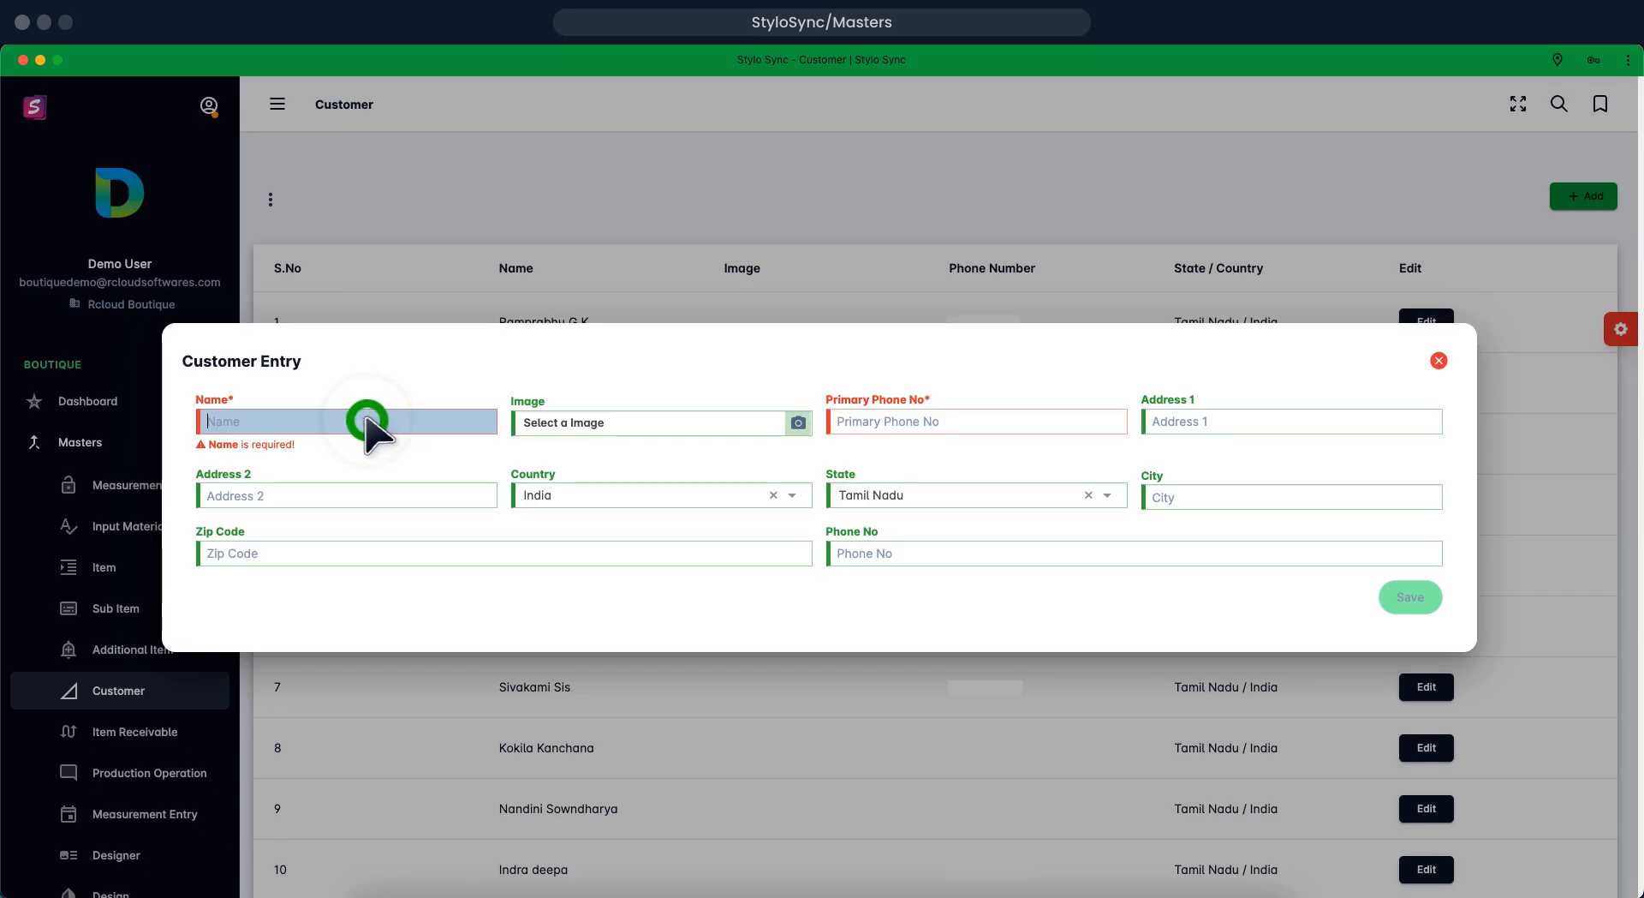
Enter the customer name 'Stylo Sync Order-001' and a primary phone number, then save
type("Stylo Sync Order-001")
key("Tab")
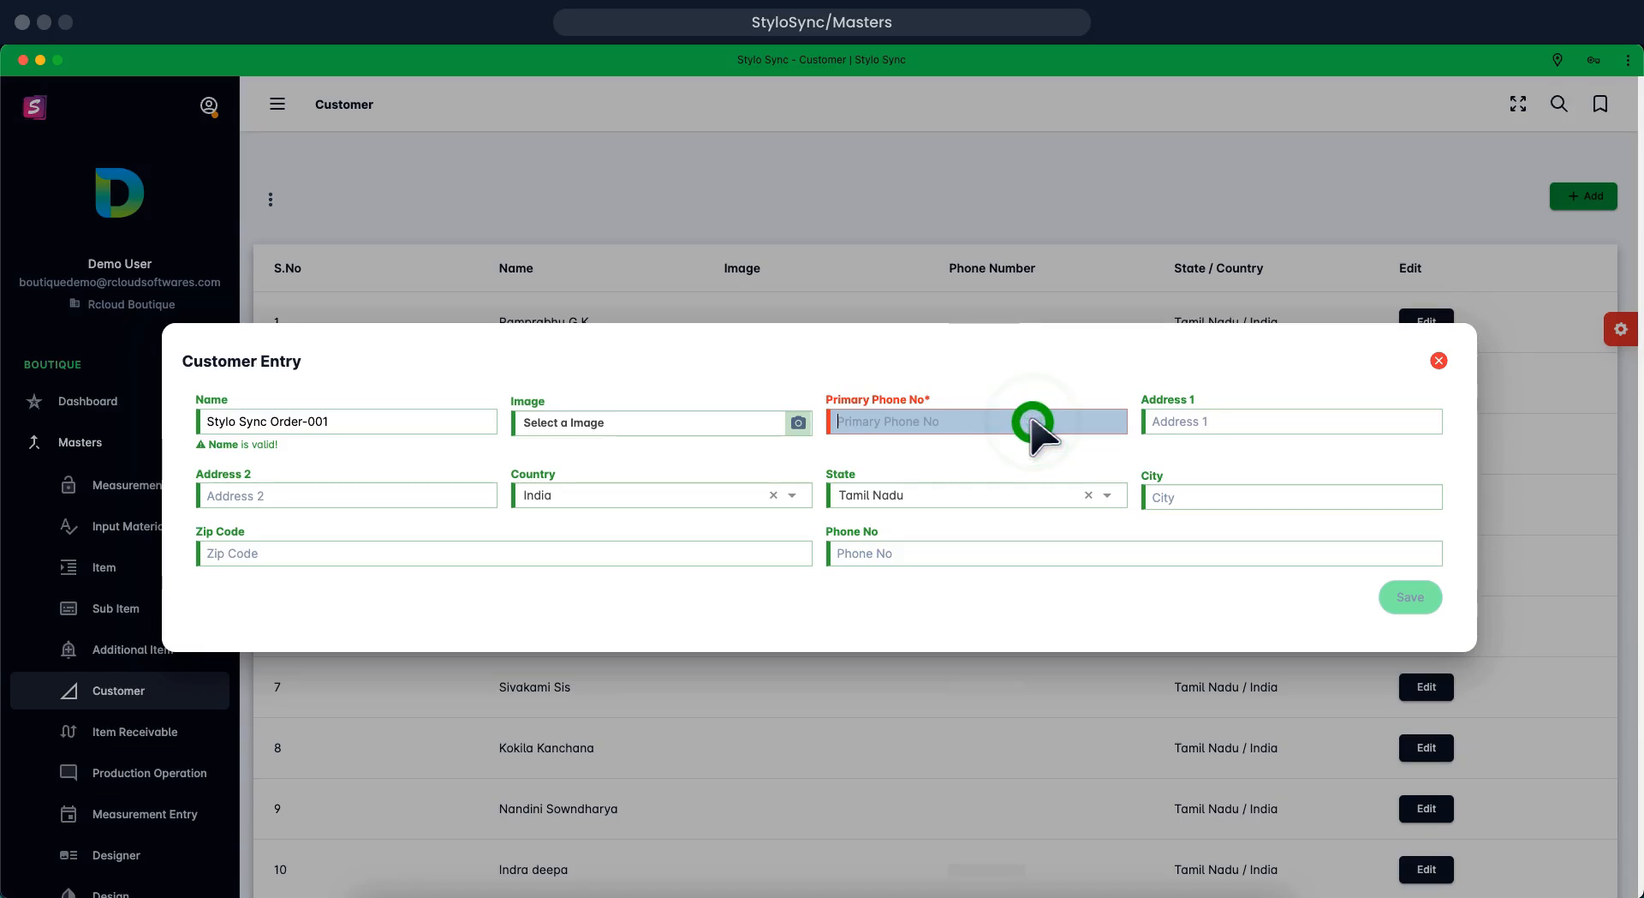
type("1234567890")
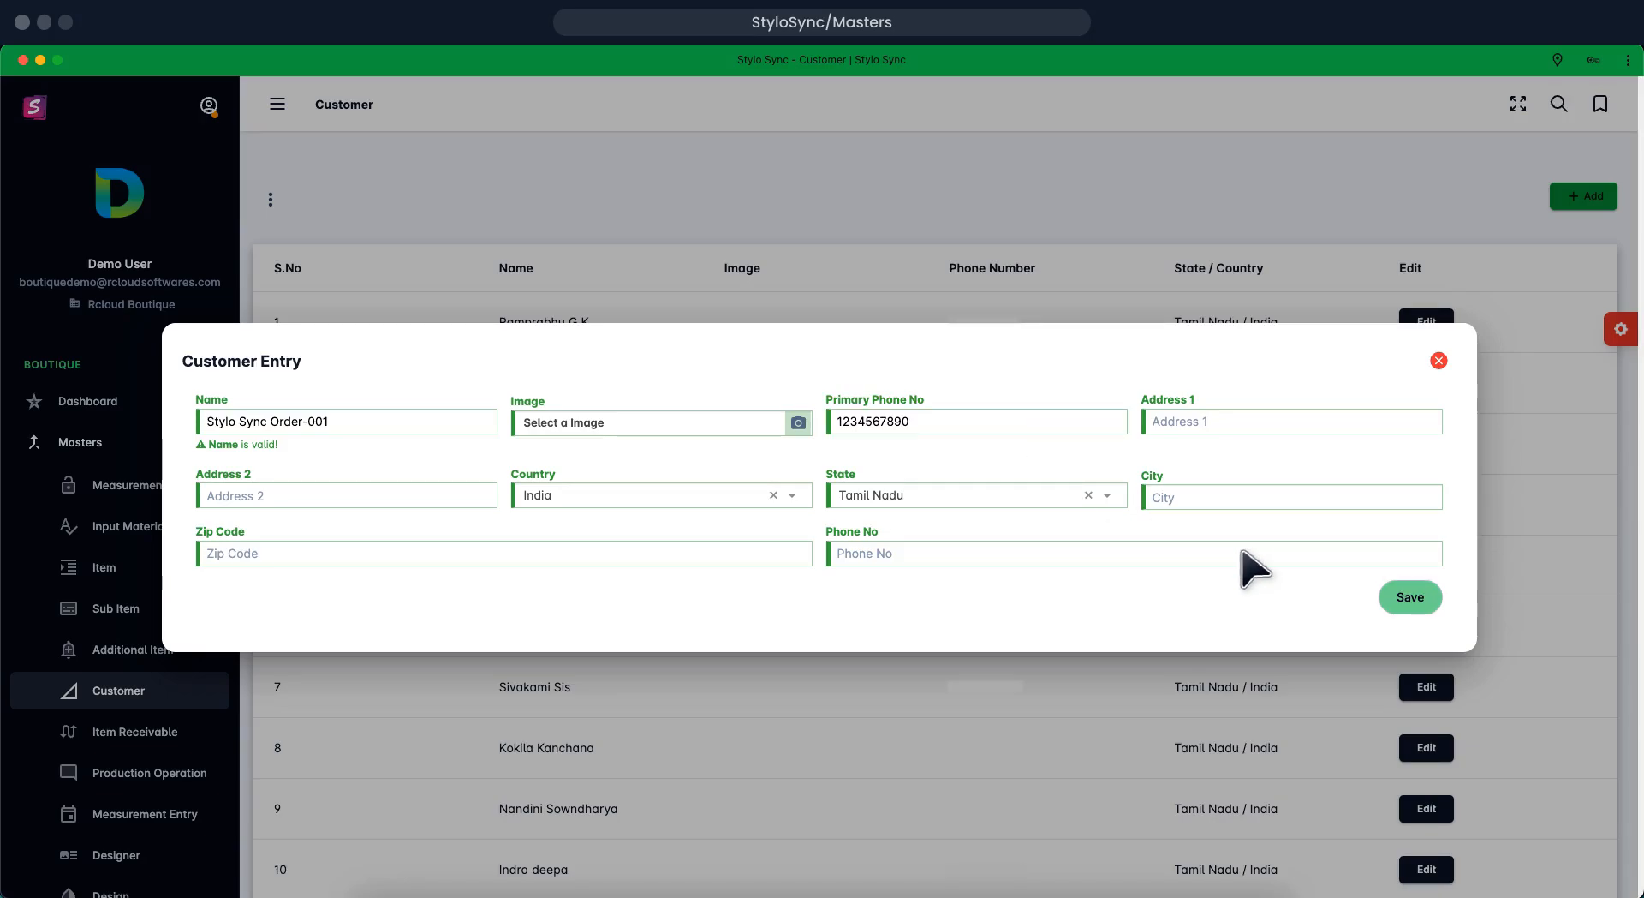
left_click(1392, 597)
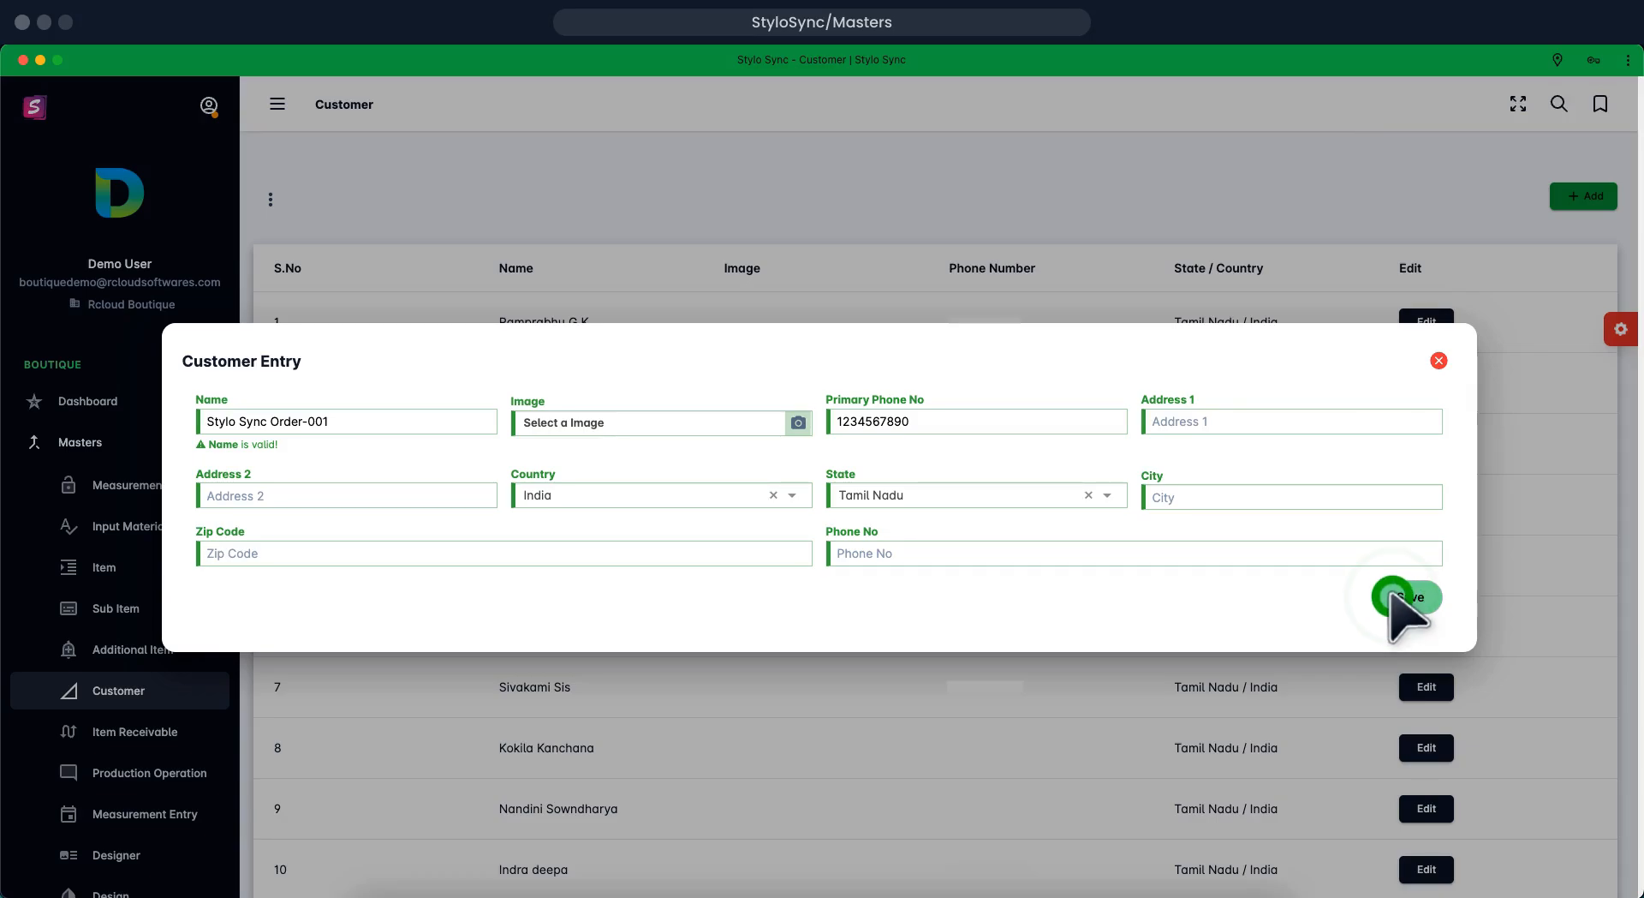
left_click(1401, 598)
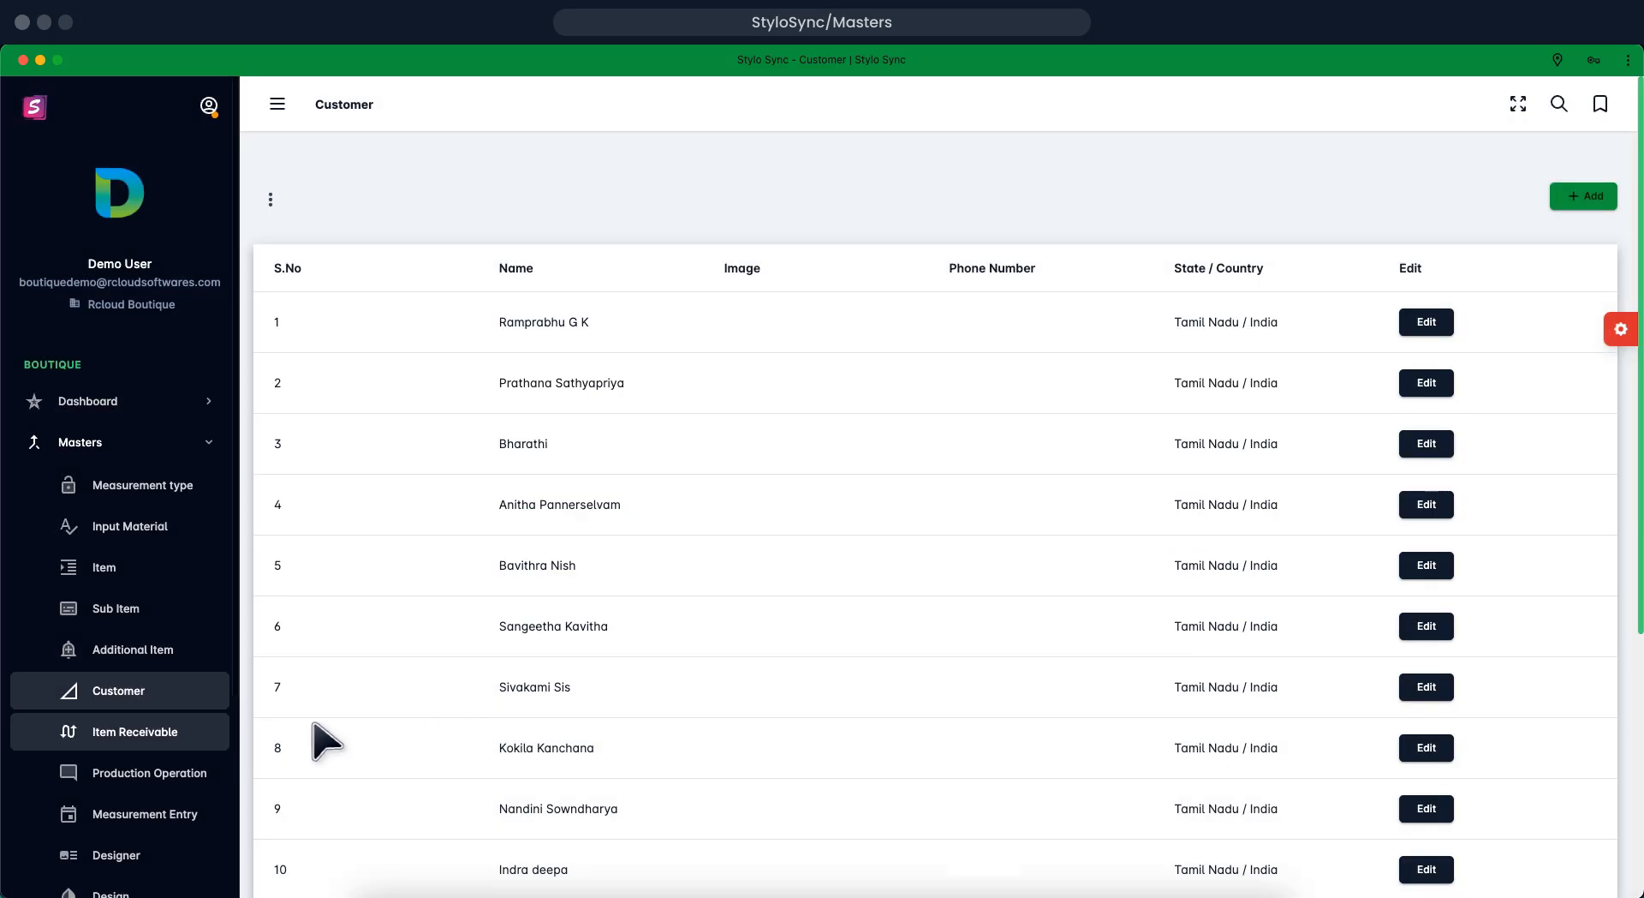
Open a new entry form in the Item Receivable list
left_click(202, 730)
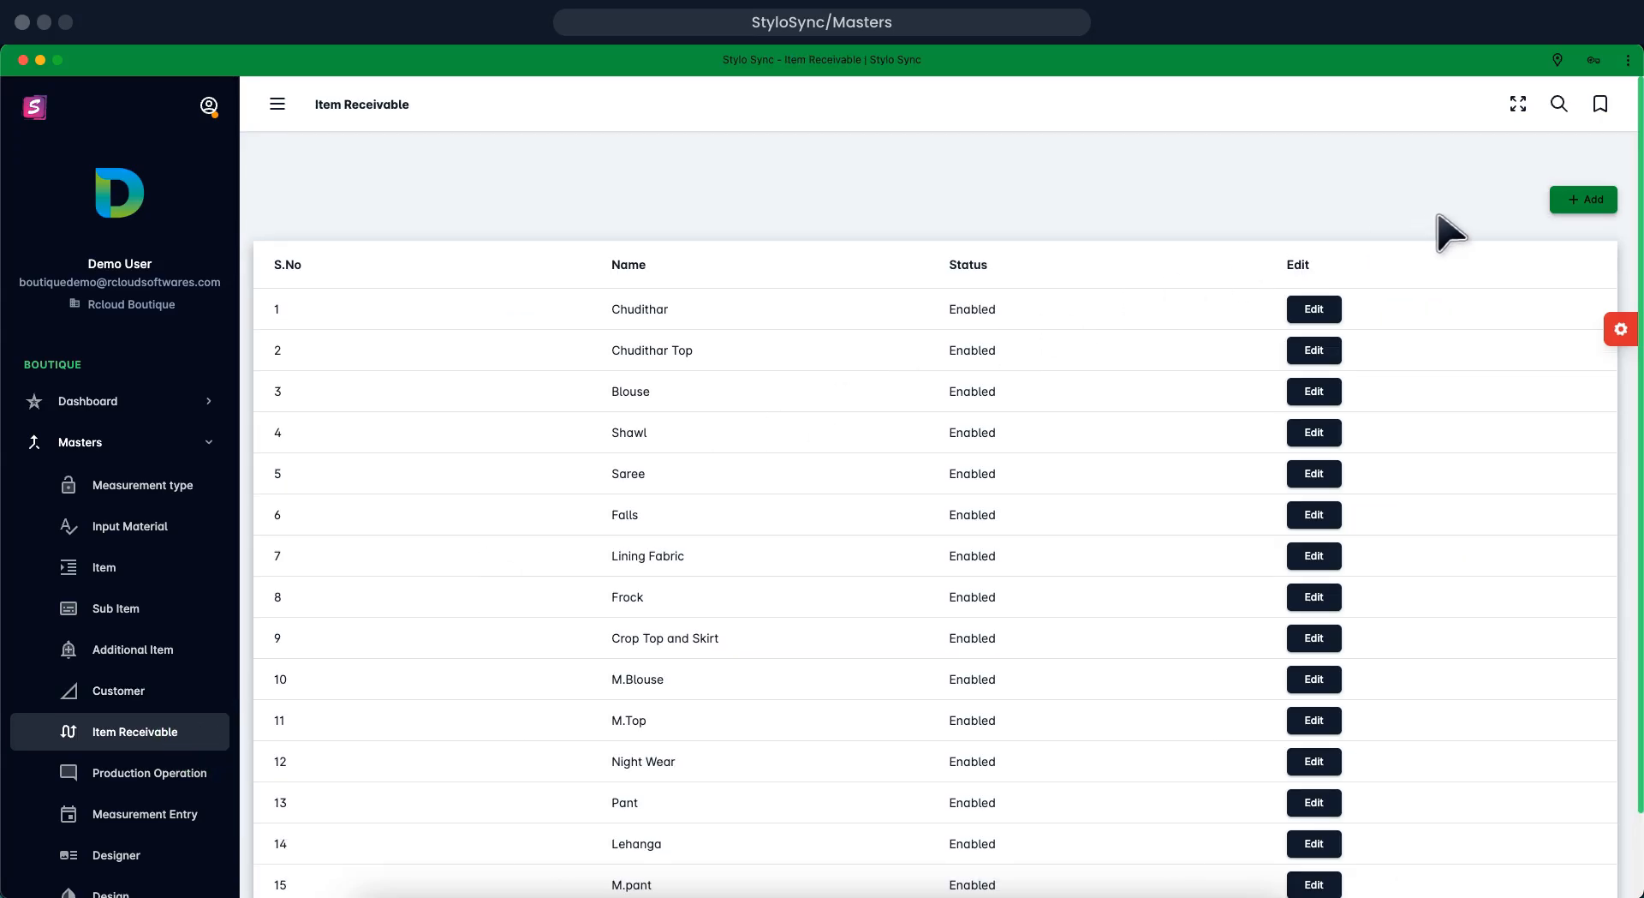
left_click(1571, 199)
left_click(1571, 199)
left_click(1572, 198)
left_click(1571, 199)
left_click(1572, 199)
left_click(1571, 199)
left_click(1572, 198)
left_click(1571, 199)
left_click(1572, 199)
left_click(1571, 198)
Name the receivable item 'Border Lace', keeping it Enabled, and save it
left_click(824, 435)
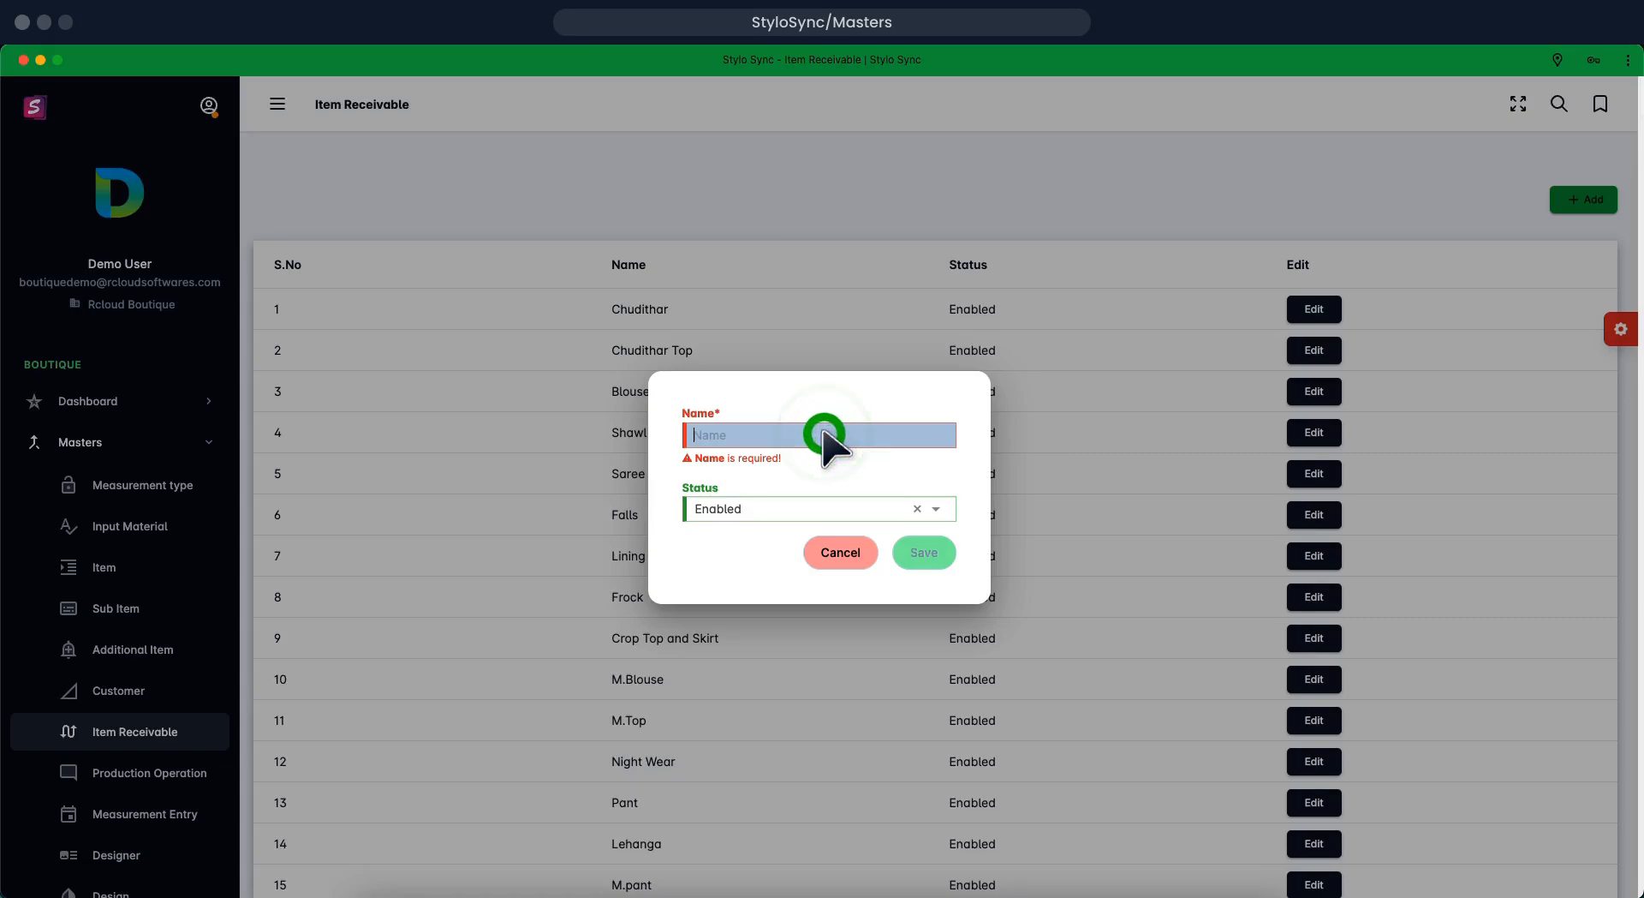
type("Border Lace")
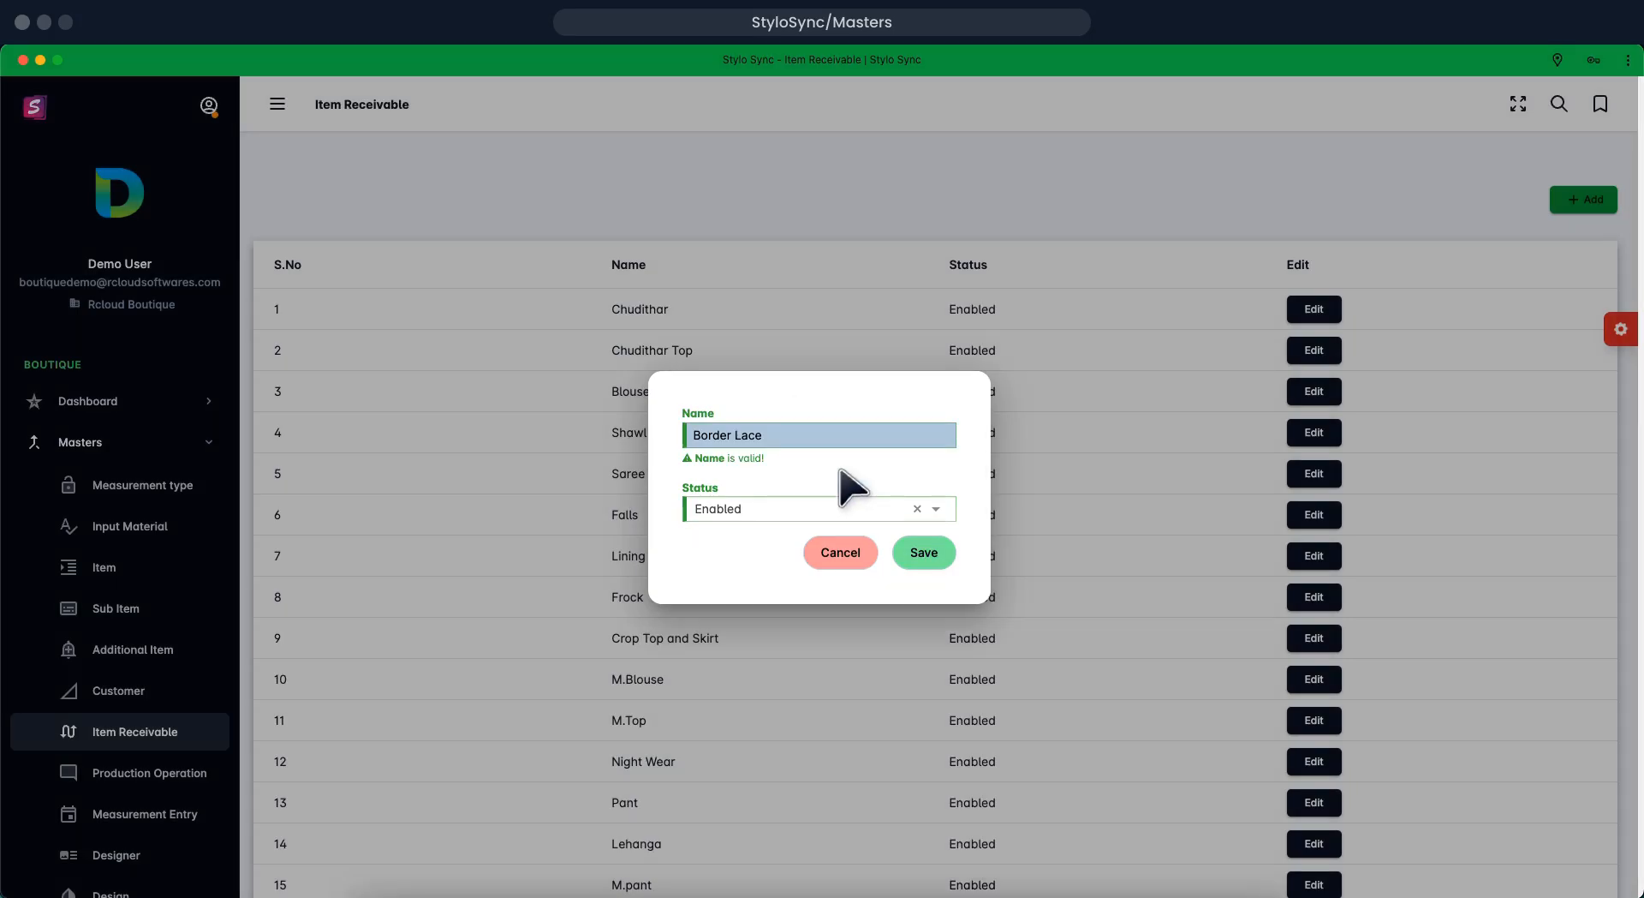
left_click(907, 551)
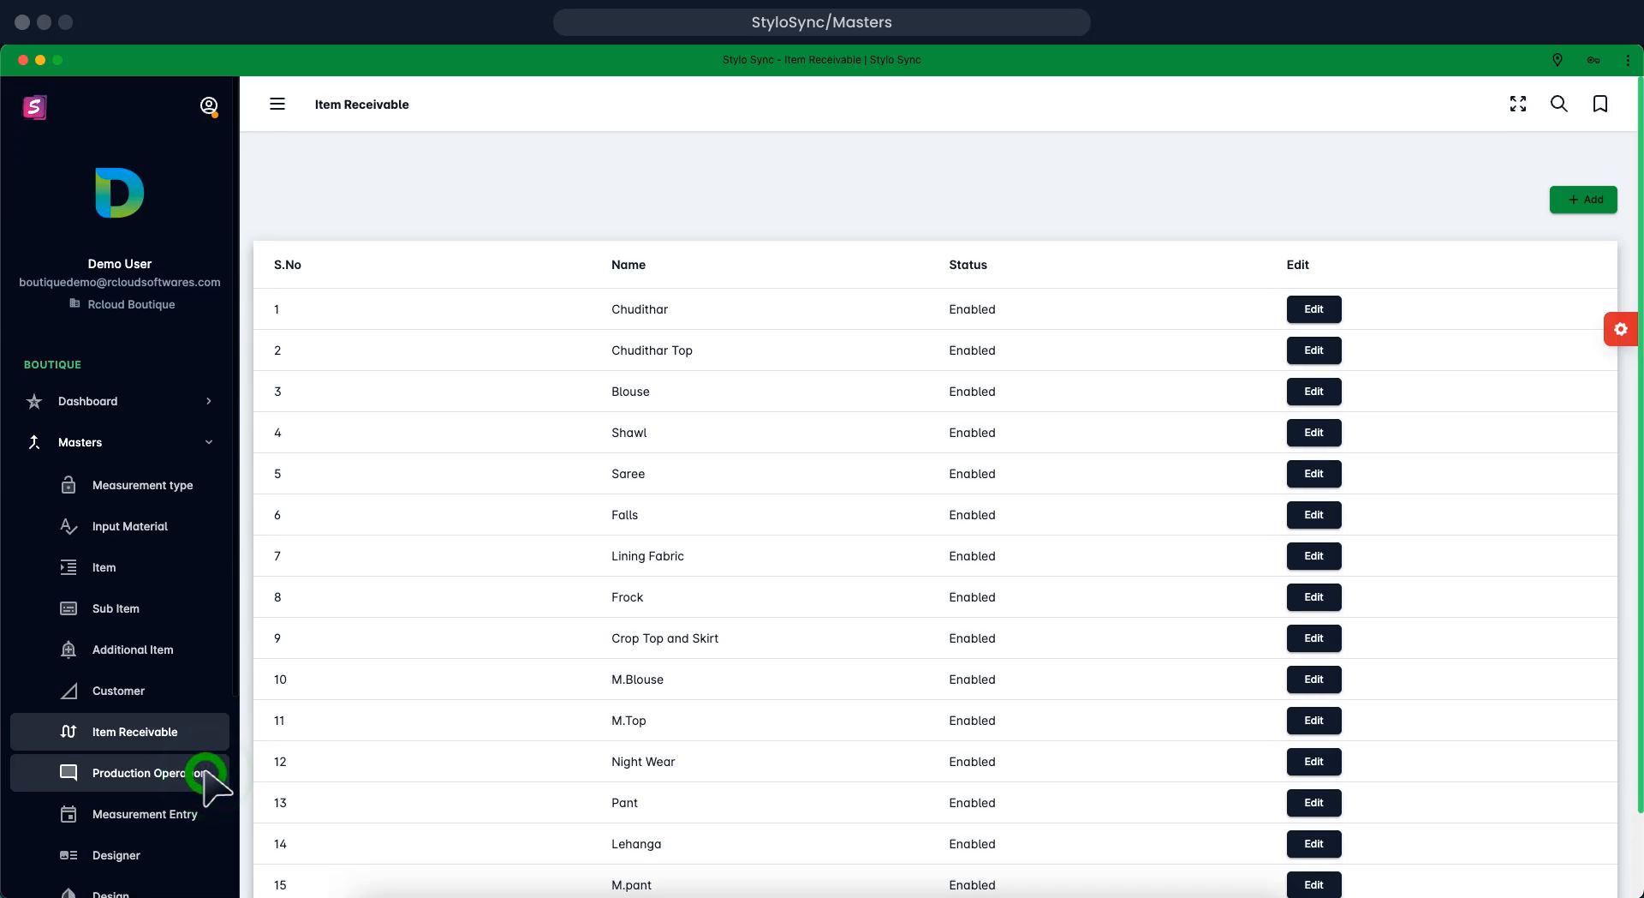
Open a new entry form in the Production Operation list
left_click(206, 771)
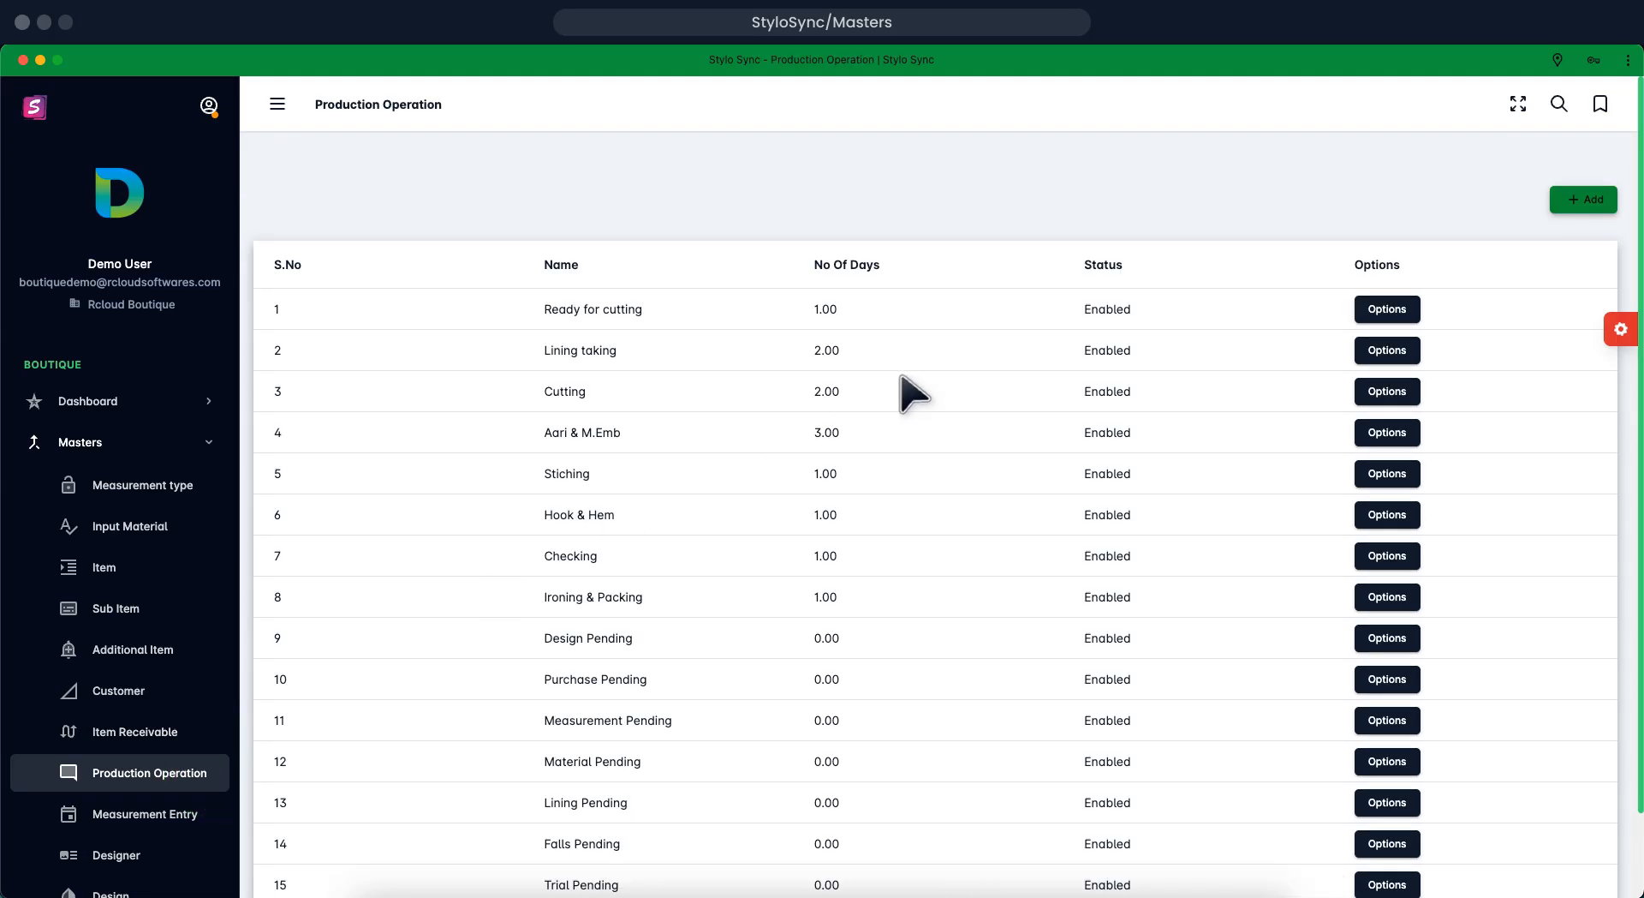
left_click(1570, 199)
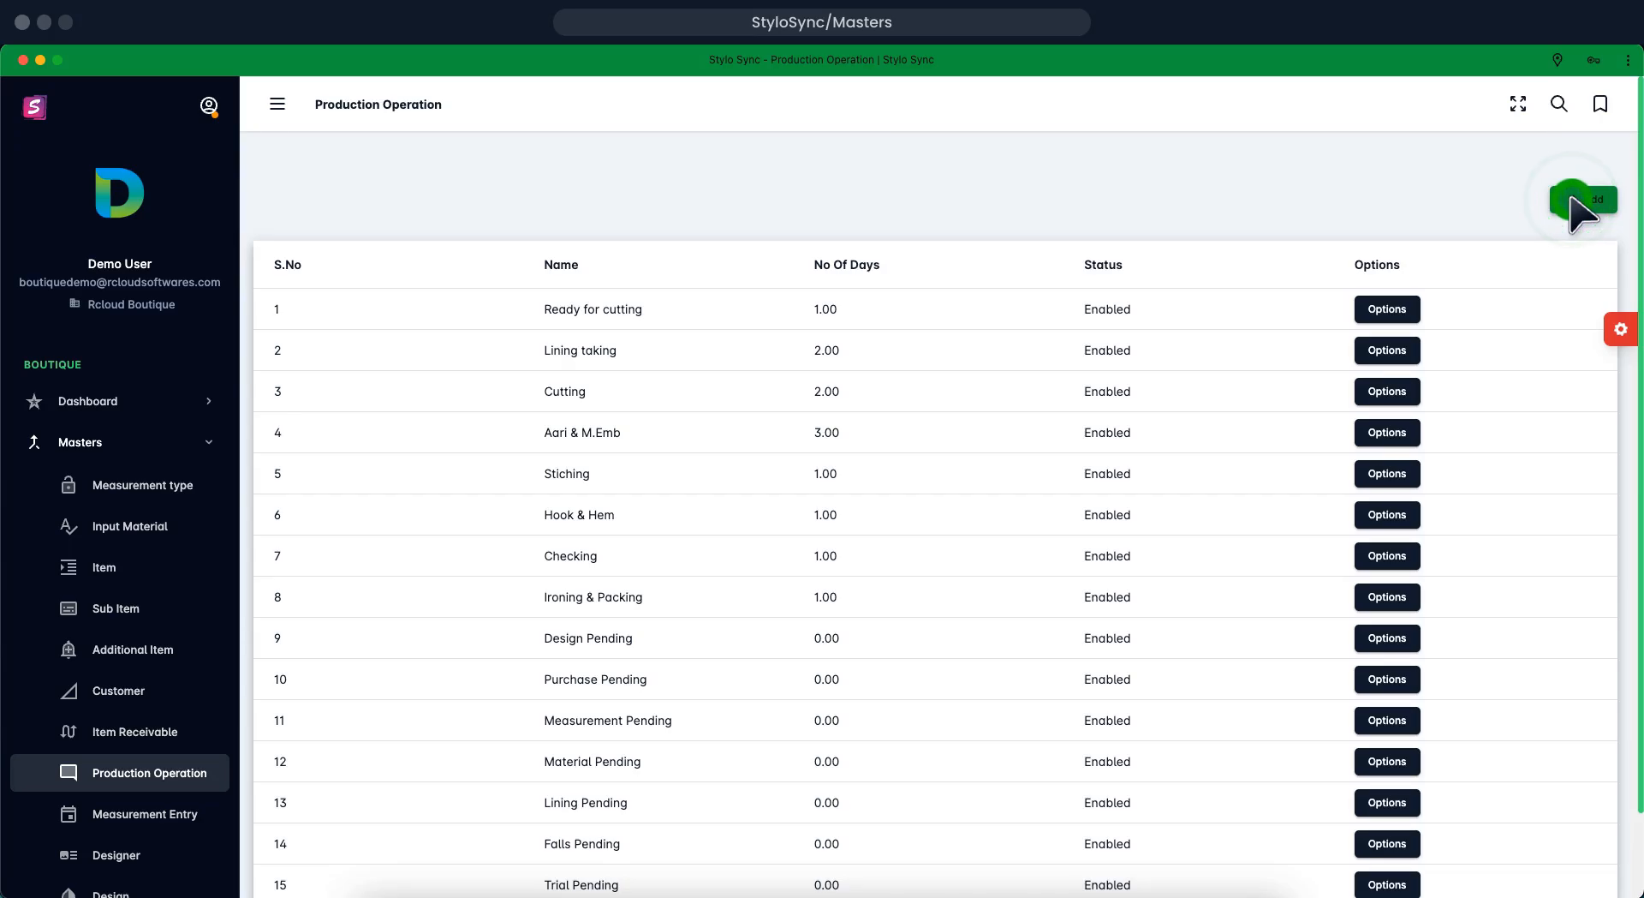
left_click(1572, 200)
left_click(1573, 201)
left_click(1572, 201)
left_click(1573, 200)
left_click(1573, 200)
left_click(1572, 200)
left_click(1573, 201)
left_click(1572, 199)
Name the operation 'Lace Attachment', set No Of Days to 2, and save it
left_click(835, 434)
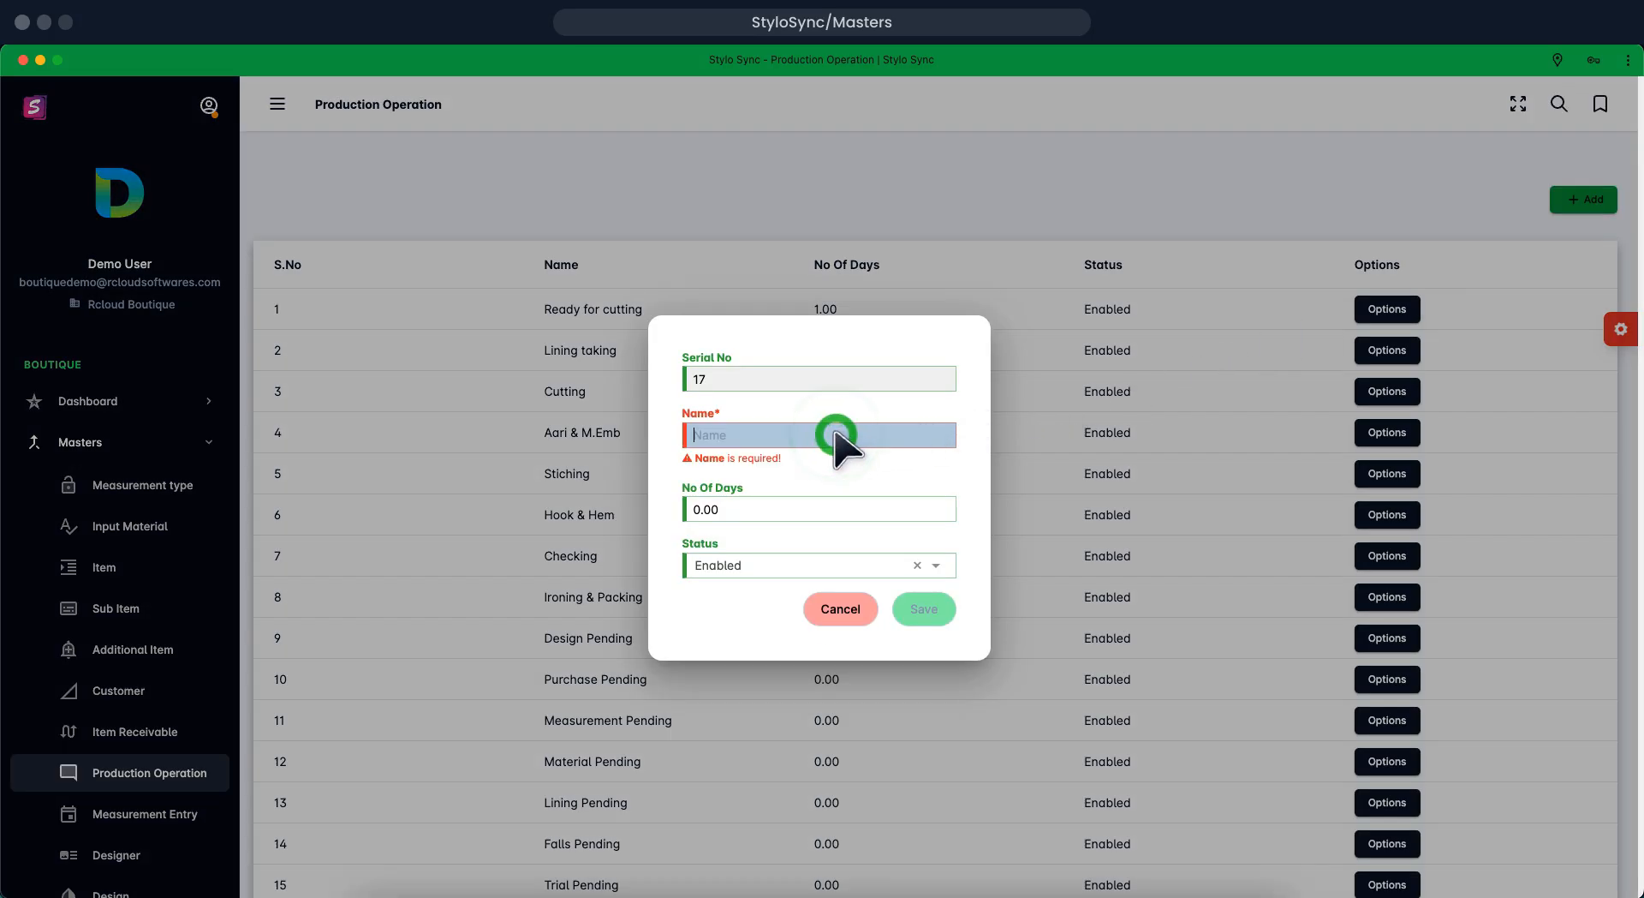
left_click(835, 435)
left_click(836, 434)
left_click(836, 434)
left_click(836, 434)
left_click(836, 435)
type("Lace Attachment")
left_click(775, 510)
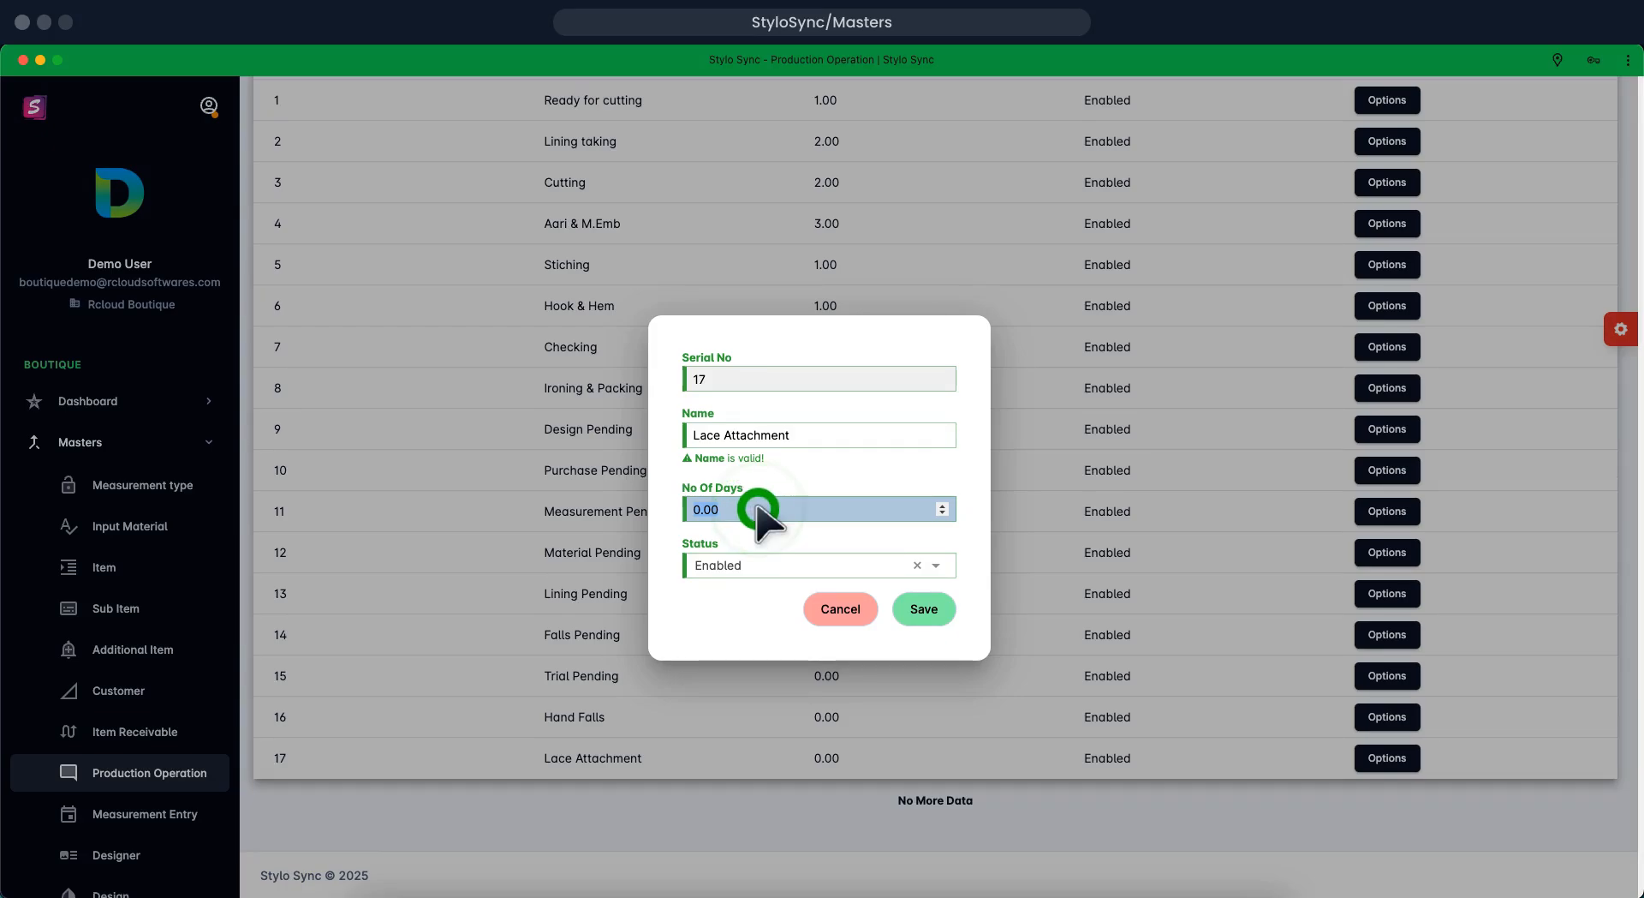
type("2")
left_click(916, 611)
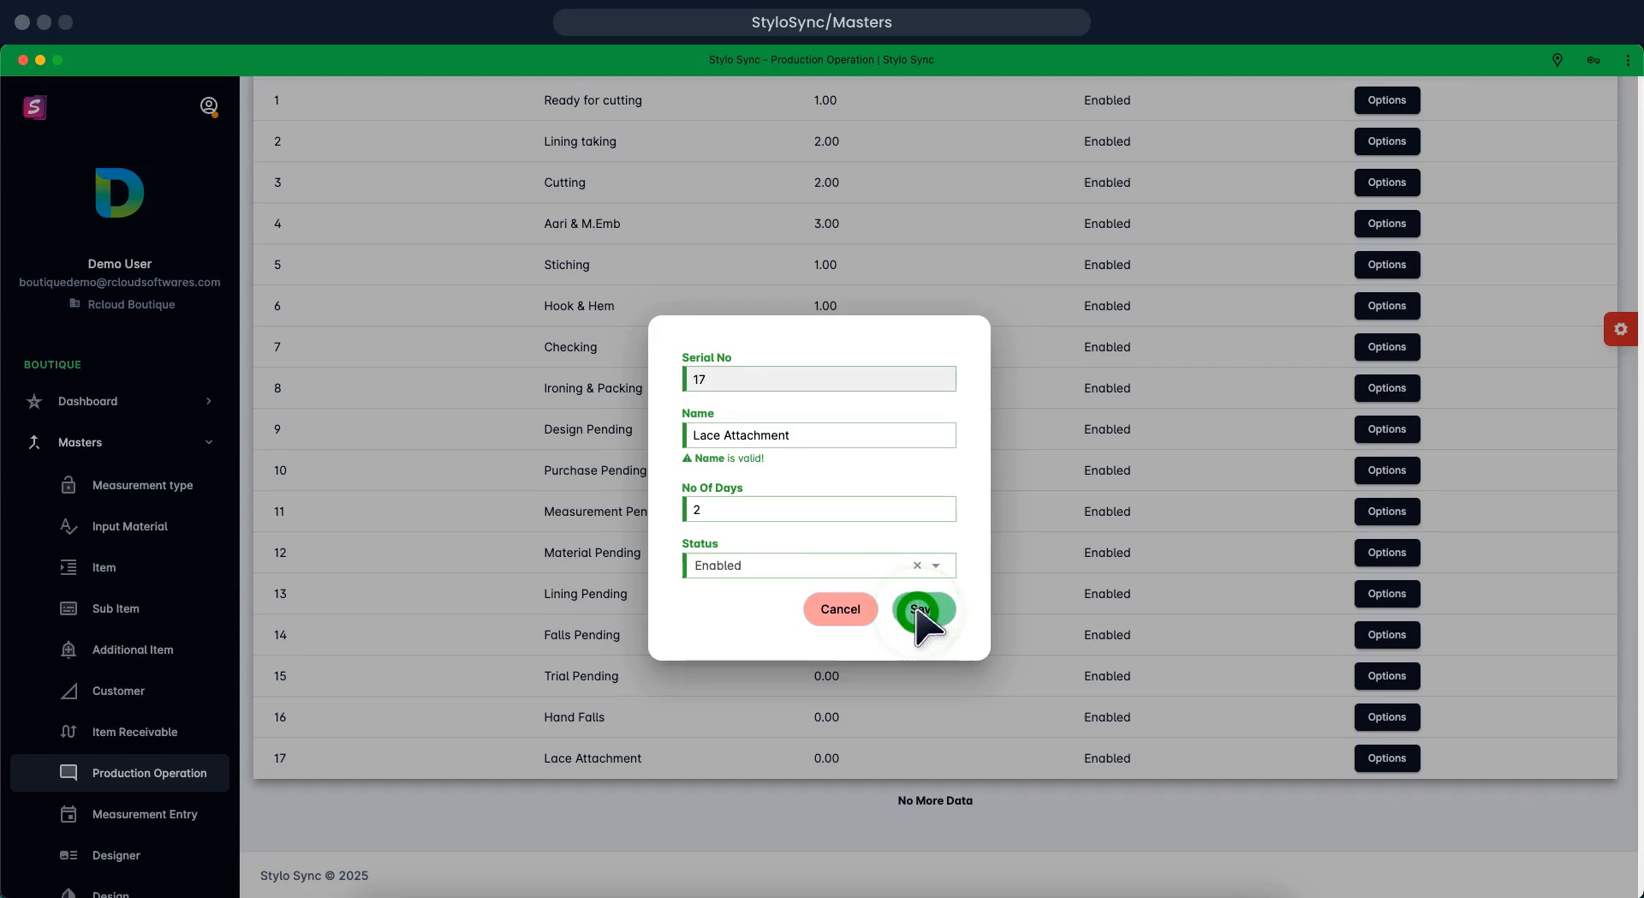
left_click(918, 610)
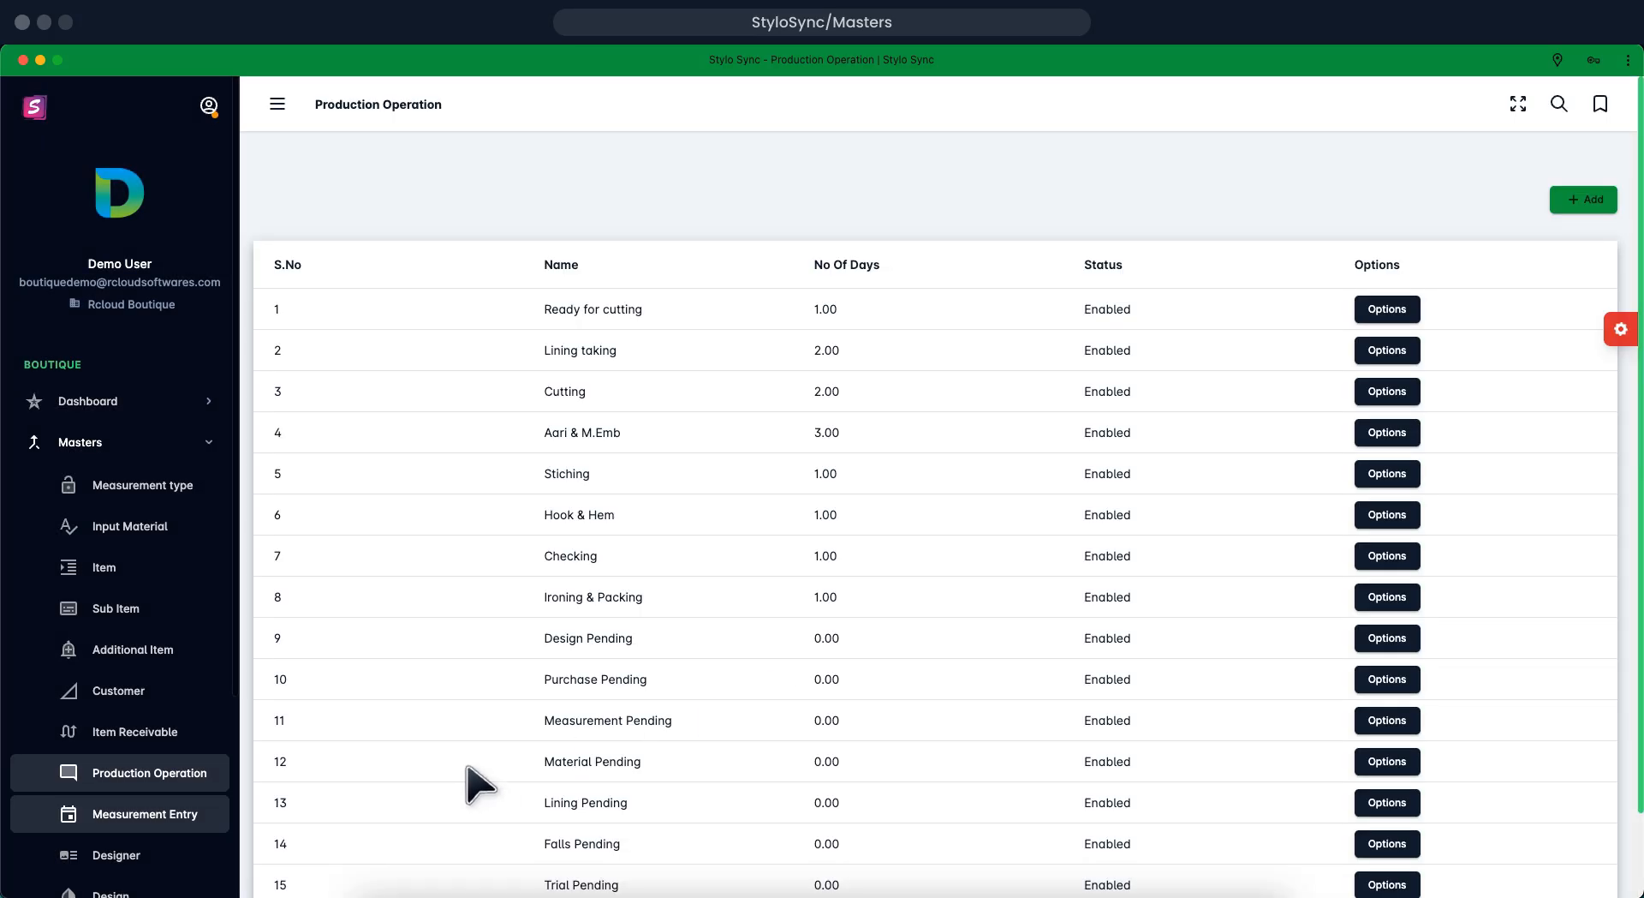
Save a palazzo-type measurement entry for customer Stylo Sync Order-001, dated 02-04-2025
left_click(192, 811)
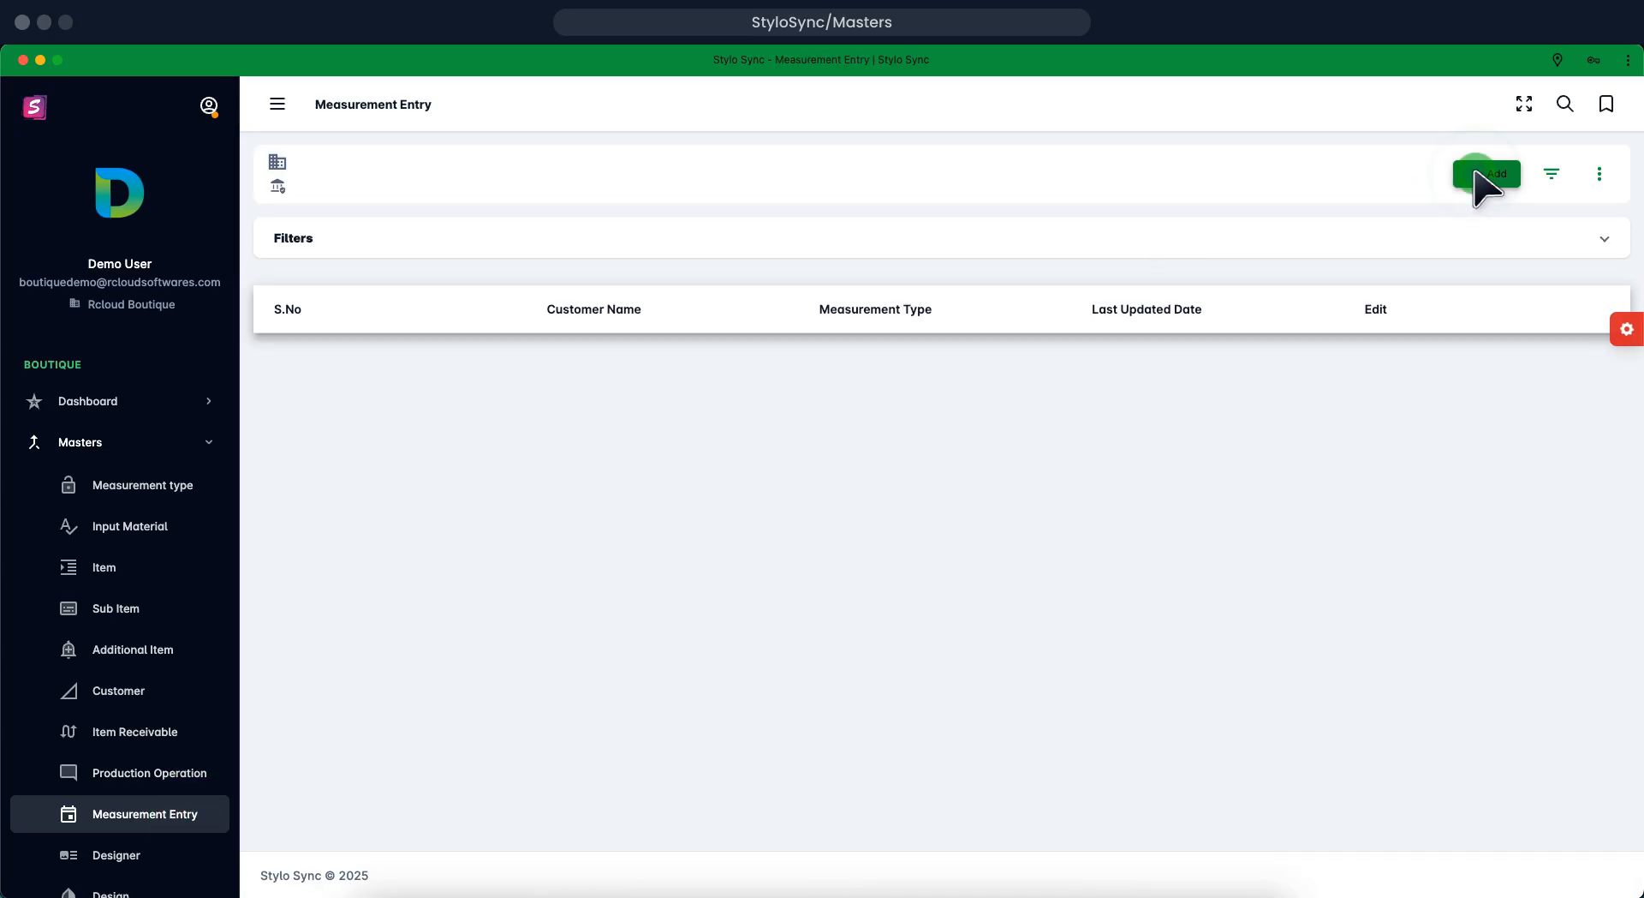
left_click(1475, 173)
left_click(1476, 174)
left_click(1474, 172)
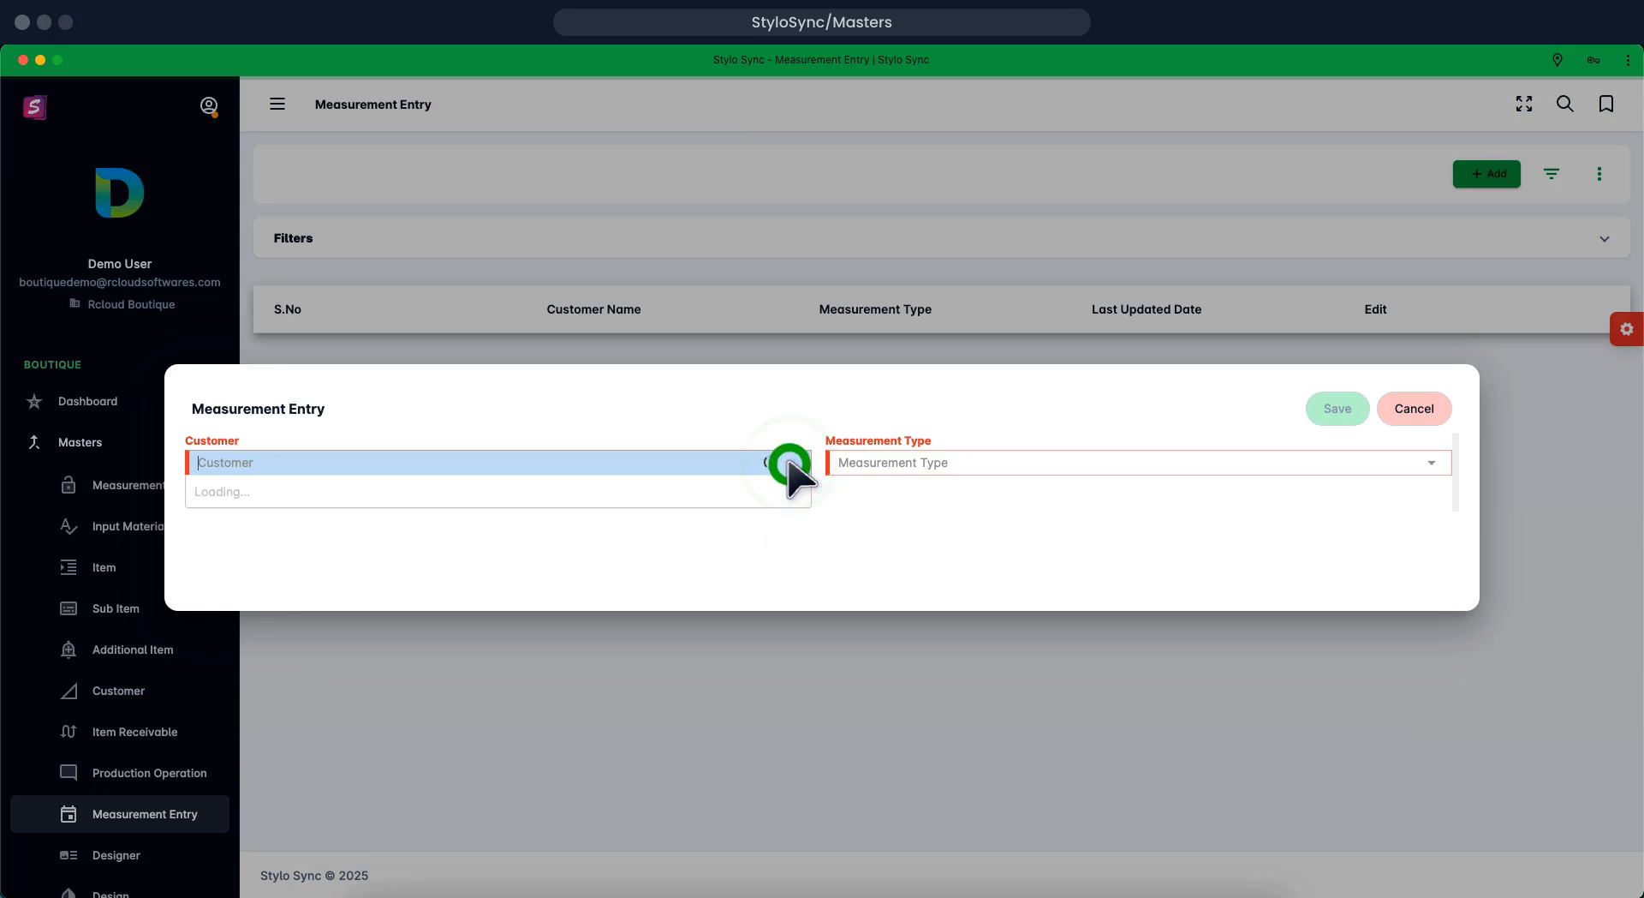
left_click(1413, 462)
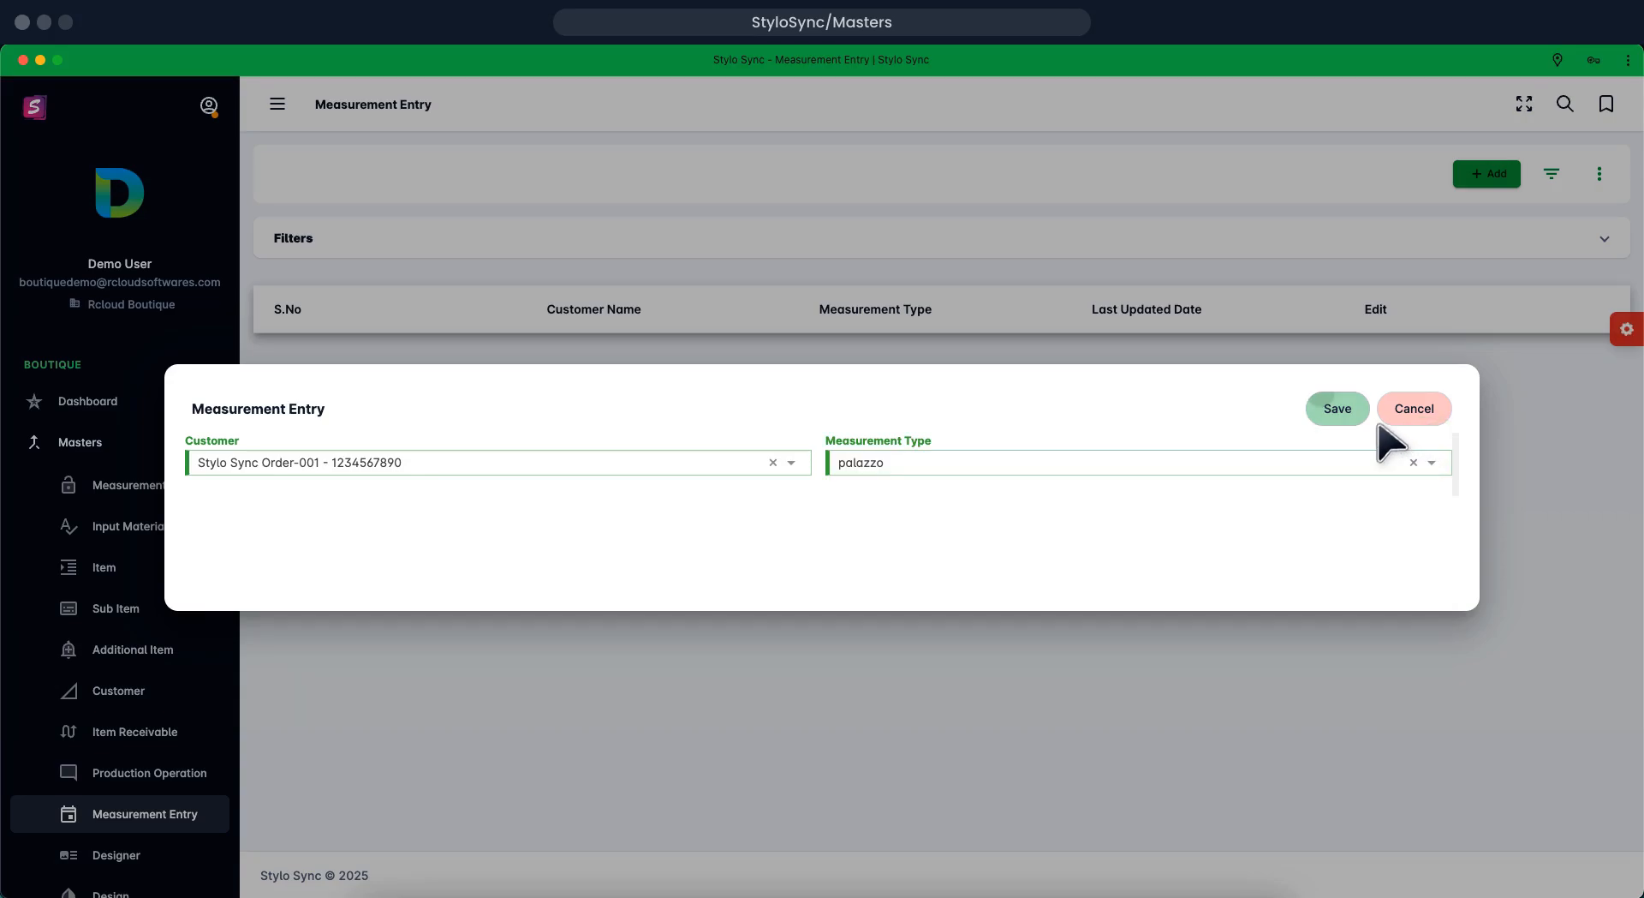
left_click(1324, 409)
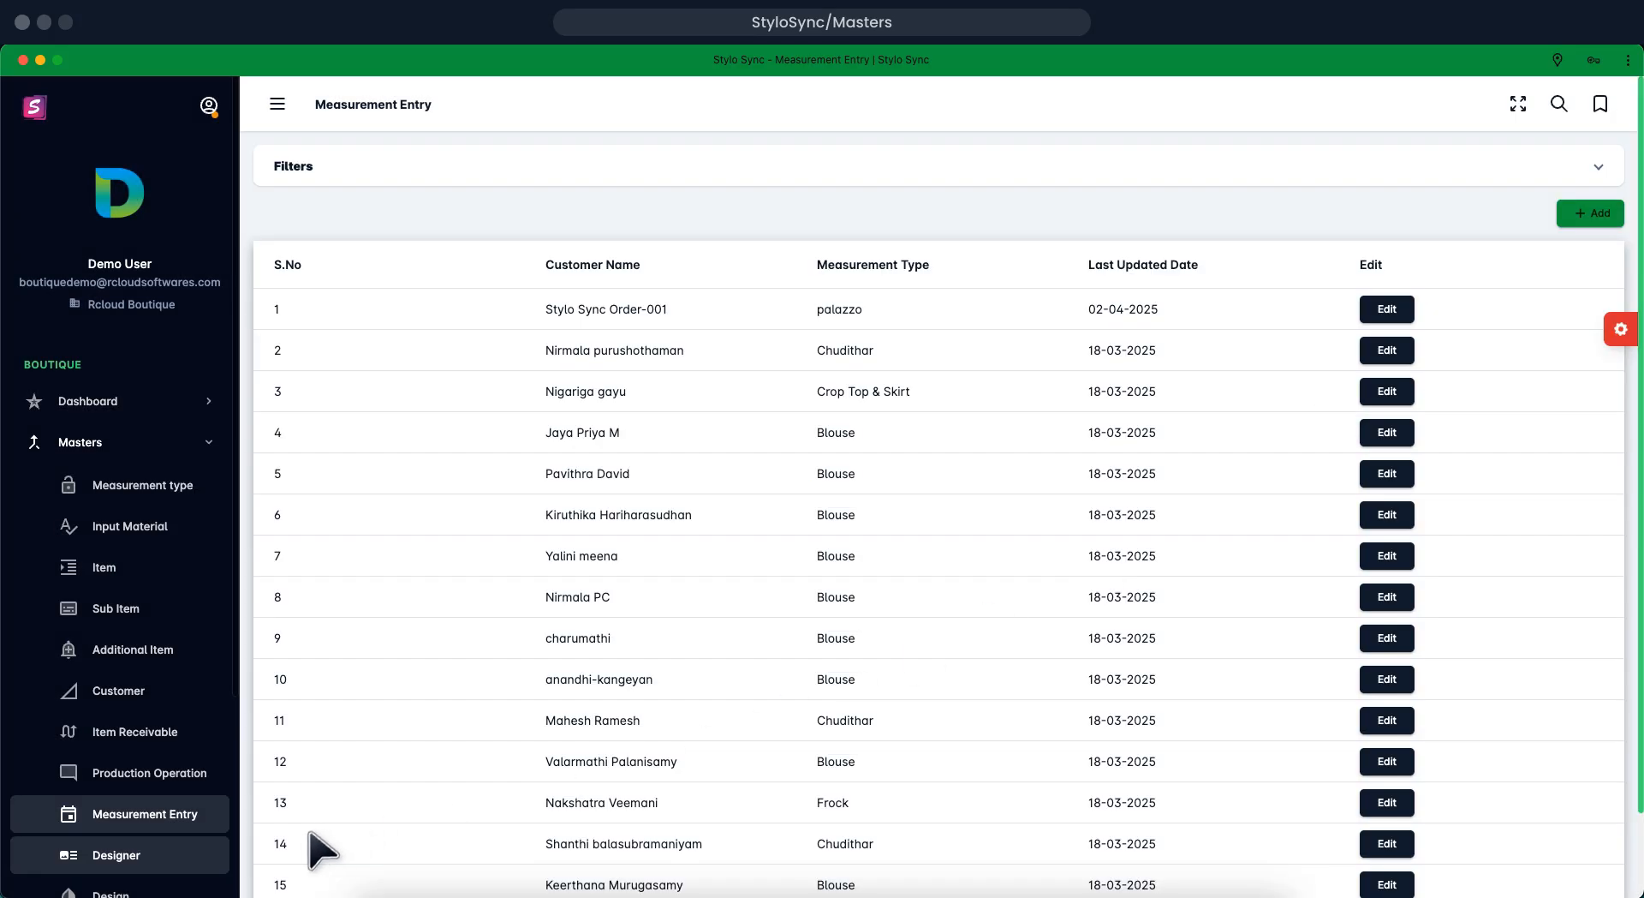
Open a new entry form in the Designer list
left_click(187, 857)
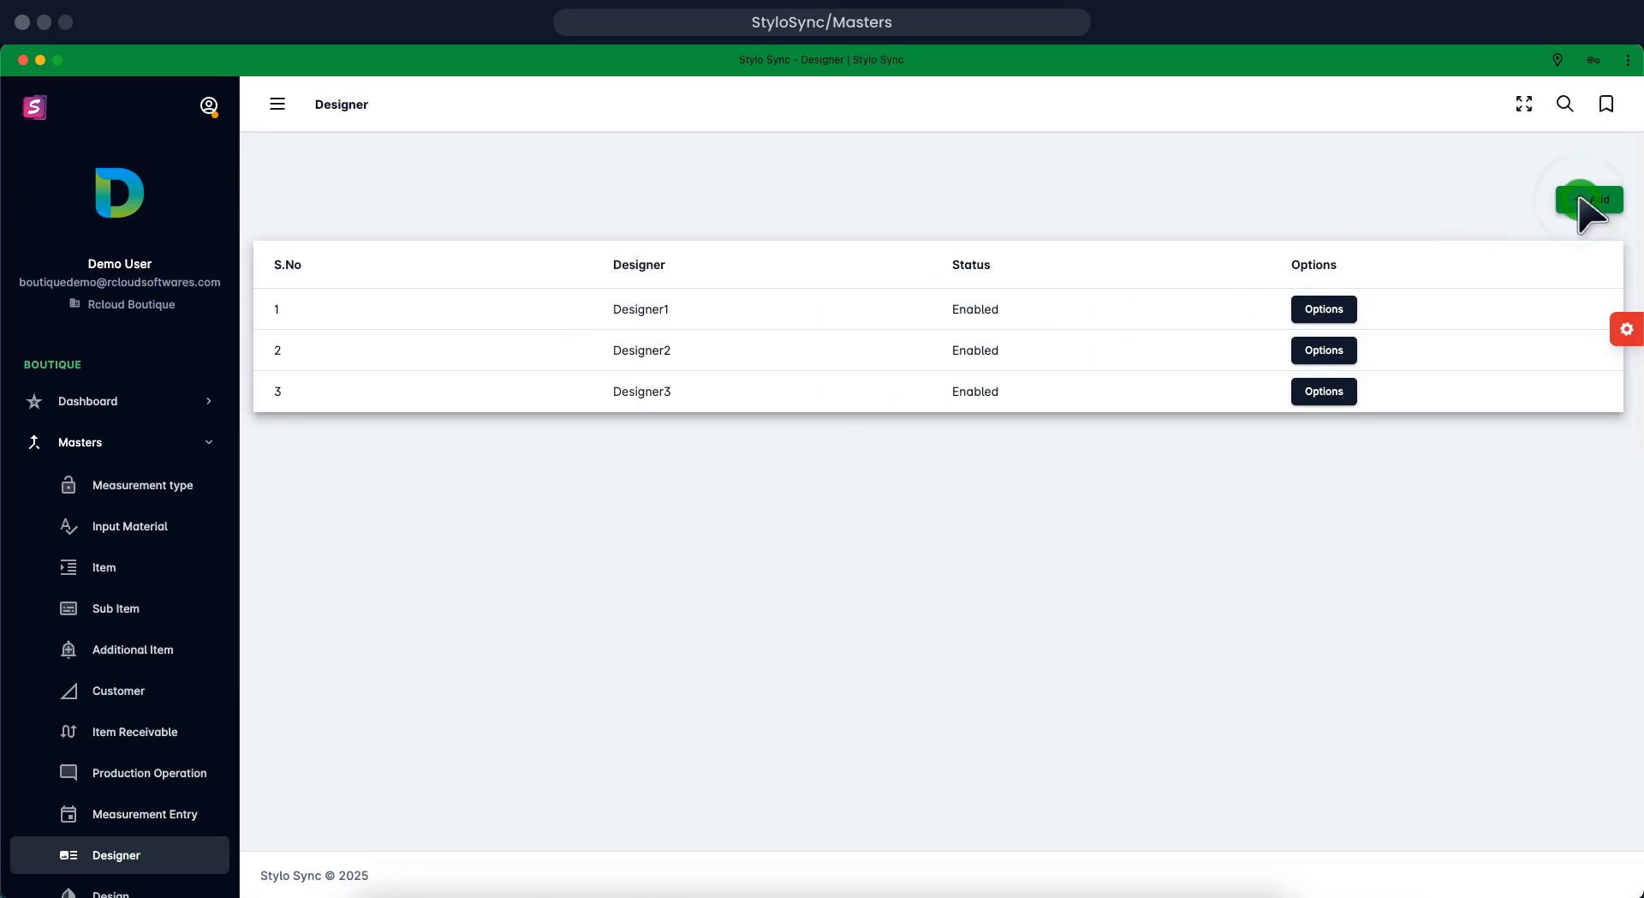
left_click(1580, 199)
left_click(1580, 198)
left_click(1580, 199)
left_click(1580, 198)
left_click(1580, 198)
left_click(1580, 199)
left_click(1580, 199)
left_click(1580, 198)
left_click(1580, 198)
left_click(1580, 199)
Enter Designer4 with slot time 10 and a meeting-slot description, Enabled, and save
left_click(813, 344)
left_click(814, 343)
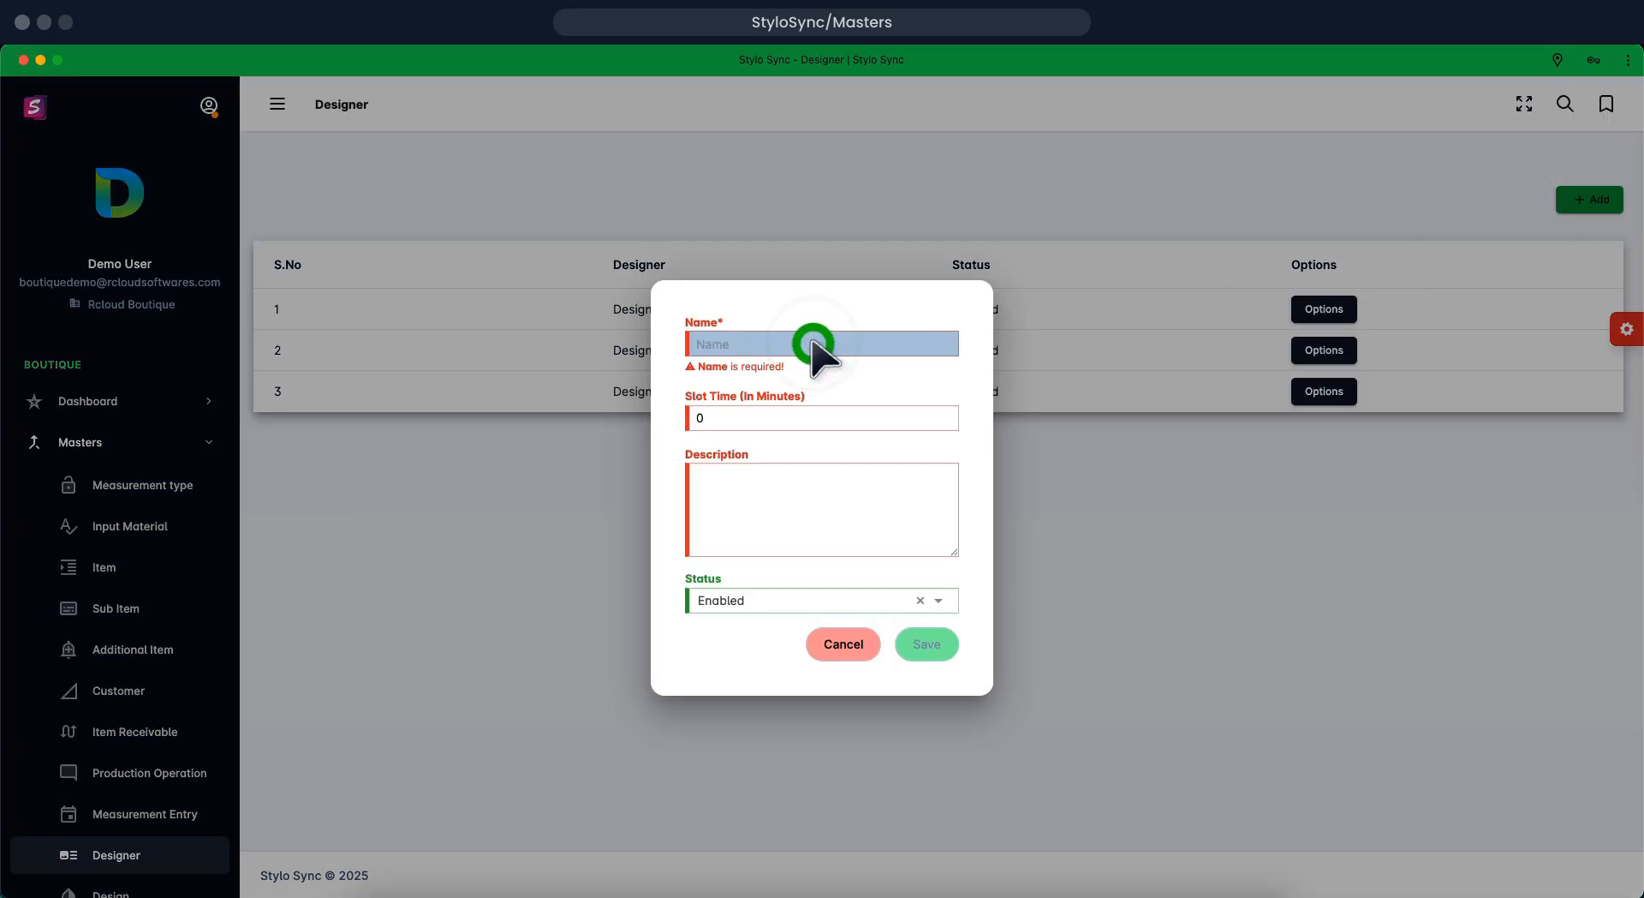
left_click(814, 343)
left_click(814, 344)
left_click(813, 343)
left_click(814, 344)
type("Designer4")
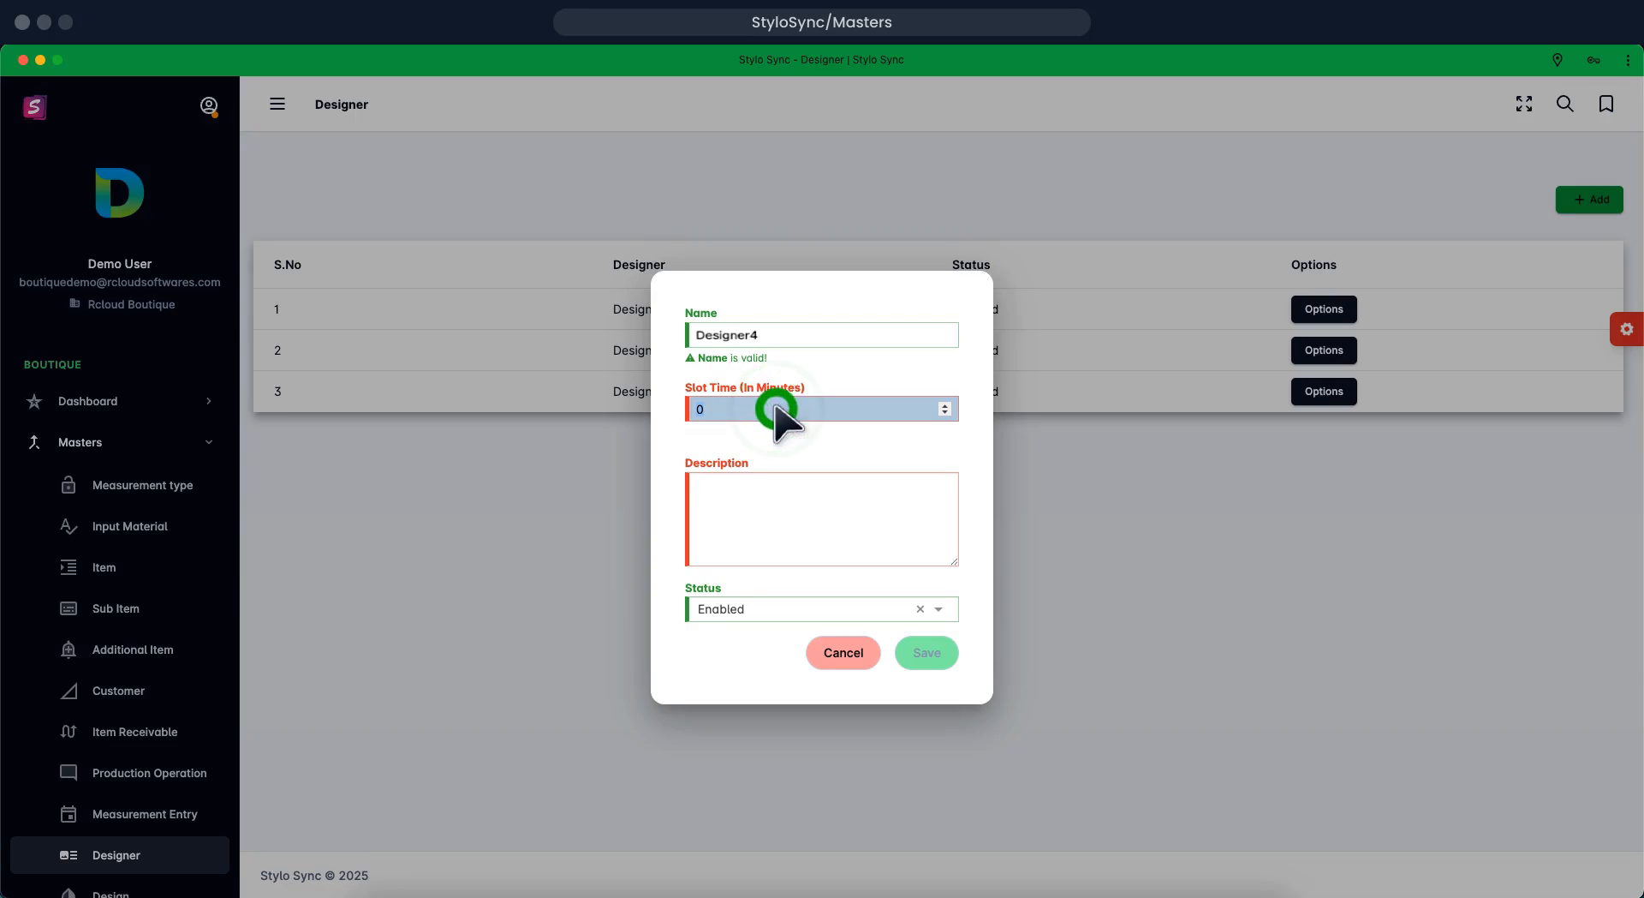
type("10")
left_click(777, 484)
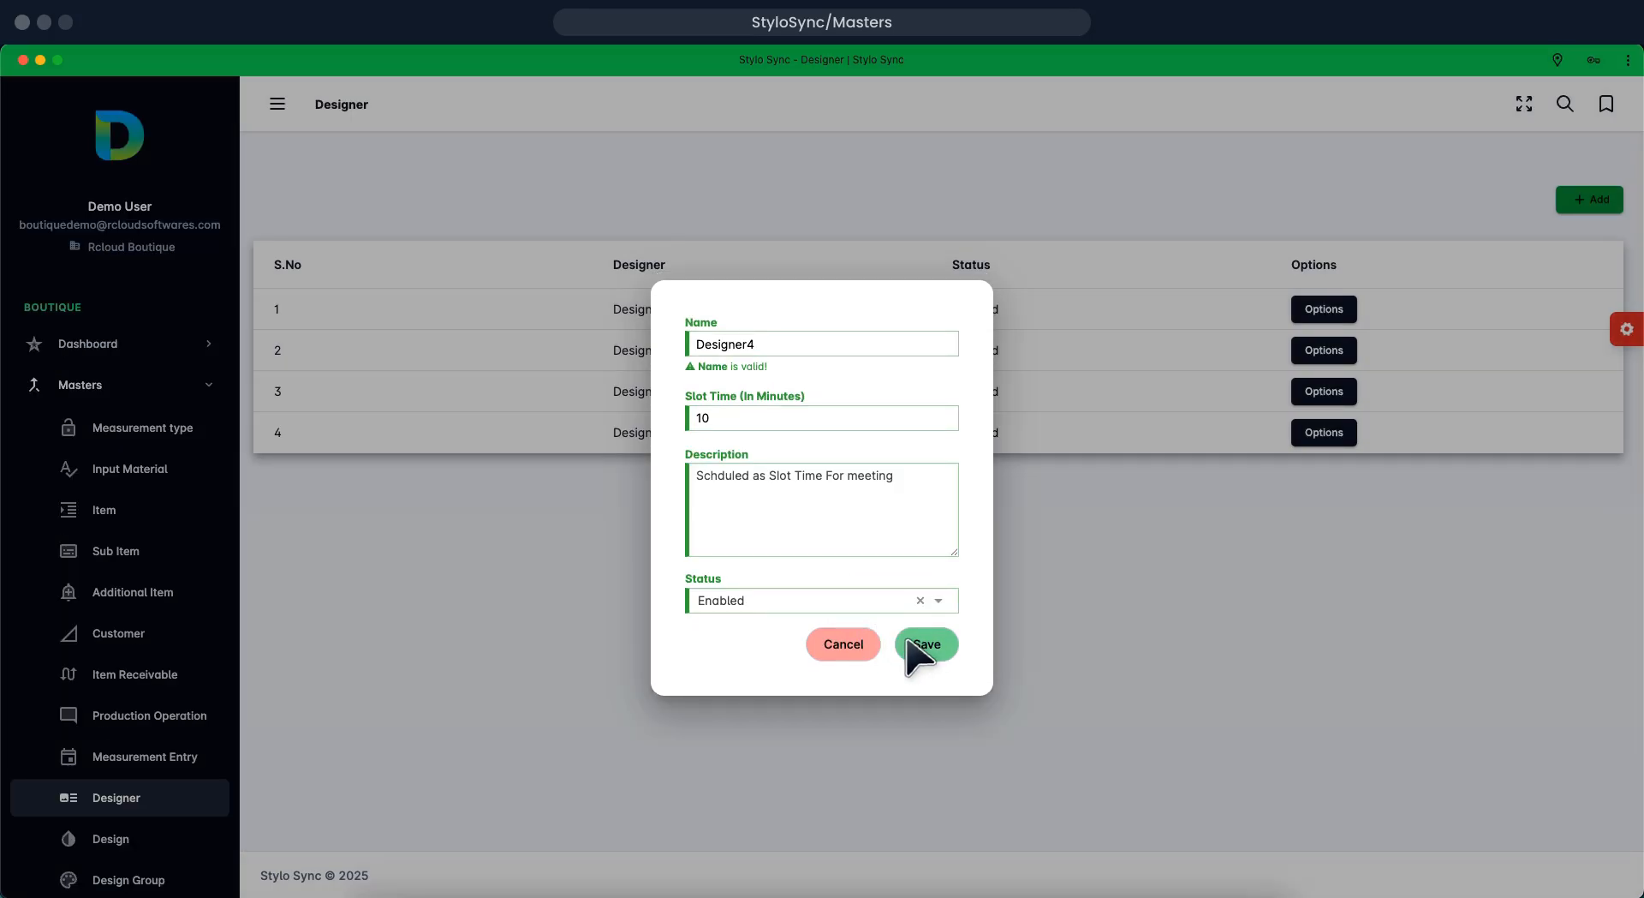
left_click(913, 645)
left_click(913, 645)
left_click(912, 645)
left_click(913, 644)
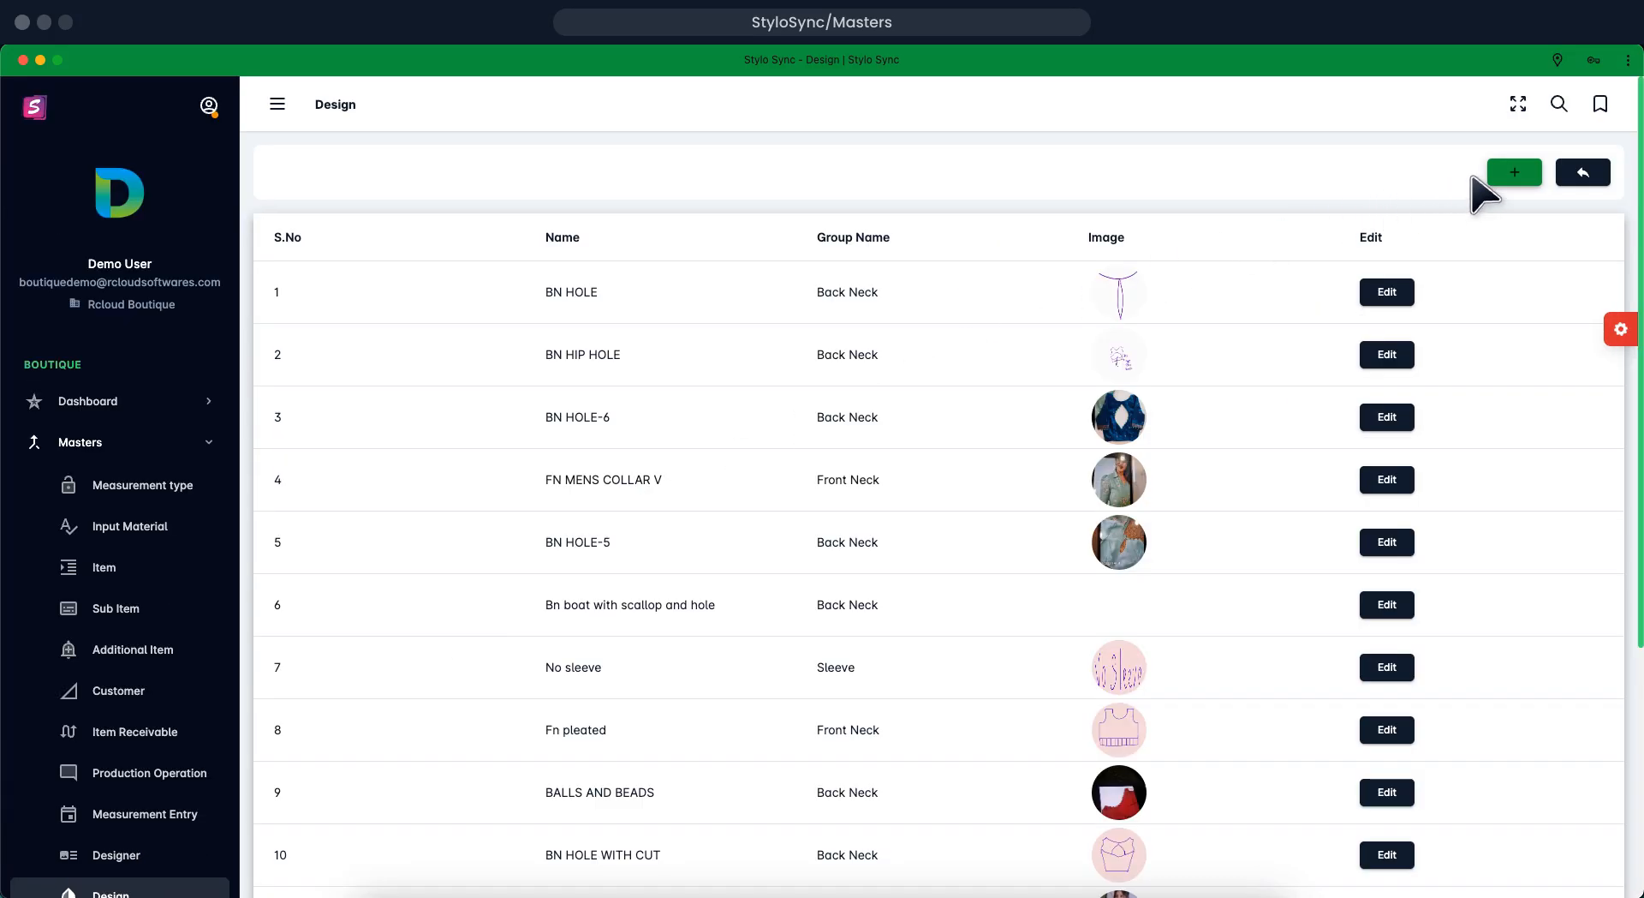
Create design 'palazzo Leg Dessing' in the Pant group with a cropped trouser photo and save it
left_click(1514, 172)
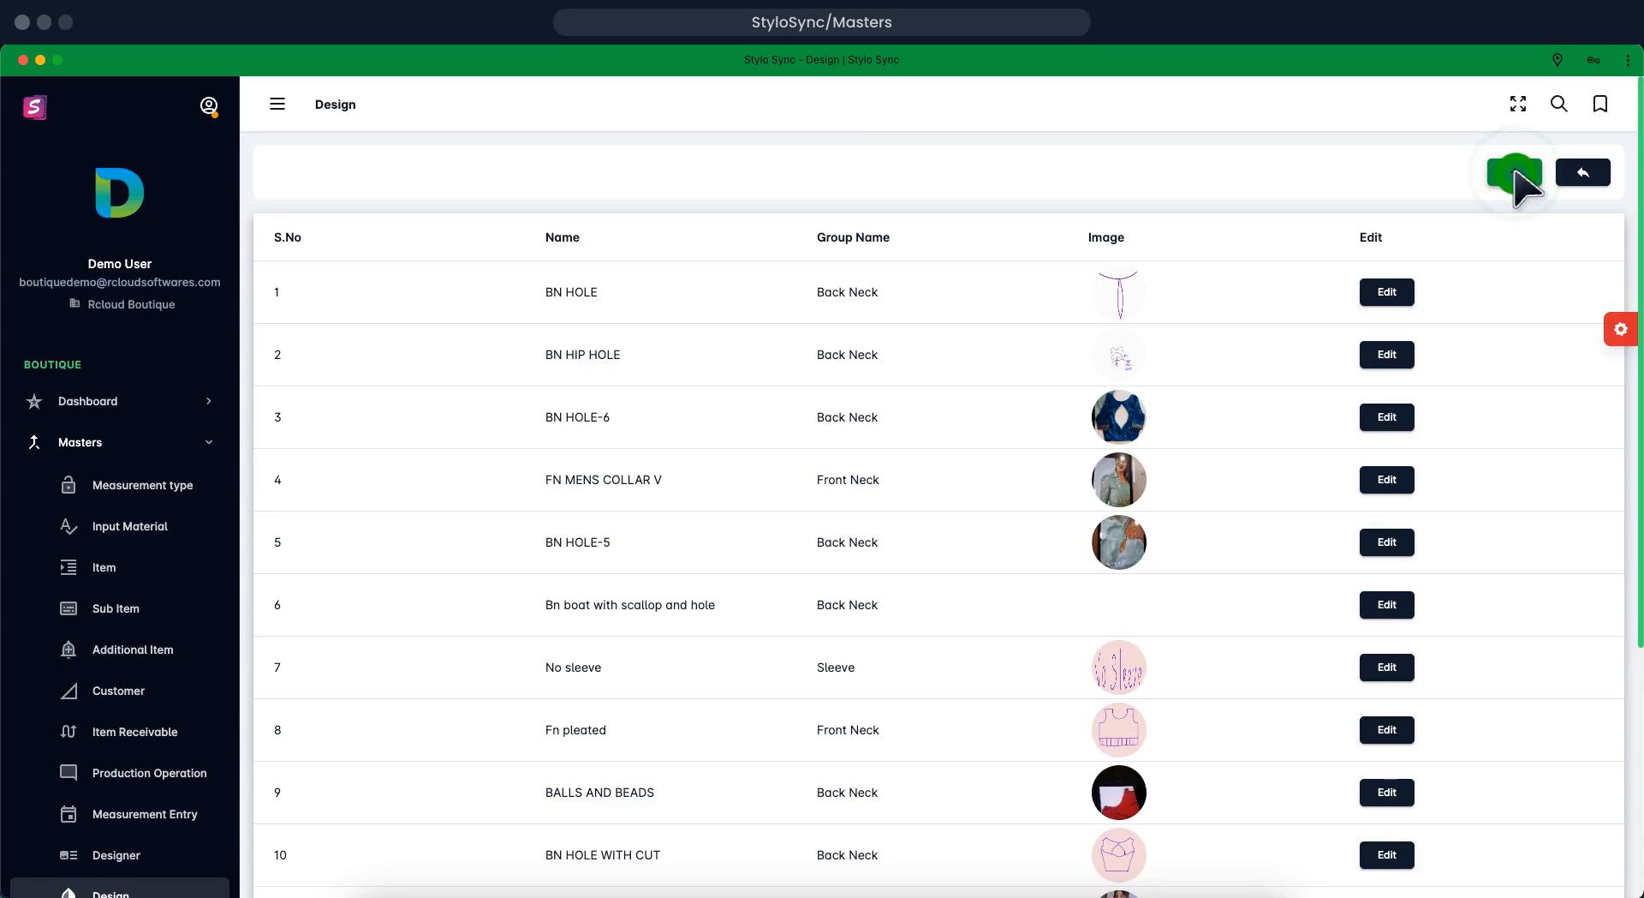
left_click(1515, 172)
left_click(792, 451)
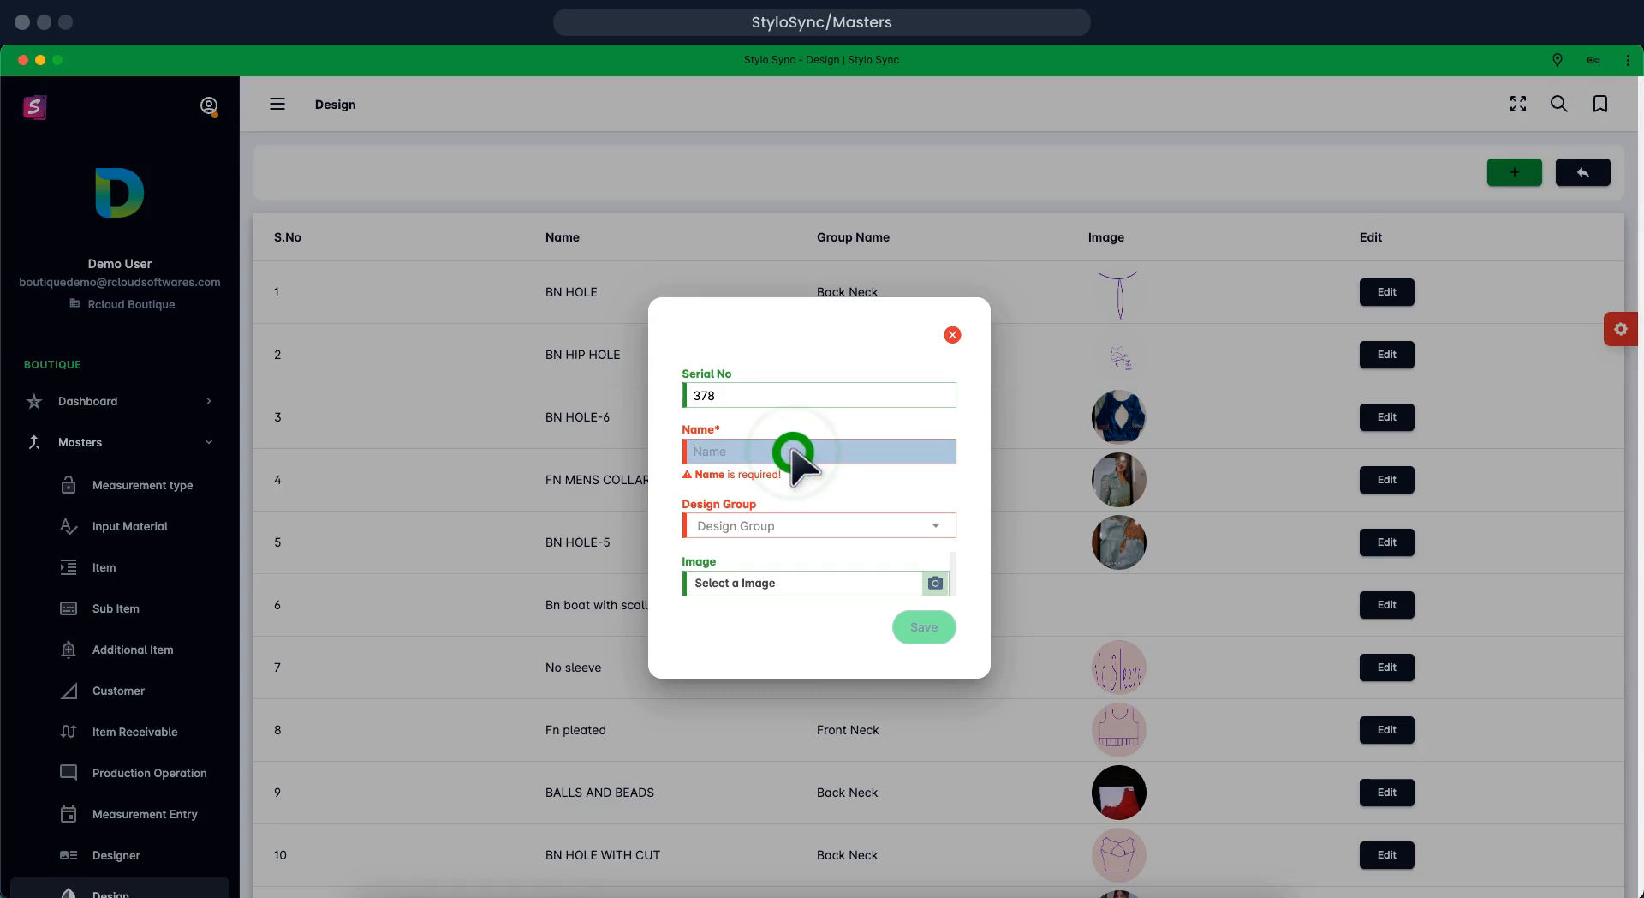
type("palazzo Leg Dessing")
left_click(906, 526)
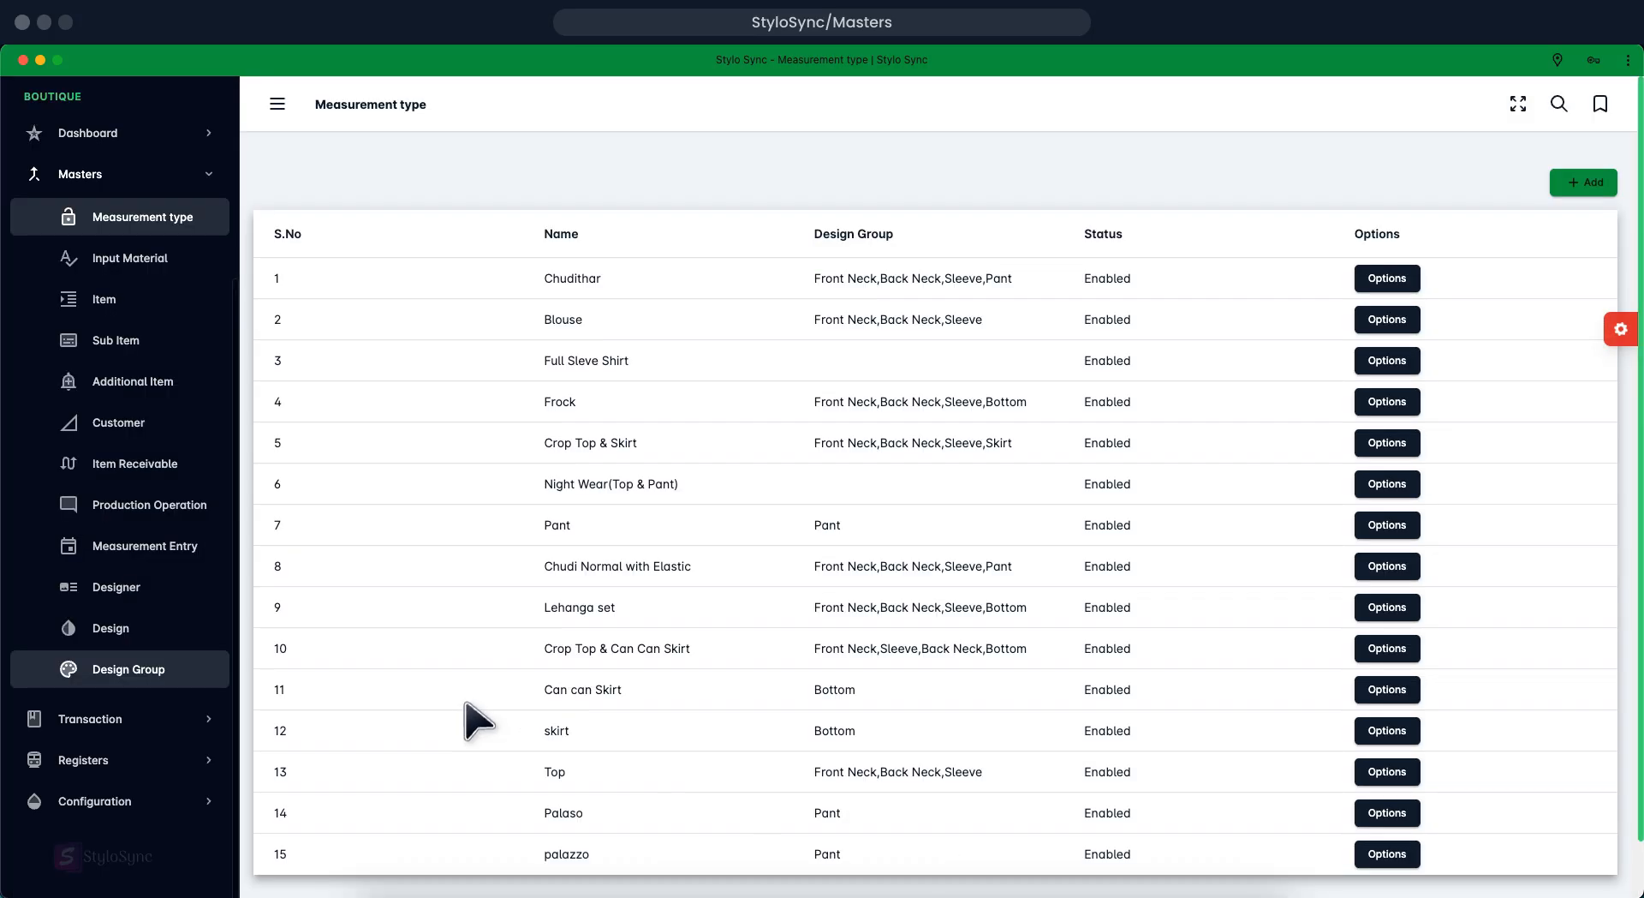
left_click(197, 668)
Create the design group 'palazzo Leg Design' with status Enabled and save it
left_click(196, 672)
left_click(1573, 185)
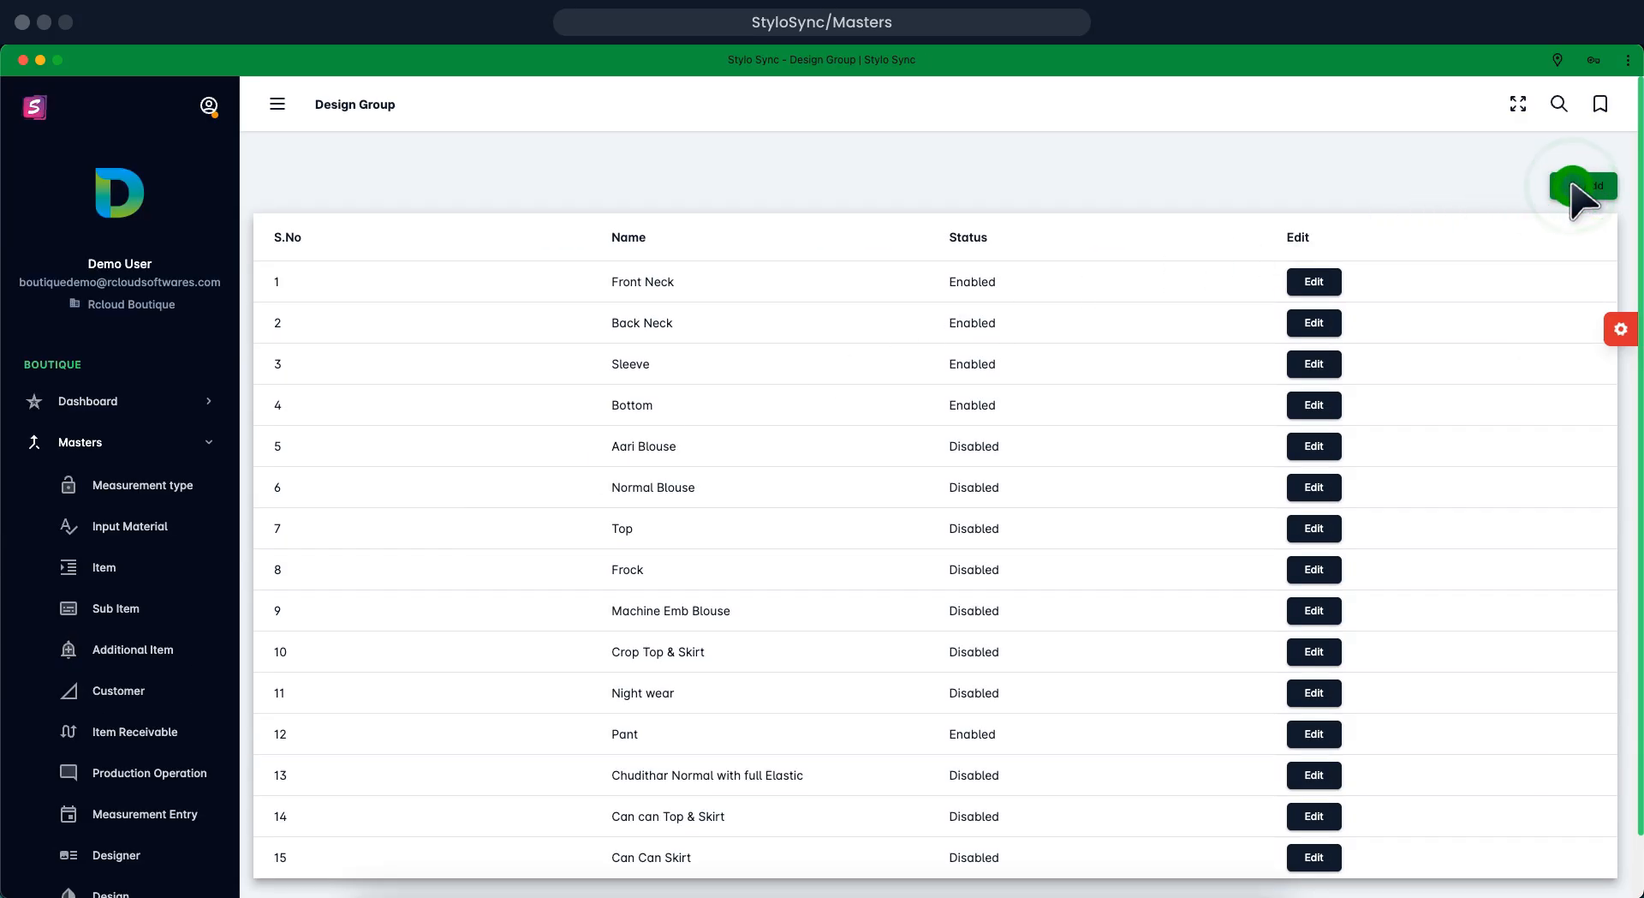
left_click(1572, 185)
left_click(1573, 185)
left_click(1572, 185)
left_click(1572, 185)
left_click(1572, 185)
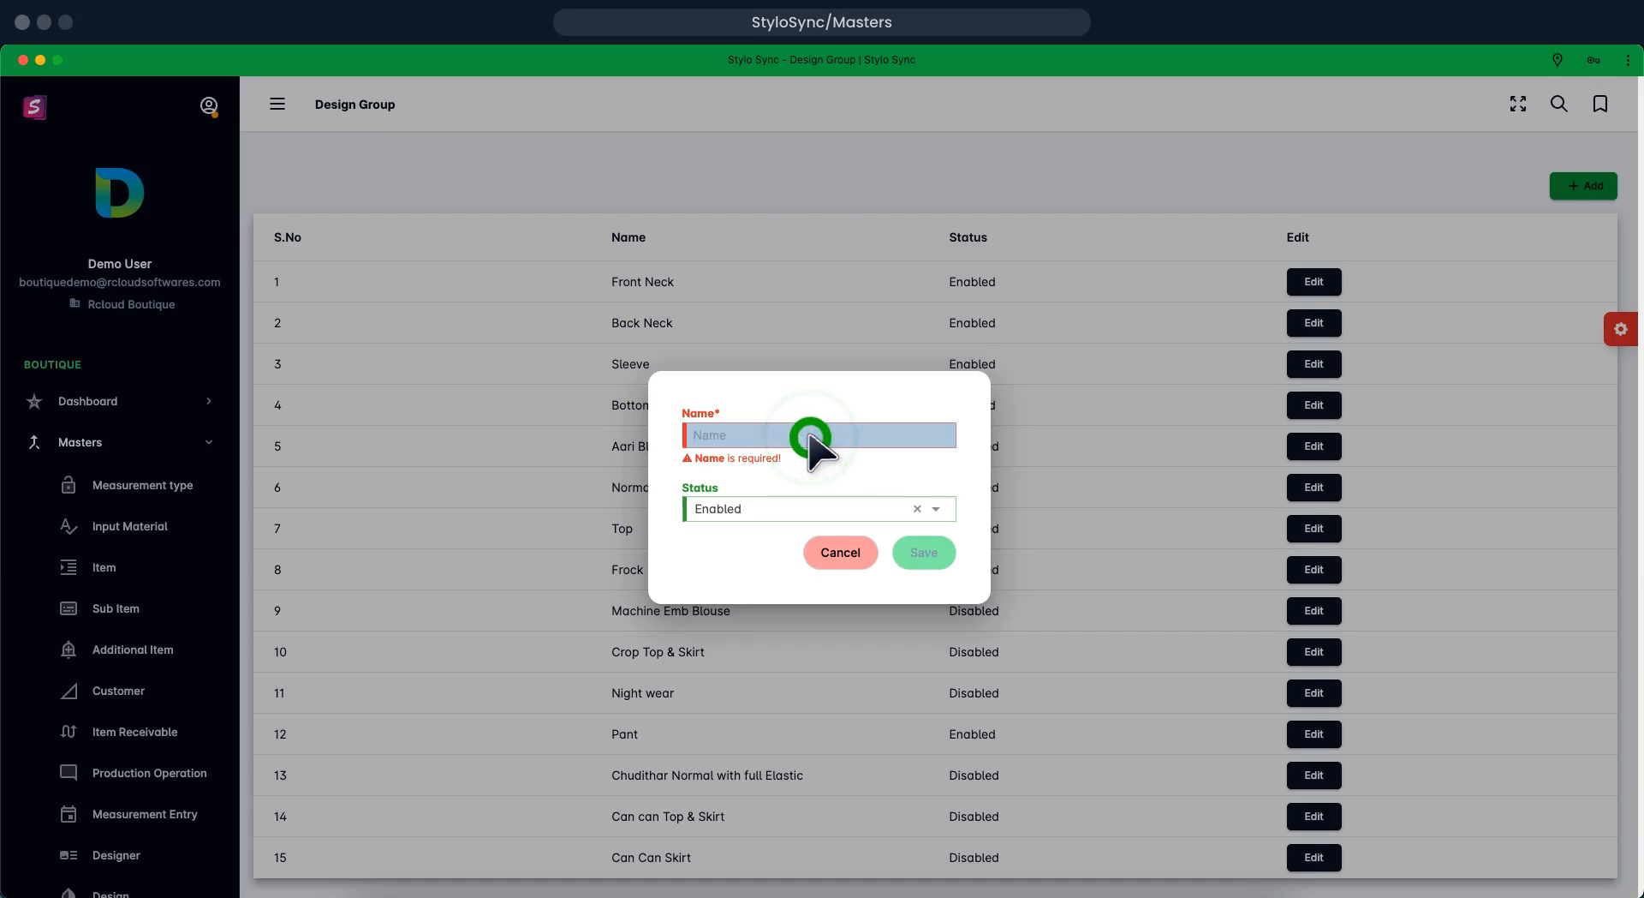
type("palazzo Leg Design")
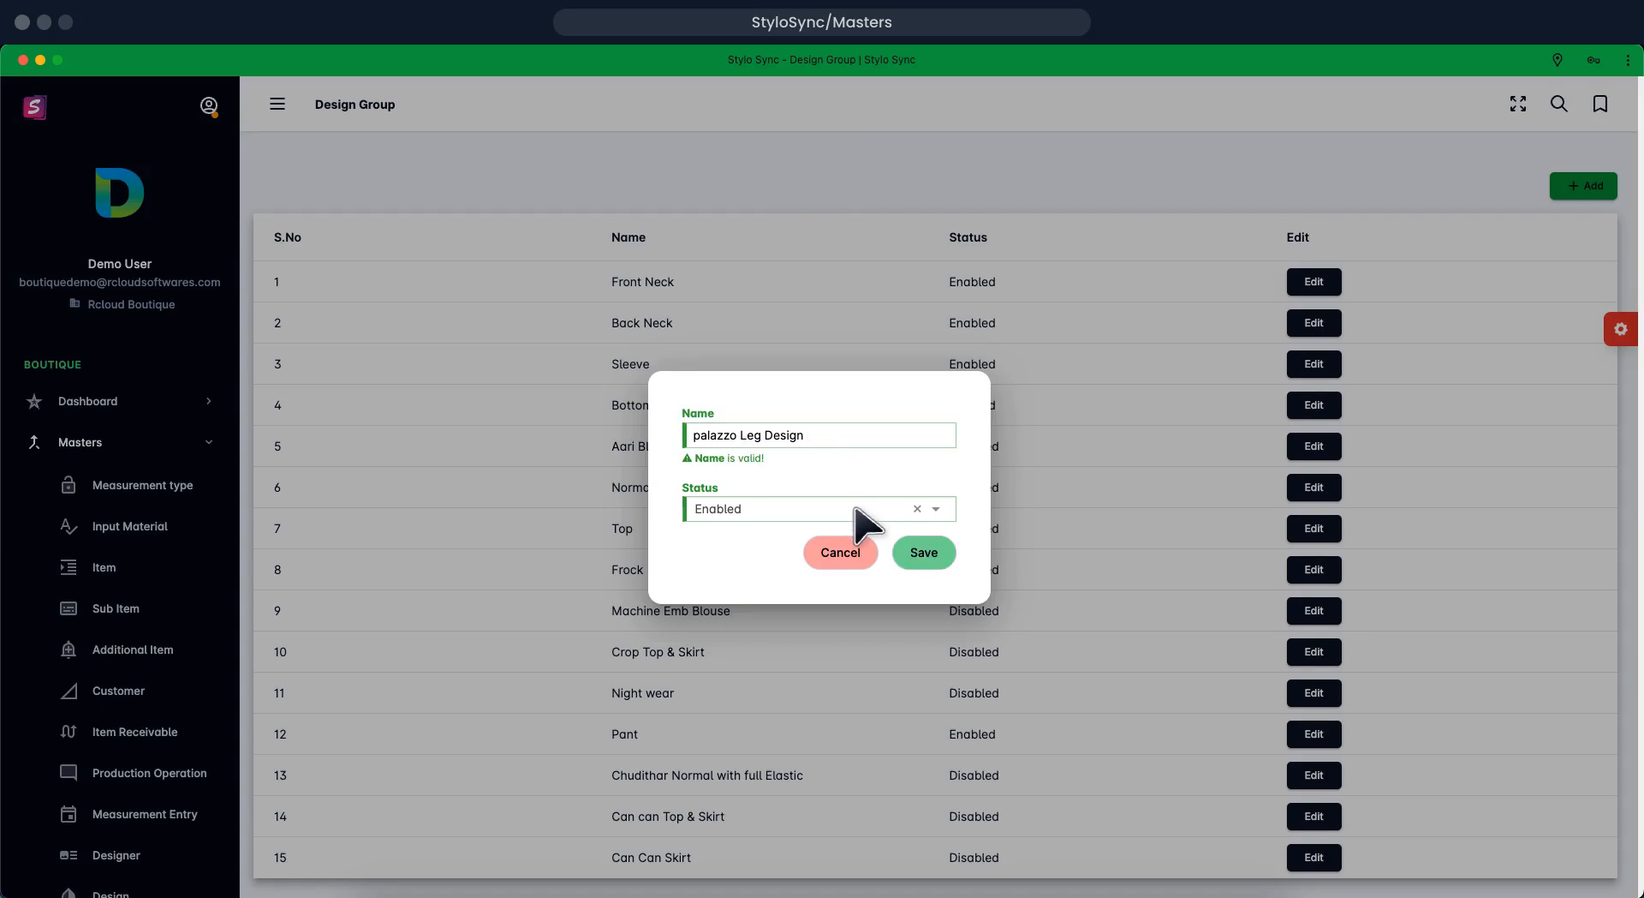
left_click(909, 551)
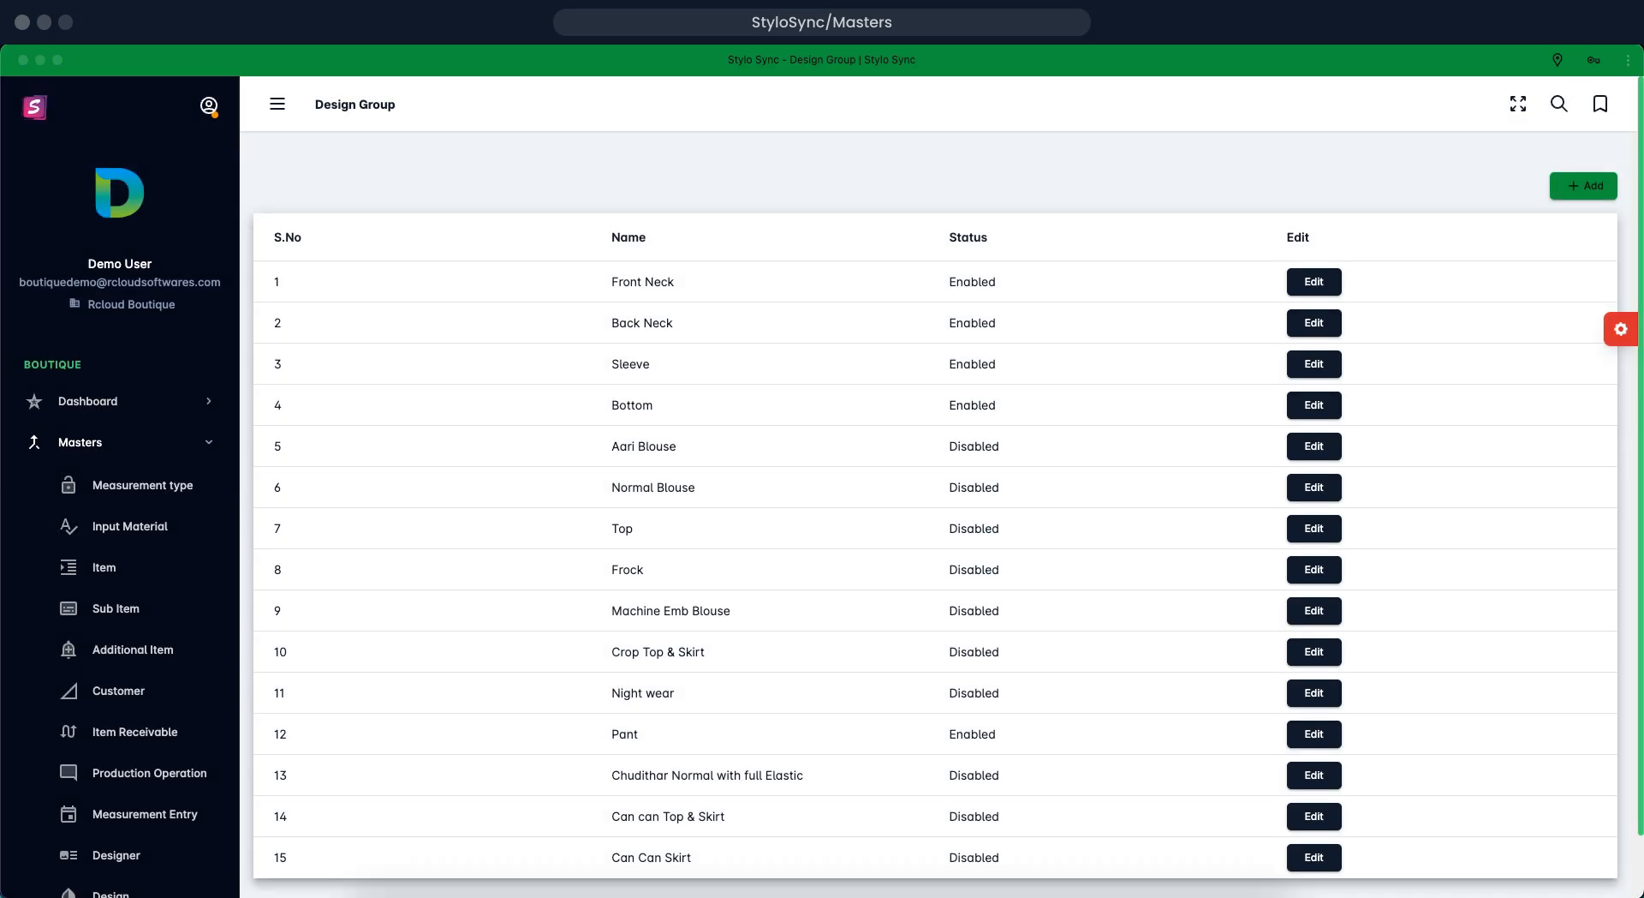